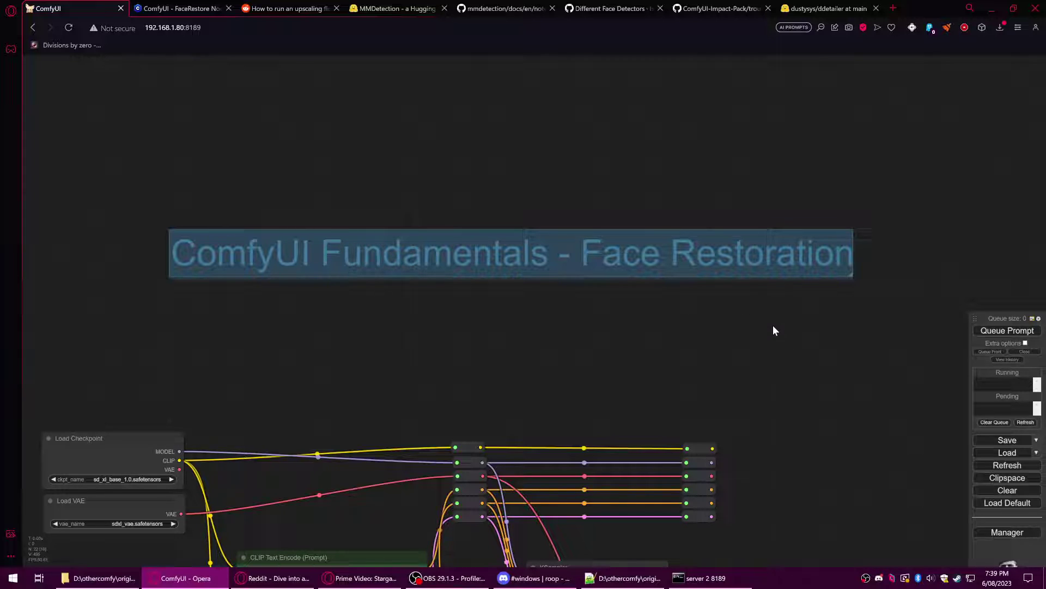
Pan around the graph to inspect Empty Latent Image, VAE Decode, the Load Image face photo and CLIP nodes.
{"action": "scroll", "coordinate": [768, 359], "scroll_direction": "down", "scroll_amount": 3}
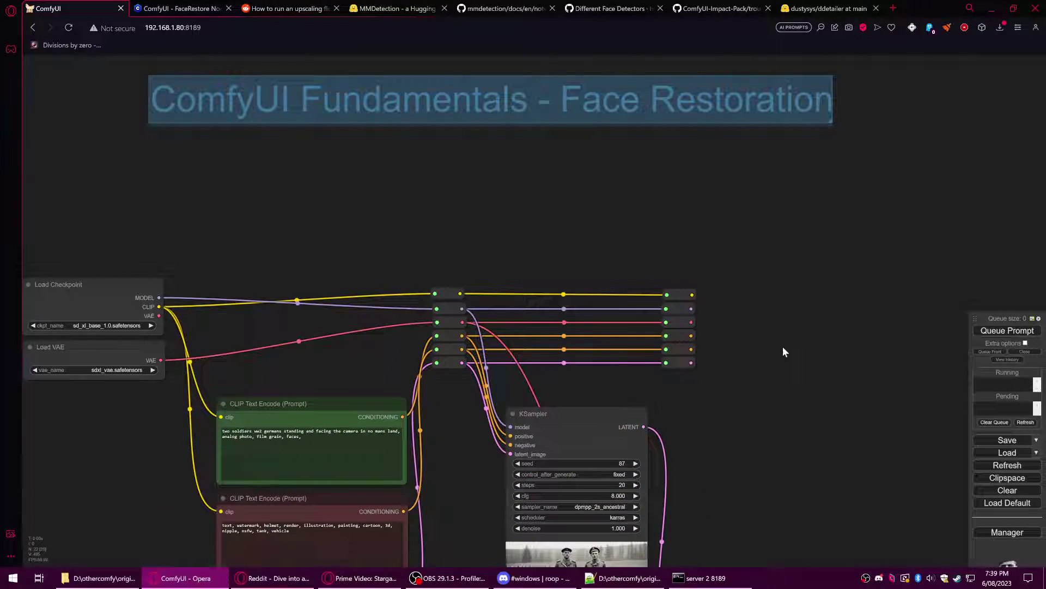
{"action": "left_click_drag", "start_coordinate": [783, 346], "coordinate": [897, 233]}
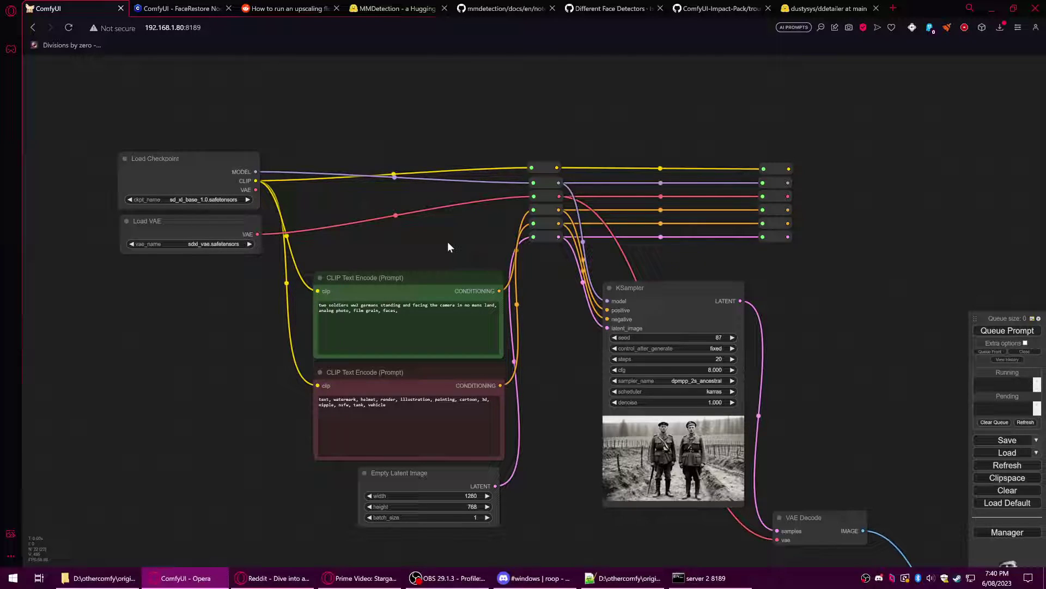
{"action": "left_click_drag", "start_coordinate": [450, 234], "coordinate": [409, 204]}
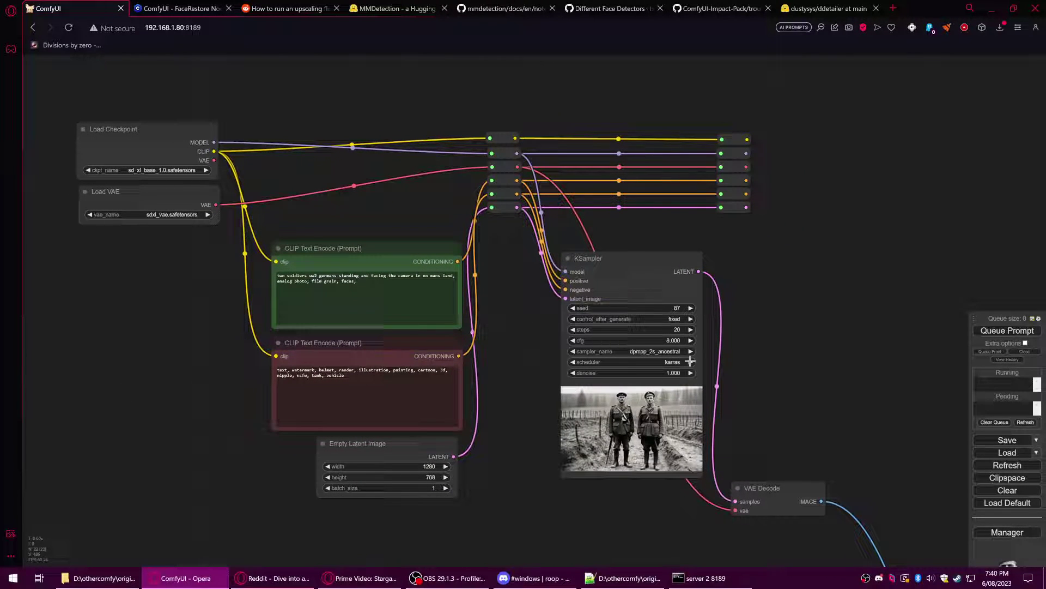
{"action": "left_click_drag", "start_coordinate": [862, 313], "coordinate": [804, 251]}
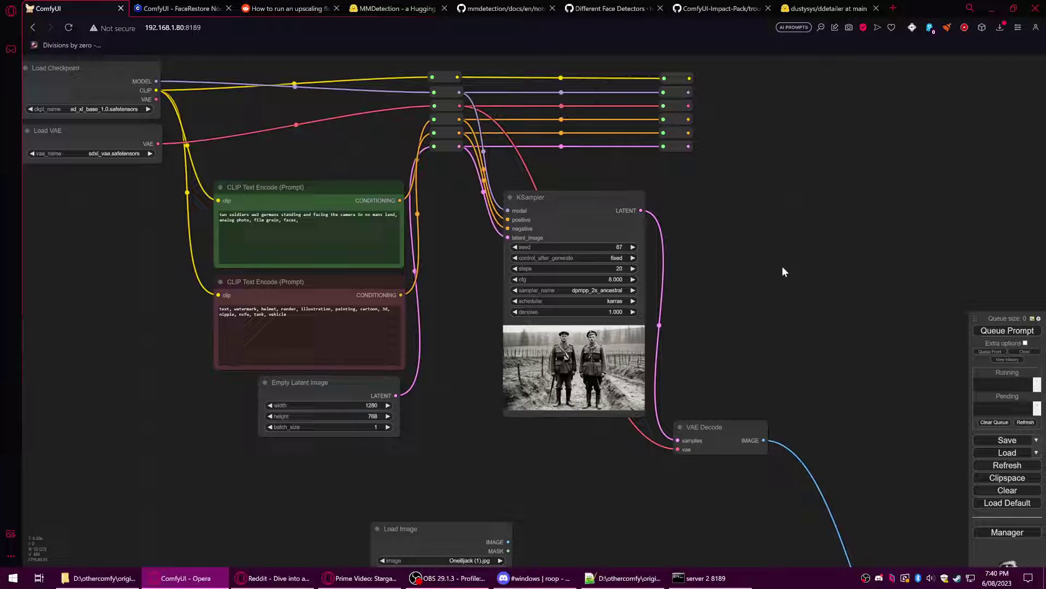
{"action": "left_click_drag", "start_coordinate": [797, 303], "coordinate": [777, 342]}
{"action": "scroll", "coordinate": [553, 374], "scroll_direction": "up", "scroll_amount": 5}
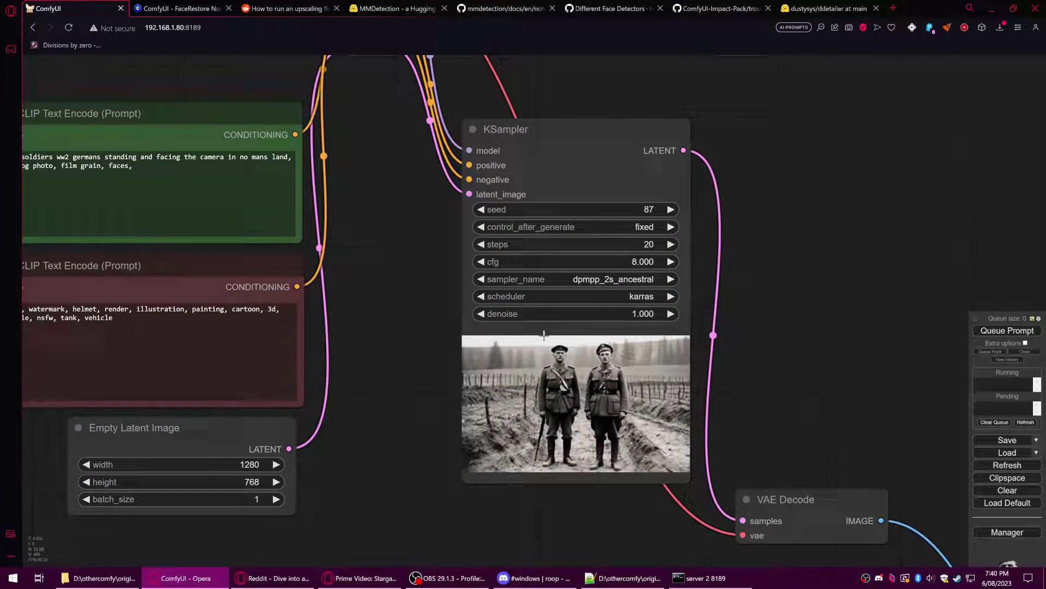
{"action": "left_click_drag", "start_coordinate": [334, 272], "coordinate": [369, 308]}
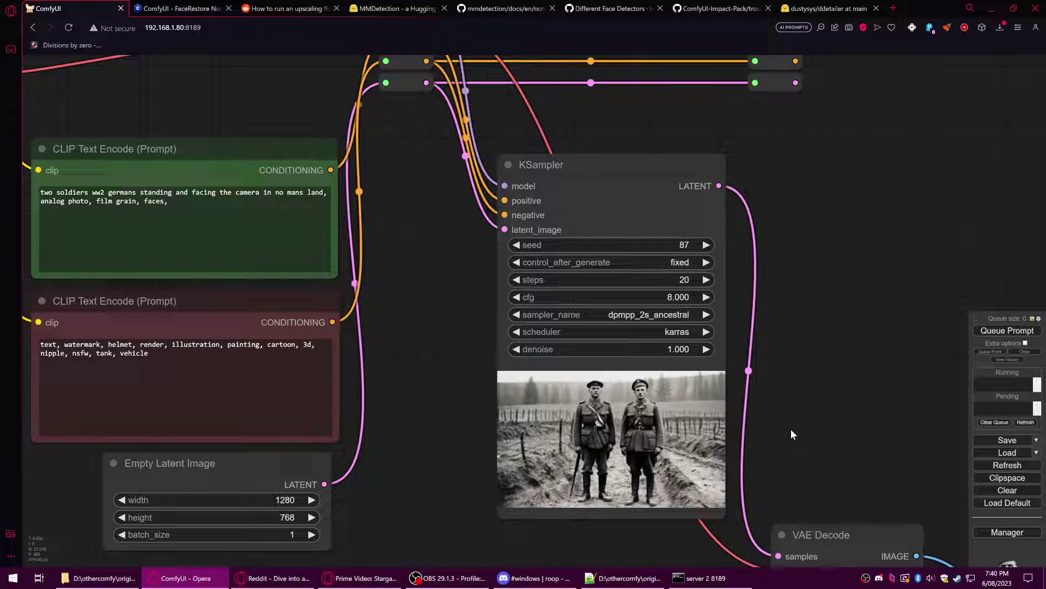
Stack the two face-photo Load Image nodes, upper and lower, into aligned positions.
{"action": "left_click_drag", "start_coordinate": [790, 429], "coordinate": [787, 306]}
{"action": "scroll", "coordinate": [786, 305], "scroll_direction": "down", "scroll_amount": 4}
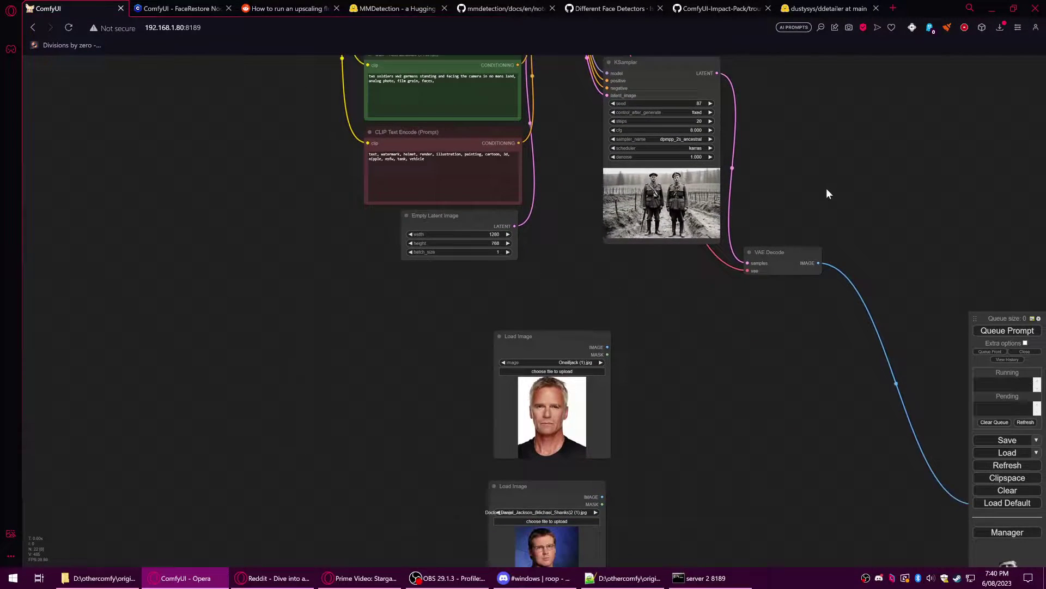
{"action": "left_click_drag", "start_coordinate": [553, 272], "coordinate": [547, 240]}
{"action": "left_click_drag", "start_coordinate": [571, 430], "coordinate": [579, 374]}
{"action": "scroll", "coordinate": [586, 477], "scroll_direction": "up", "scroll_amount": 4}
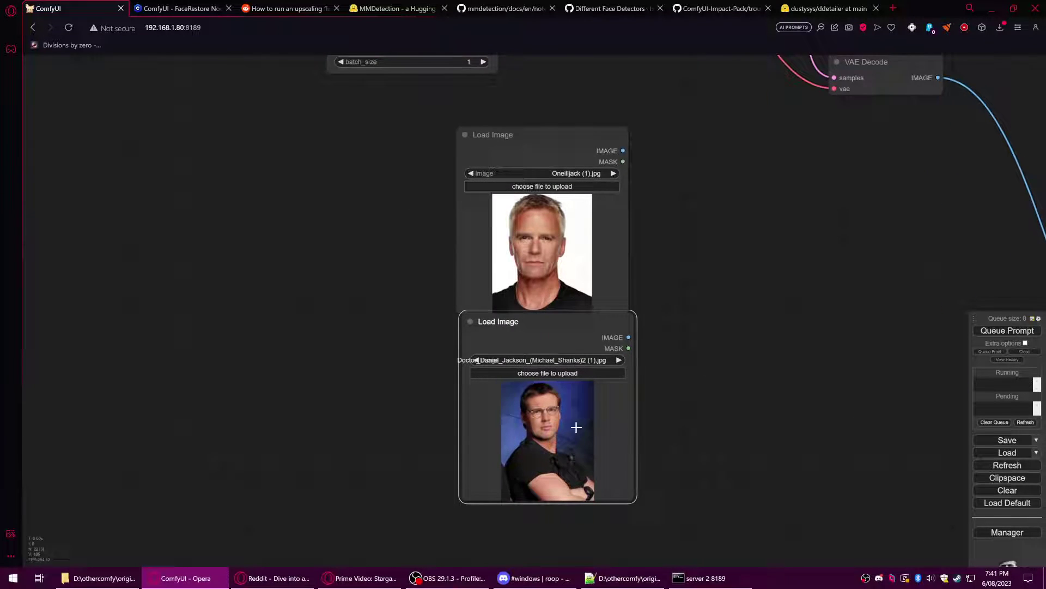
{"action": "left_click_drag", "start_coordinate": [549, 313], "coordinate": [544, 332]}
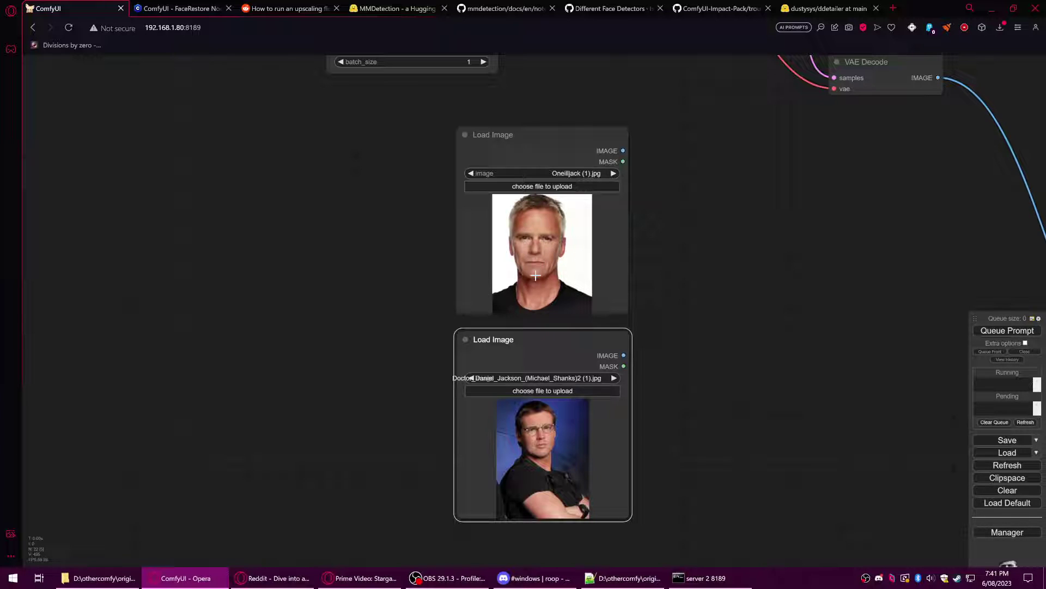
{"action": "left_click_drag", "start_coordinate": [568, 131], "coordinate": [565, 136]}
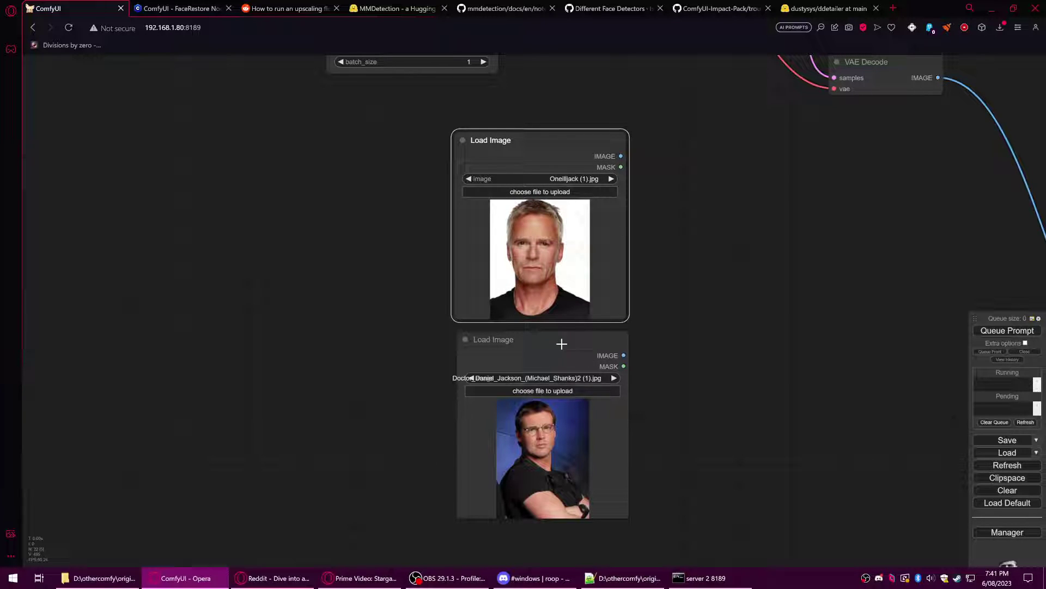
{"action": "left_click_drag", "start_coordinate": [553, 337], "coordinate": [549, 334]}
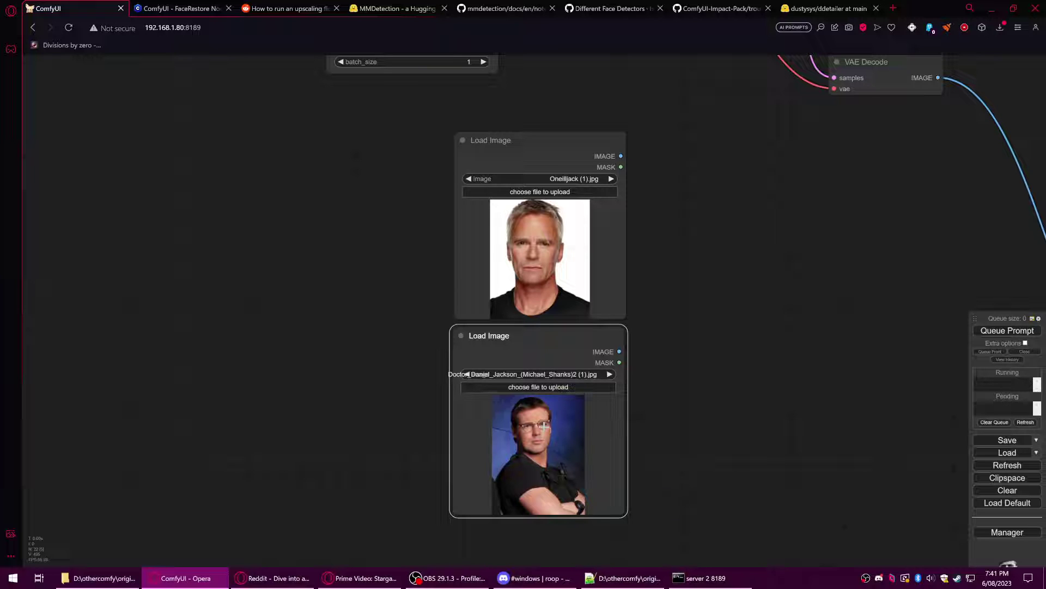
{"action": "left_click_drag", "start_coordinate": [691, 321], "coordinate": [562, 331]}
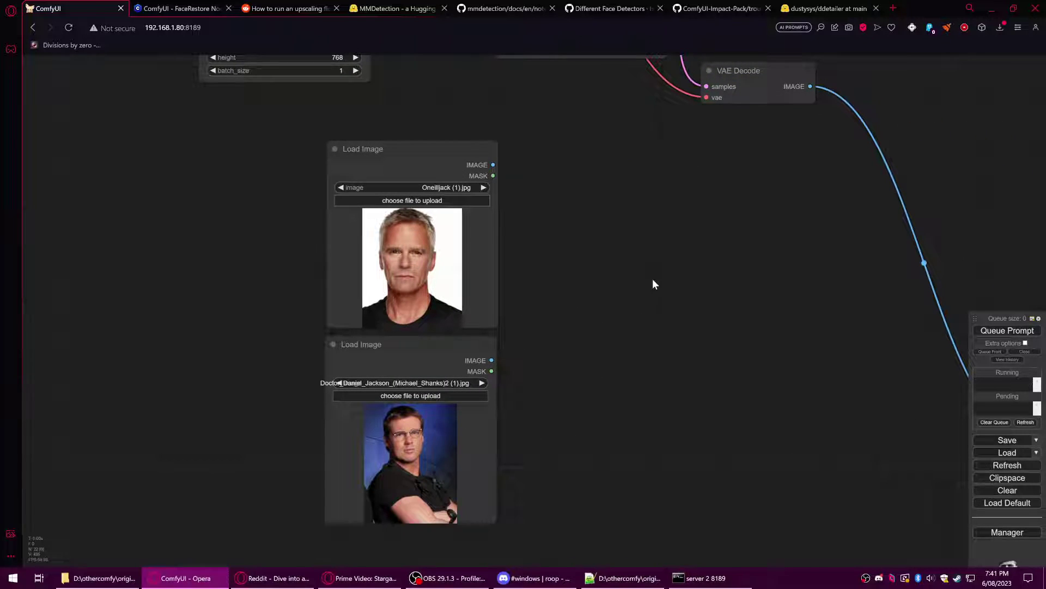
{"action": "left_click_drag", "start_coordinate": [665, 333], "coordinate": [479, 271]}
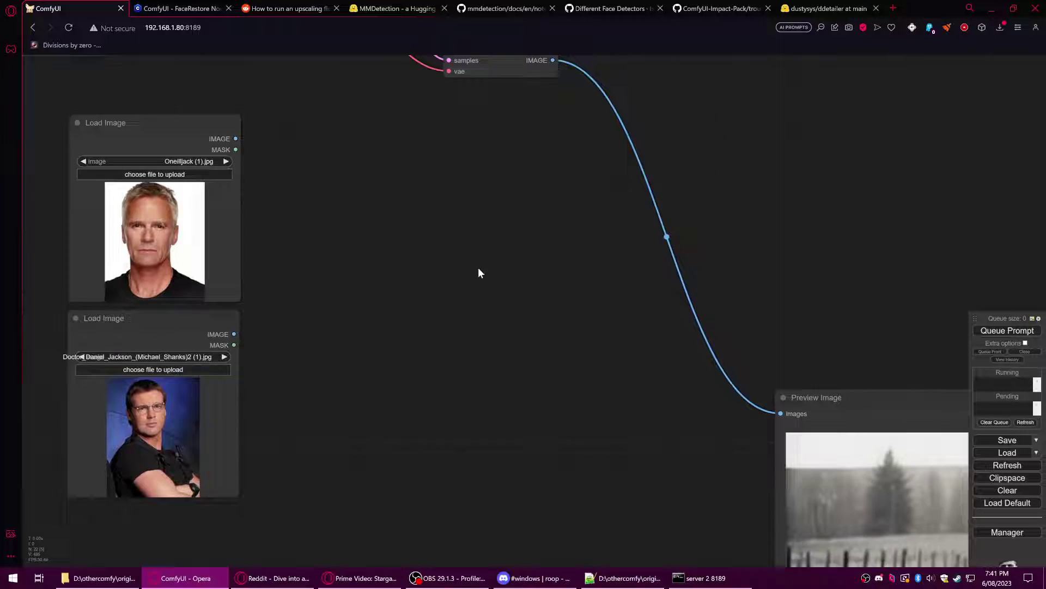
Move the Preview Image node toward the centre, near the two Load Image nodes.
{"action": "scroll", "coordinate": [512, 313], "scroll_direction": "down", "scroll_amount": 2}
{"action": "scroll", "coordinate": [488, 334], "scroll_direction": "down", "scroll_amount": 1}
{"action": "scroll", "coordinate": [525, 346], "scroll_direction": "up", "scroll_amount": 5}
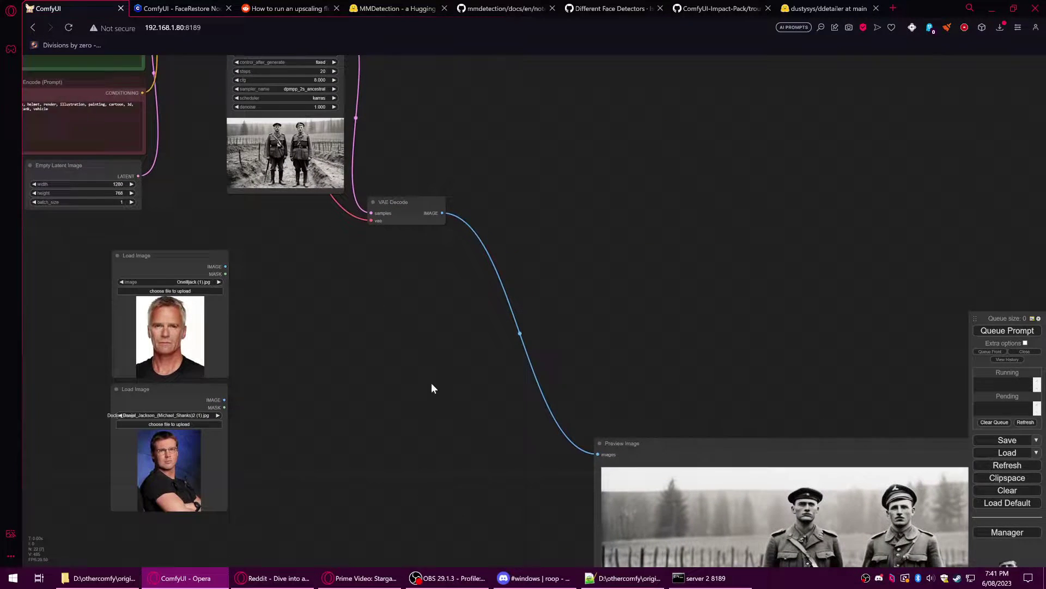
{"action": "left_click_drag", "start_coordinate": [603, 269], "coordinate": [551, 167]}
{"action": "left_click_drag", "start_coordinate": [659, 421], "coordinate": [584, 225]}
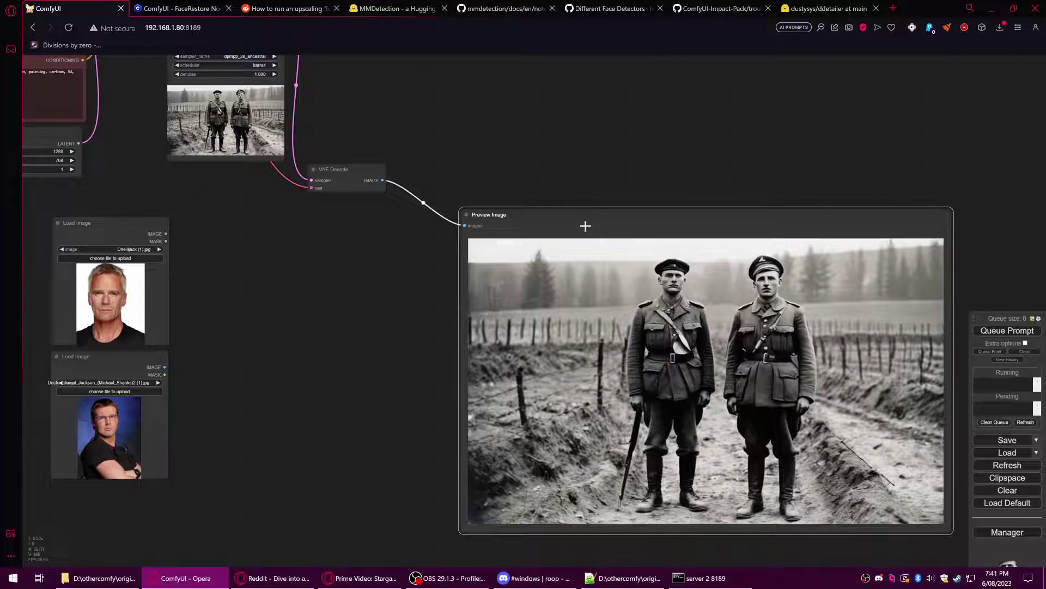
{"action": "scroll", "coordinate": [846, 339], "scroll_direction": "up", "scroll_amount": 4}
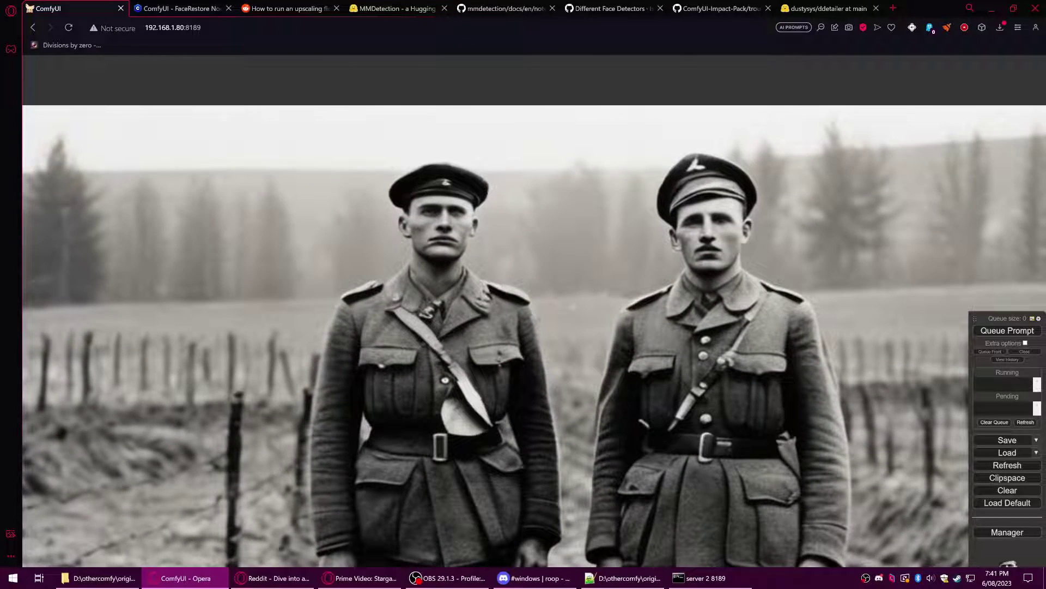
{"action": "scroll", "coordinate": [442, 266], "scroll_direction": "up", "scroll_amount": 2}
{"action": "scroll", "coordinate": [658, 297], "scroll_direction": "down", "scroll_amount": 1}
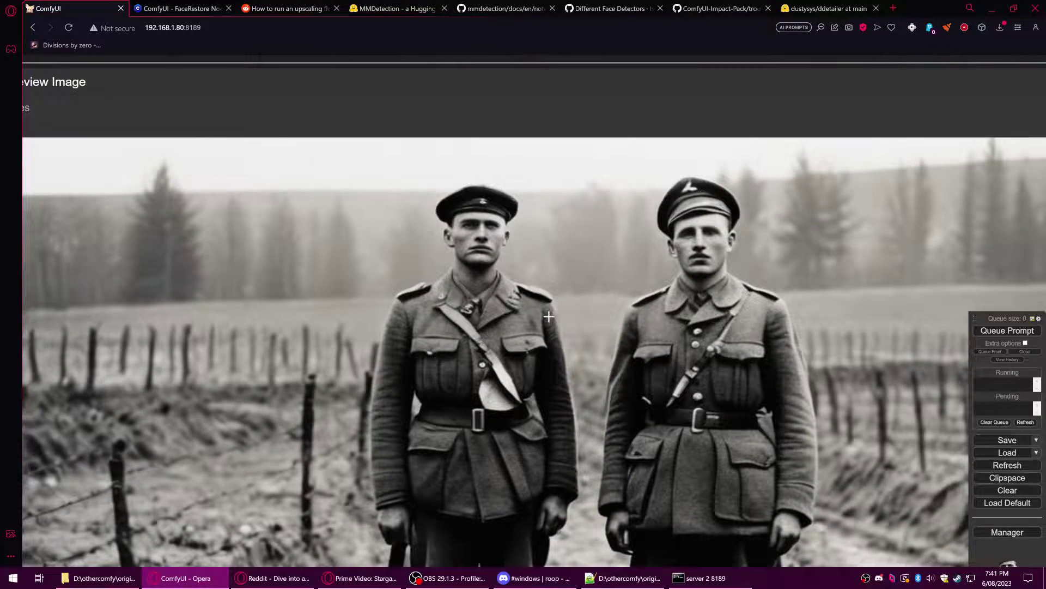
{"action": "scroll", "coordinate": [594, 255], "scroll_direction": "down", "scroll_amount": 8}
{"action": "left_click_drag", "start_coordinate": [502, 195], "coordinate": [538, 340]}
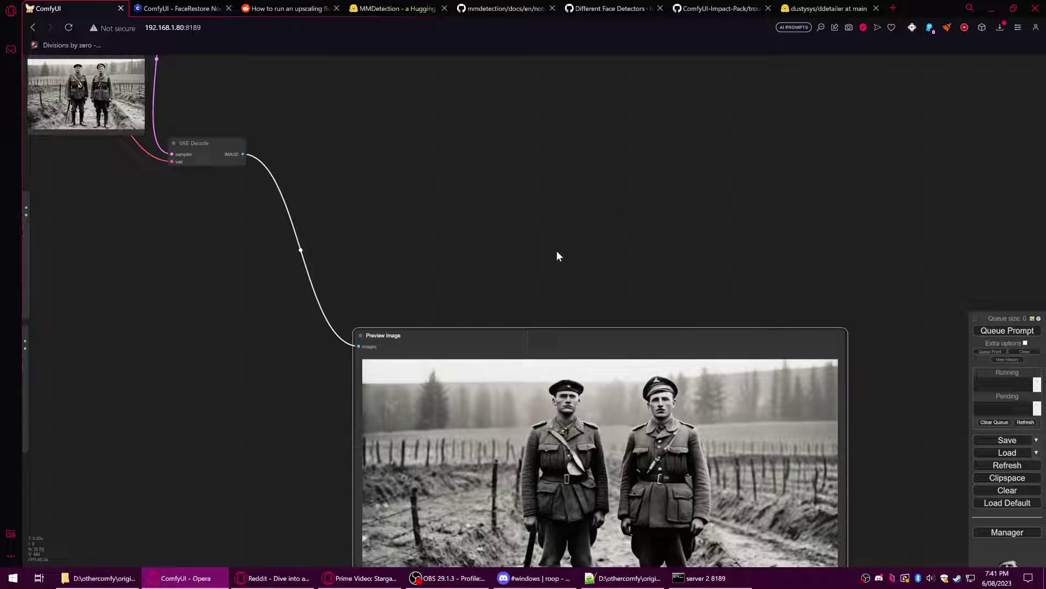
{"action": "left_click_drag", "start_coordinate": [554, 256], "coordinate": [661, 254]}
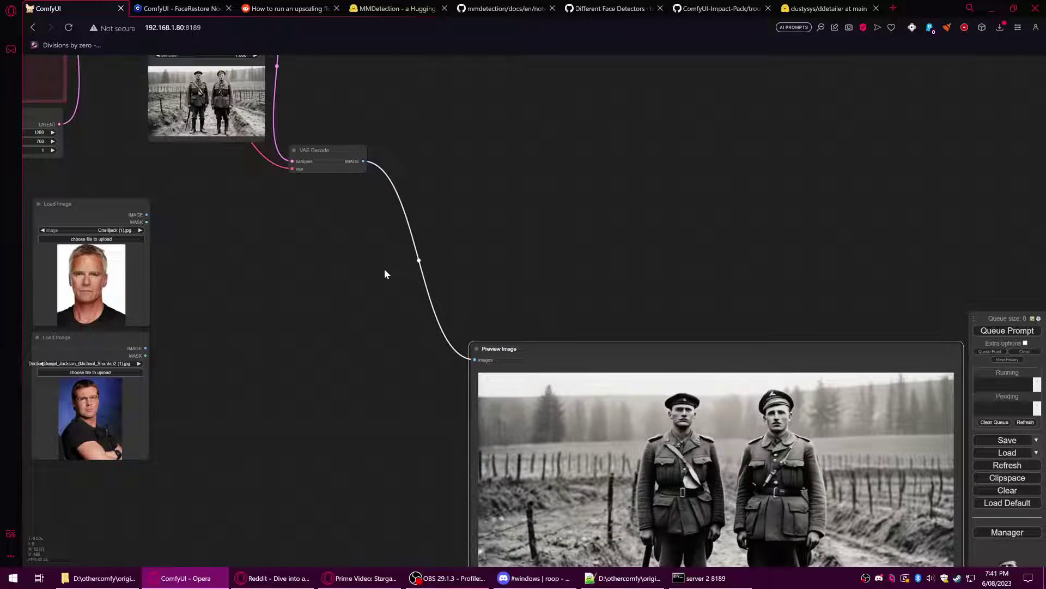
{"action": "left_click_drag", "start_coordinate": [670, 349], "coordinate": [672, 319]}
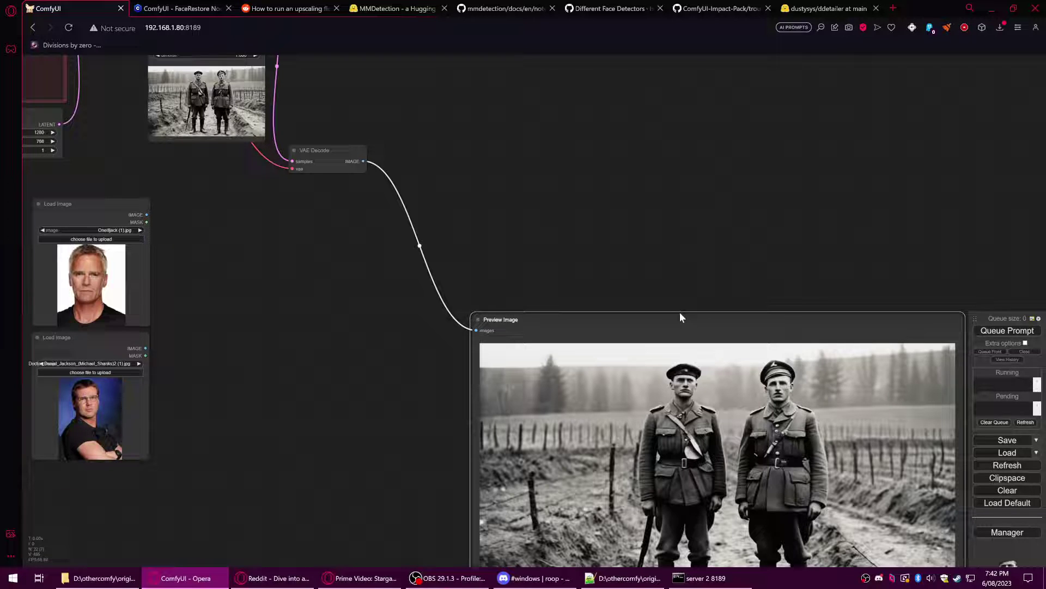
{"action": "left_click_drag", "start_coordinate": [672, 320], "coordinate": [645, 322]}
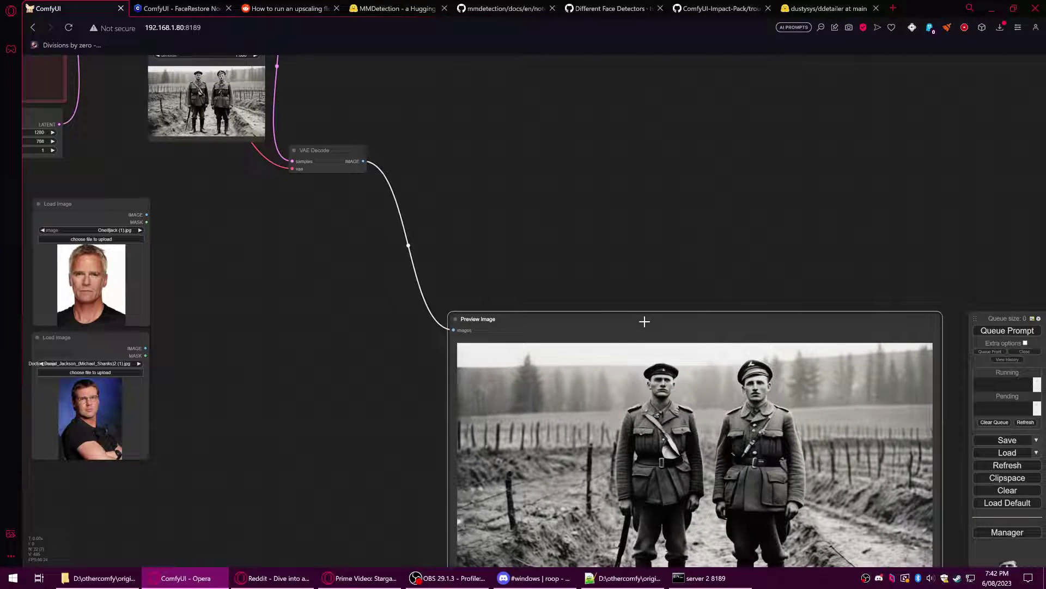
Pan over the prompt, sampler and loader nodes, then zoom in on the Preview Image result.
{"action": "scroll", "coordinate": [674, 283], "scroll_direction": "down", "scroll_amount": 1}
{"action": "left_click_drag", "start_coordinate": [666, 252], "coordinate": [558, 320]}
{"action": "scroll", "coordinate": [559, 320], "scroll_direction": "down", "scroll_amount": 1}
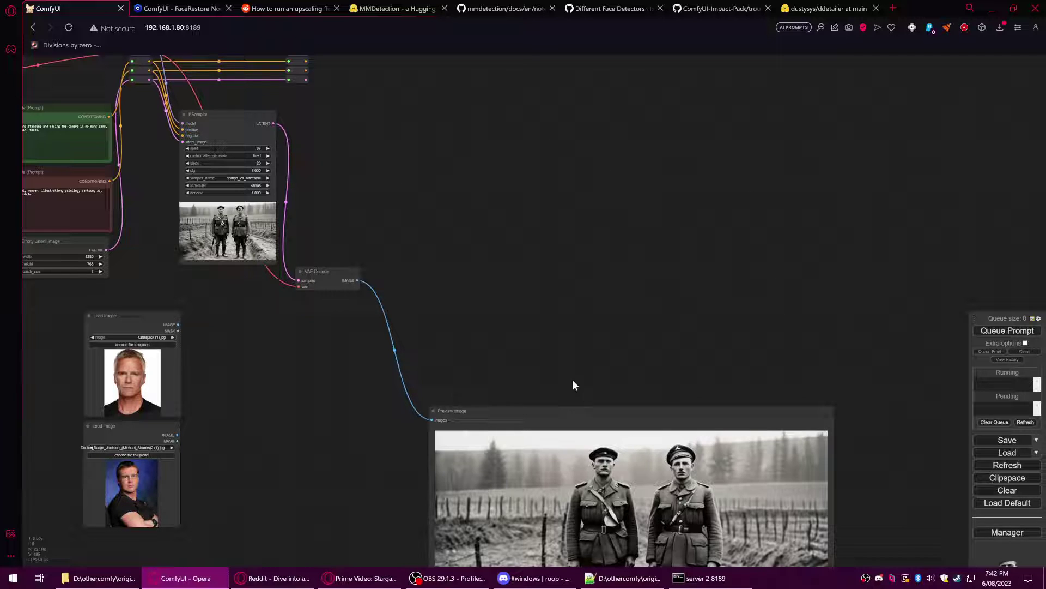
{"action": "mouse_move", "coordinate": [600, 420]}
{"action": "left_mouse_down"}
{"action": "mouse_move", "coordinate": [602, 404]}
{"action": "mouse_move", "coordinate": [615, 409]}
{"action": "left_mouse_up"}
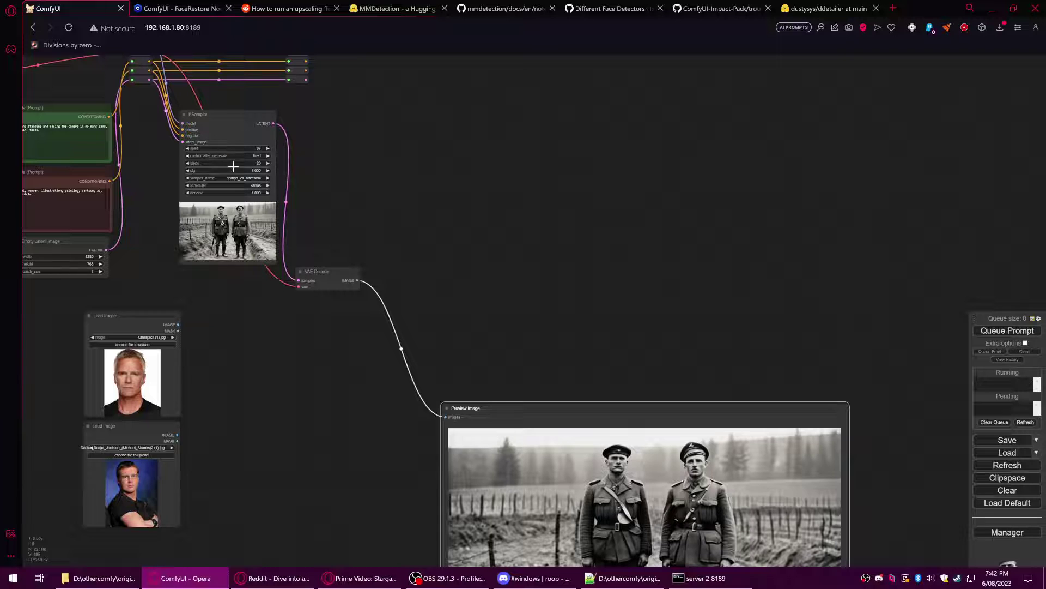
{"action": "left_click_drag", "start_coordinate": [310, 124], "coordinate": [387, 168]}
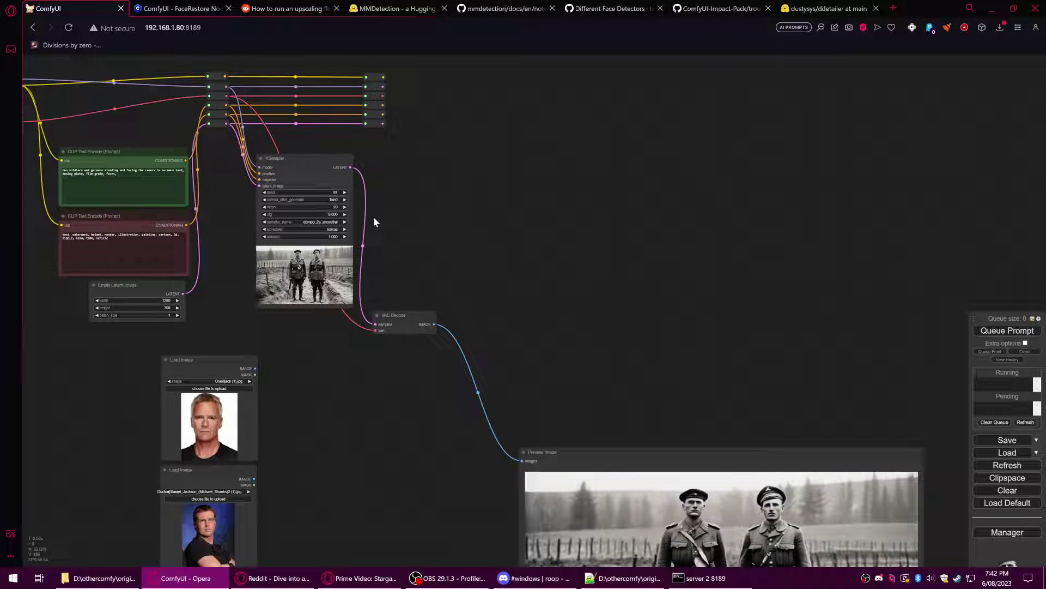
{"action": "left_click_drag", "start_coordinate": [721, 327], "coordinate": [597, 168]}
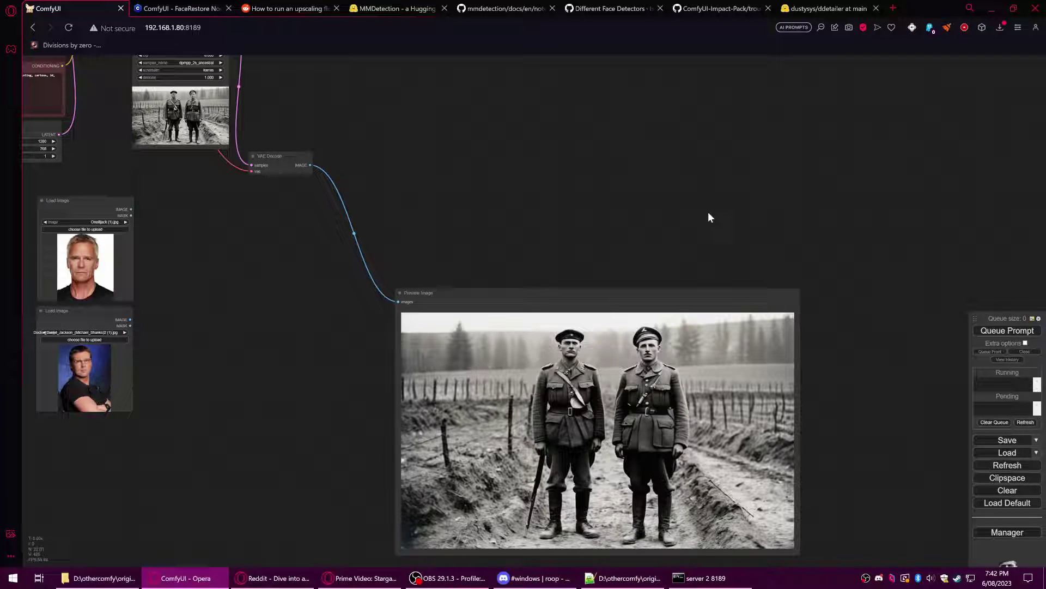
{"action": "left_click_drag", "start_coordinate": [593, 224], "coordinate": [623, 289]}
{"action": "left_click_drag", "start_coordinate": [604, 341], "coordinate": [612, 256]}
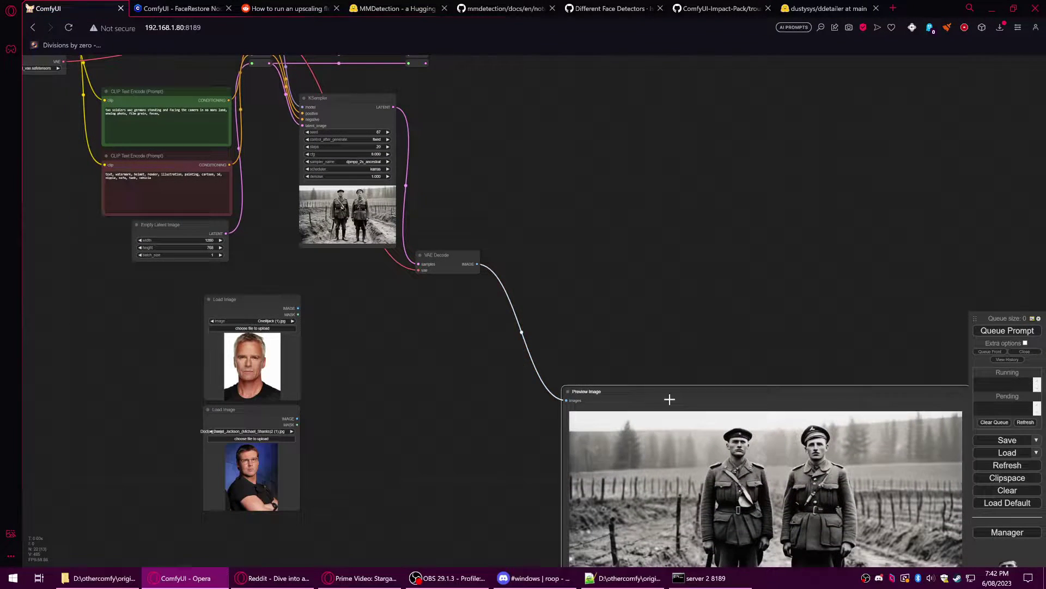
{"action": "left_click_drag", "start_coordinate": [669, 399], "coordinate": [681, 399]}
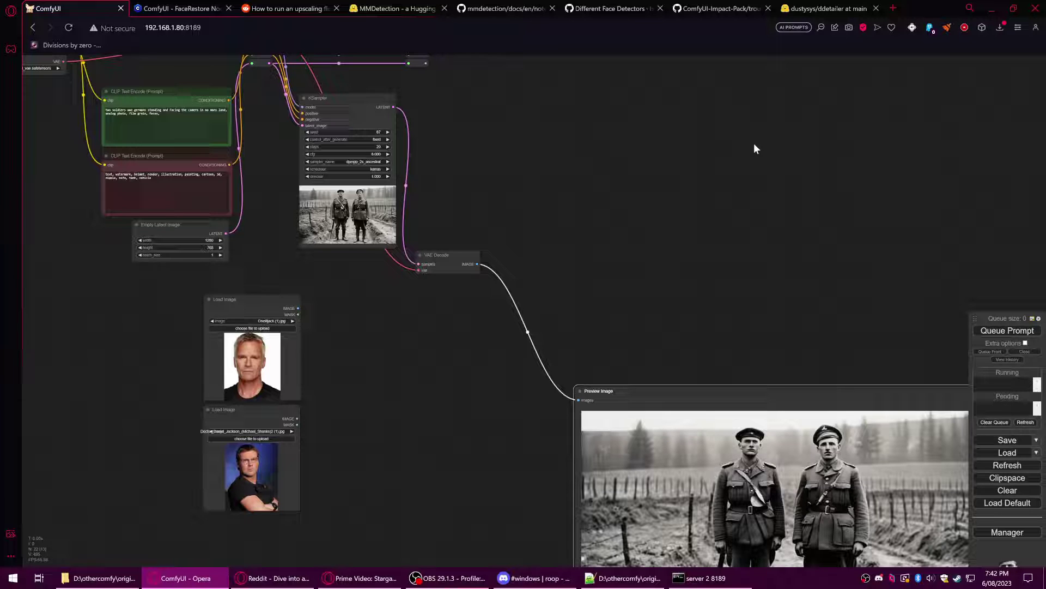
{"action": "left_click_drag", "start_coordinate": [625, 211], "coordinate": [605, 333]}
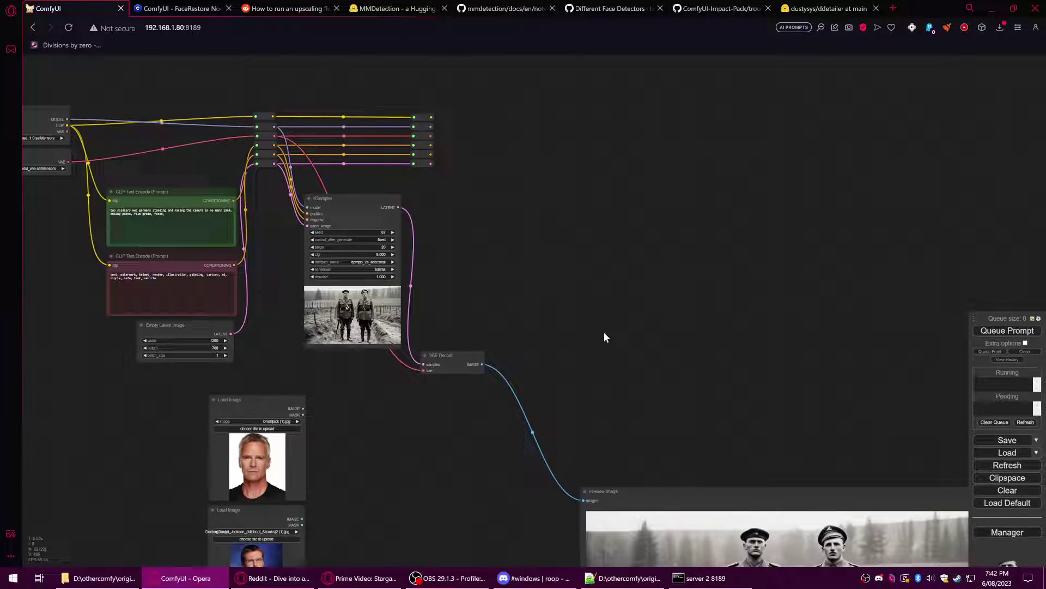
{"action": "left_click_drag", "start_coordinate": [729, 492], "coordinate": [738, 472]}
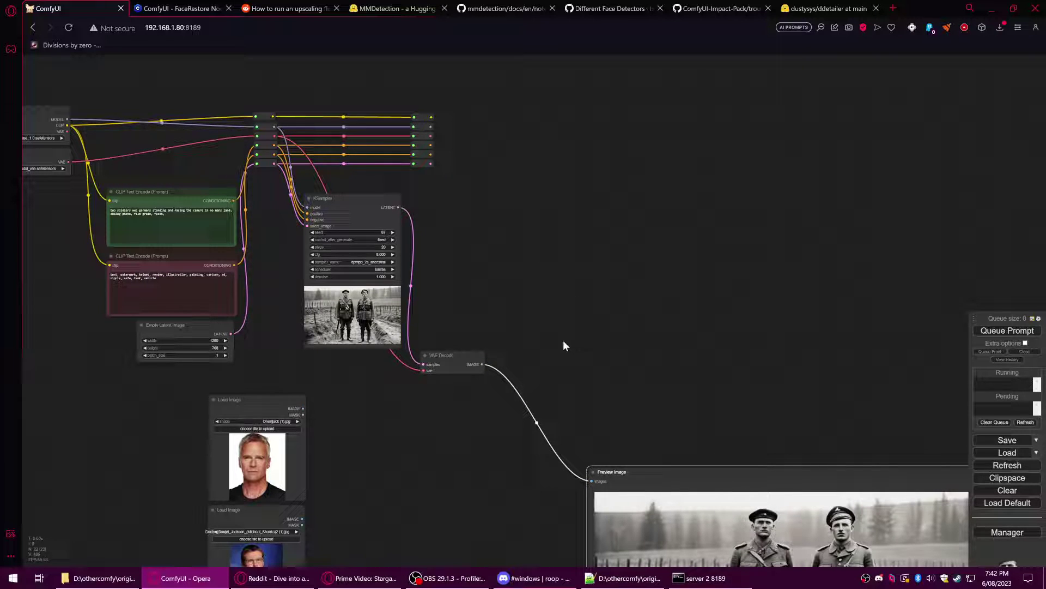
{"action": "left_click_drag", "start_coordinate": [600, 324], "coordinate": [618, 266]}
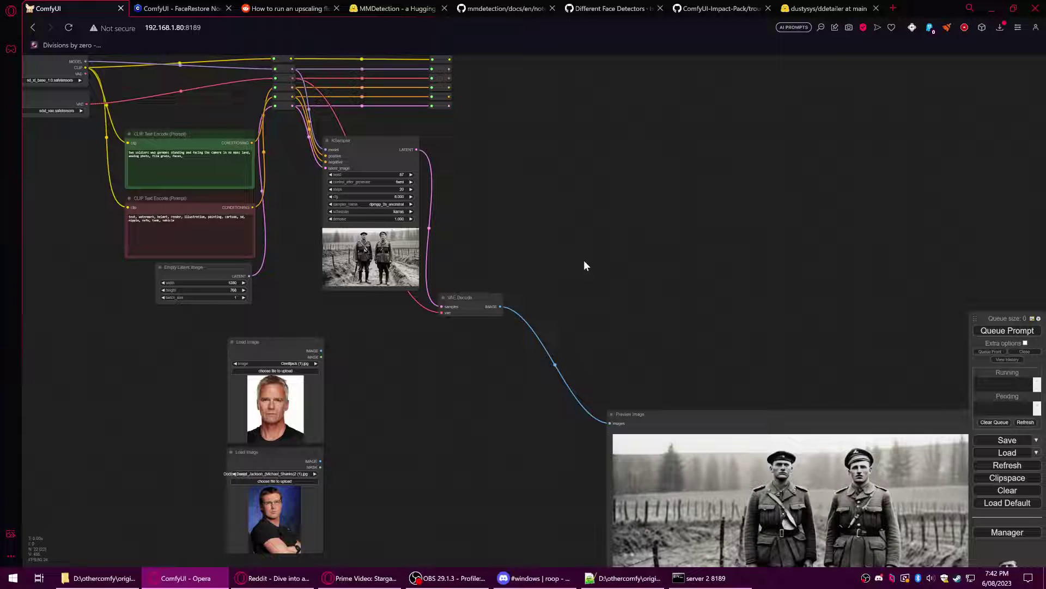
{"action": "scroll", "coordinate": [480, 277], "scroll_direction": "up", "scroll_amount": 2}
{"action": "scroll", "coordinate": [445, 321], "scroll_direction": "up", "scroll_amount": 2}
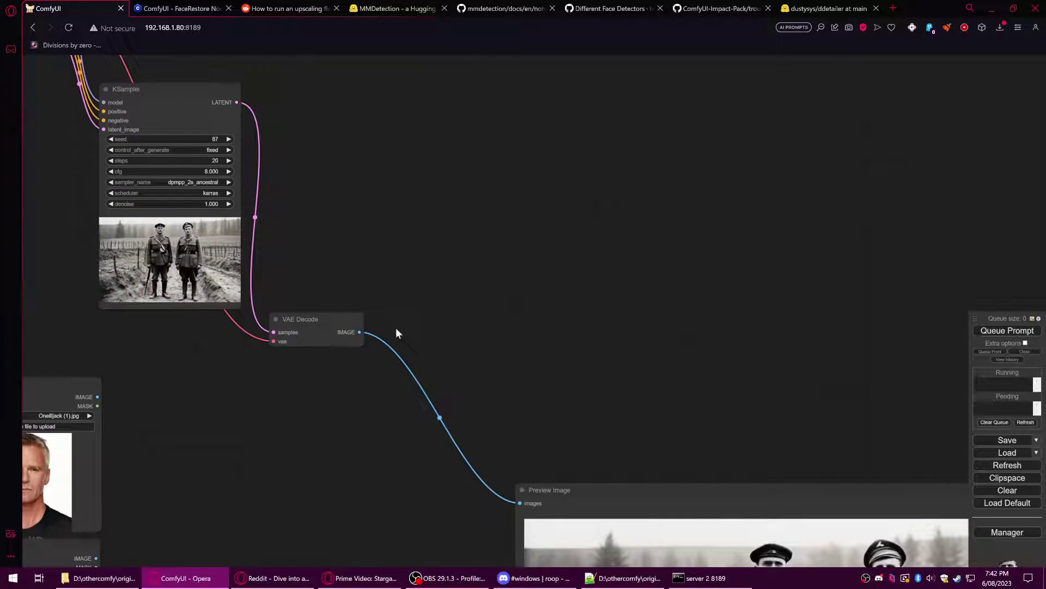
Add a FaceRestoreWithModel node from the facerestore category and place it in open space.
{"action": "right_click", "coordinate": [495, 208]}
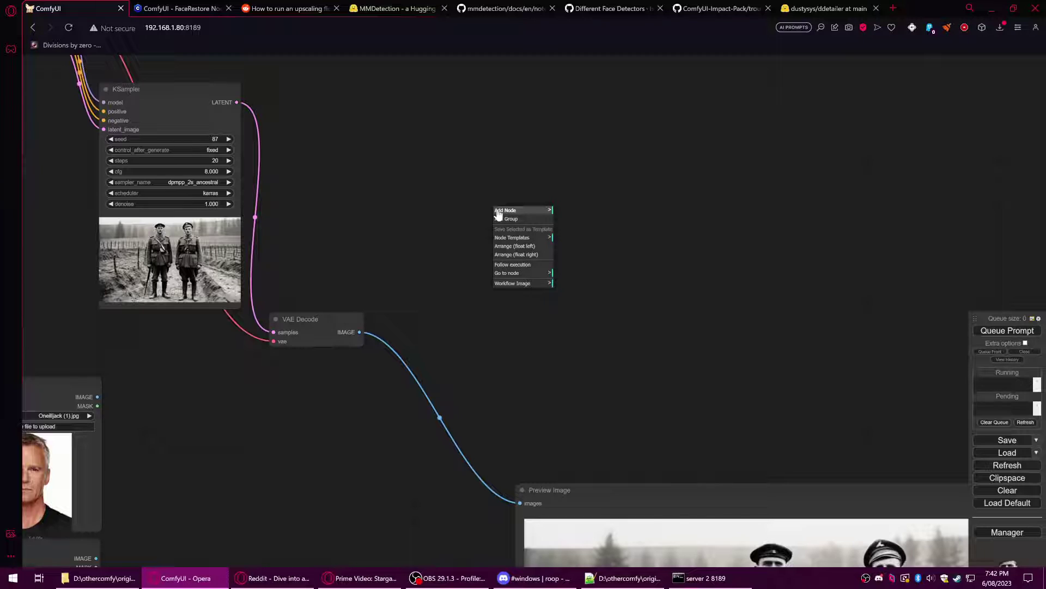
{"action": "left_click", "coordinate": [498, 212]}
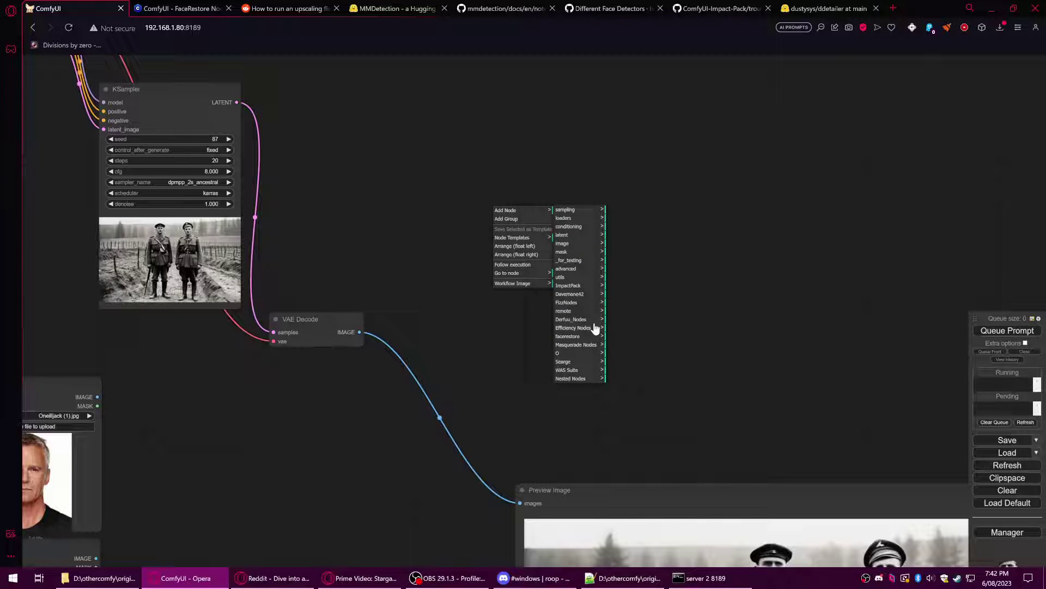
{"action": "left_click", "coordinate": [568, 336]}
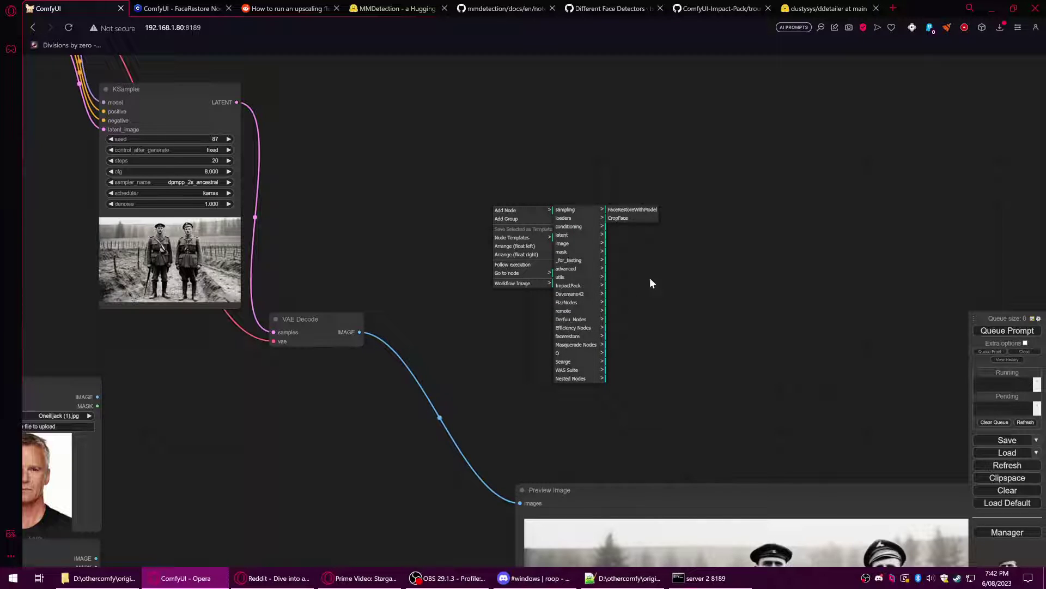
{"action": "left_click", "coordinate": [632, 209]}
{"action": "left_click_drag", "start_coordinate": [569, 204], "coordinate": [514, 210]}
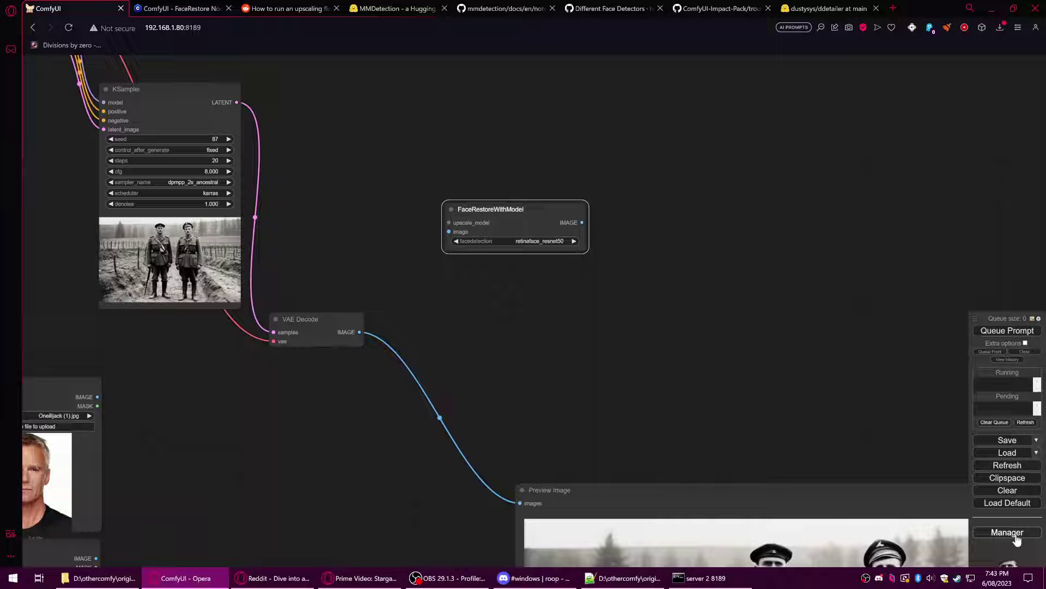
{"action": "left_click", "coordinate": [186, 9]}
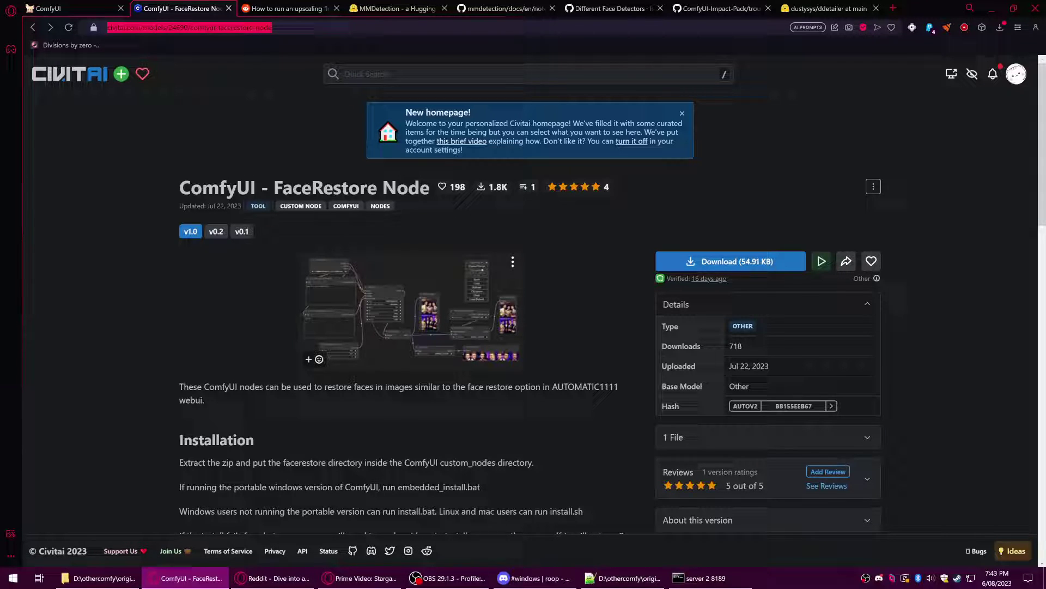
{"action": "left_click", "coordinate": [63, 10]}
Position FaceRestoreWithModel beside VAE Decode and link VAE Decode's IMAGE output to its image input.
{"action": "left_click_drag", "start_coordinate": [512, 214], "coordinate": [565, 229]}
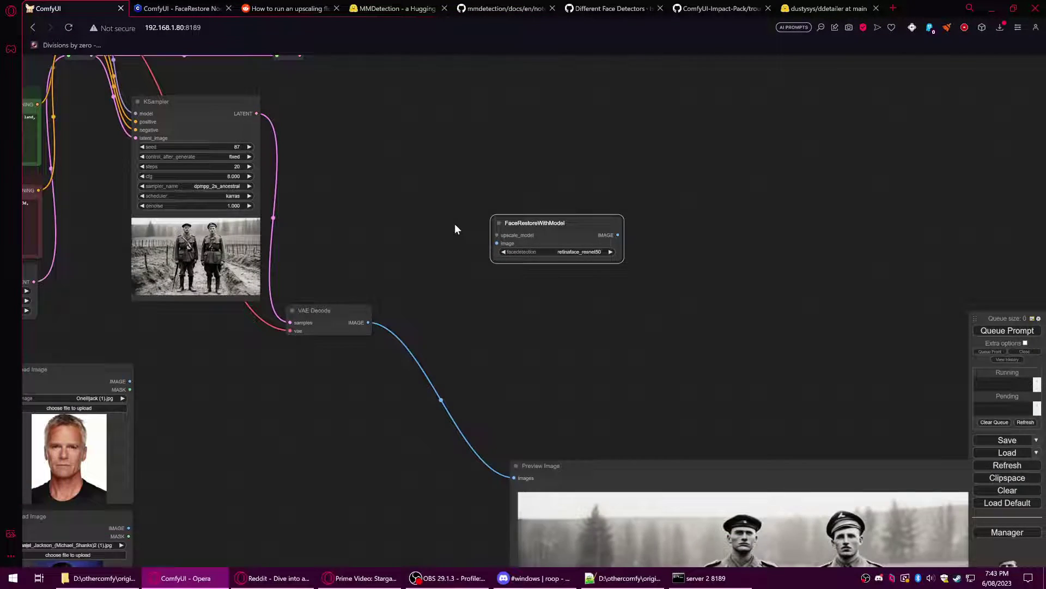
{"action": "scroll", "coordinate": [454, 226], "scroll_direction": "down", "scroll_amount": 5}
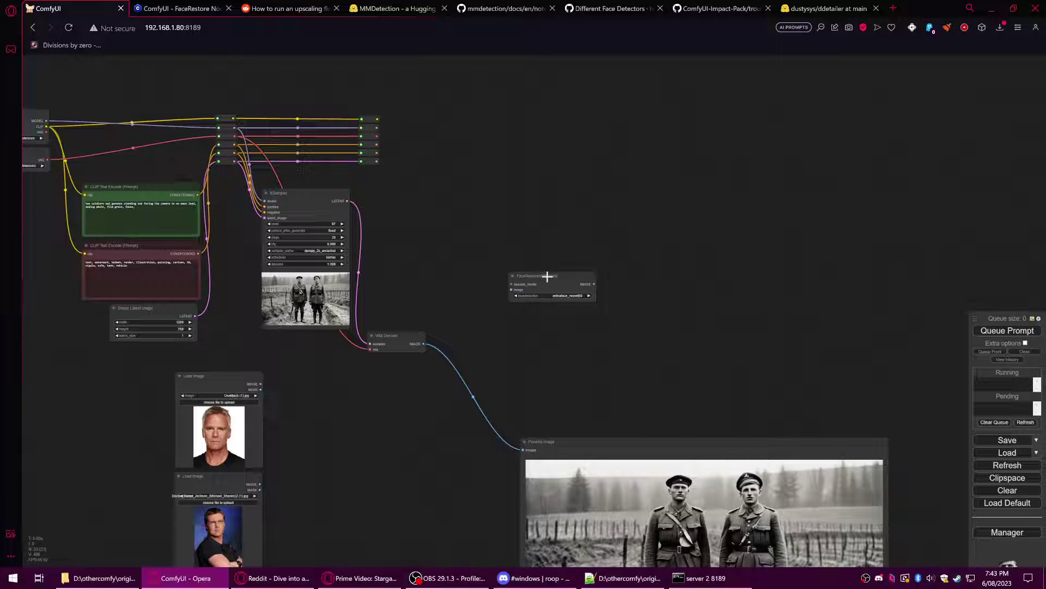
{"action": "left_click_drag", "start_coordinate": [542, 299], "coordinate": [473, 300]}
{"action": "scroll", "coordinate": [462, 327], "scroll_direction": "up", "scroll_amount": 2}
{"action": "scroll", "coordinate": [462, 327], "scroll_direction": "up", "scroll_amount": 2}
{"action": "left_click_drag", "start_coordinate": [515, 354], "coordinate": [398, 362]}
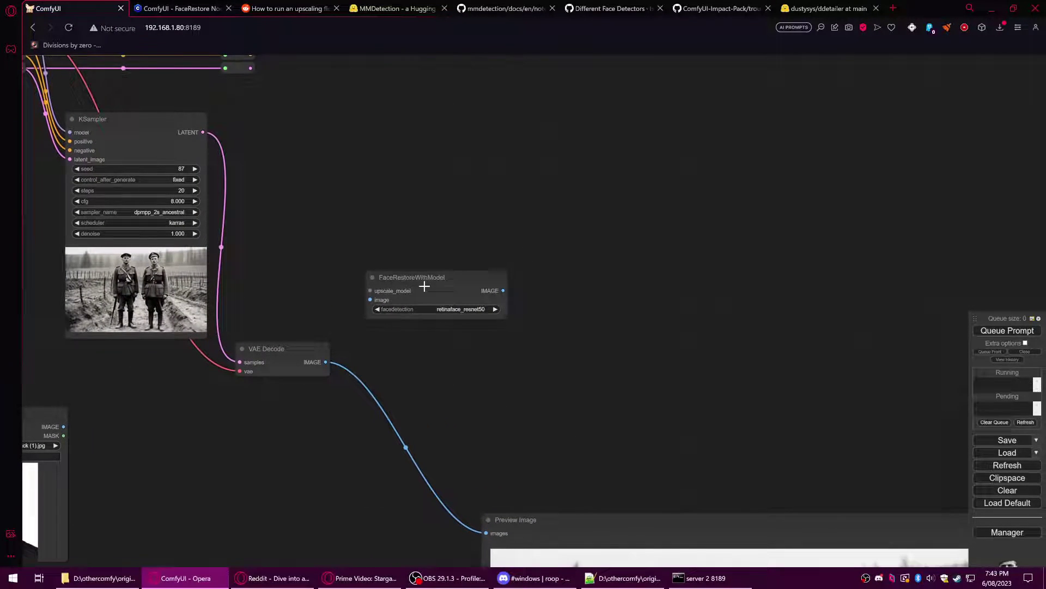
{"action": "left_click_drag", "start_coordinate": [417, 292], "coordinate": [475, 300]}
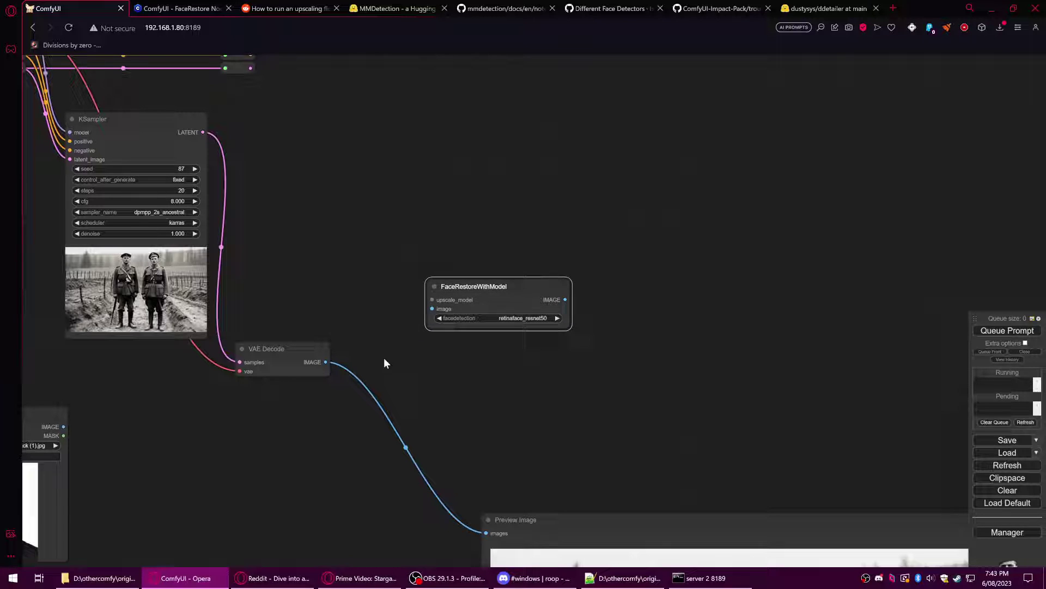
{"action": "left_click_drag", "start_coordinate": [327, 360], "coordinate": [471, 300]}
{"action": "scroll", "coordinate": [420, 358], "scroll_direction": "down", "scroll_amount": 2}
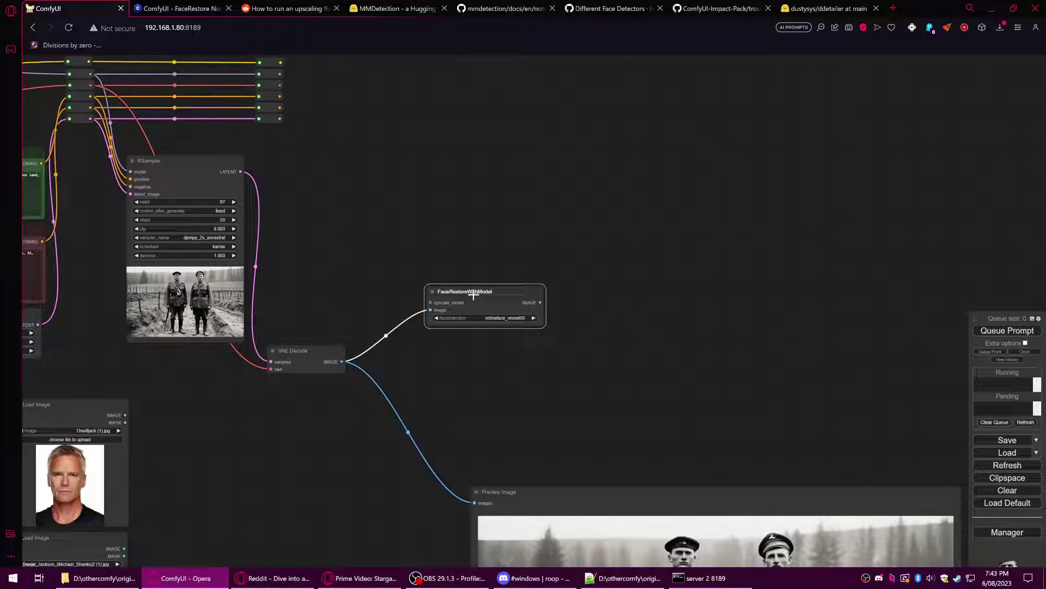
{"action": "left_click_drag", "start_coordinate": [473, 292], "coordinate": [472, 225]}
{"action": "scroll", "coordinate": [526, 283], "scroll_direction": "up", "scroll_amount": 1}
Add a Load Upscale Model node from upscale_model, choose GFPGANv1.4.pth, and place it below FaceRestoreWithModel.
{"action": "left_click", "coordinate": [452, 283]}
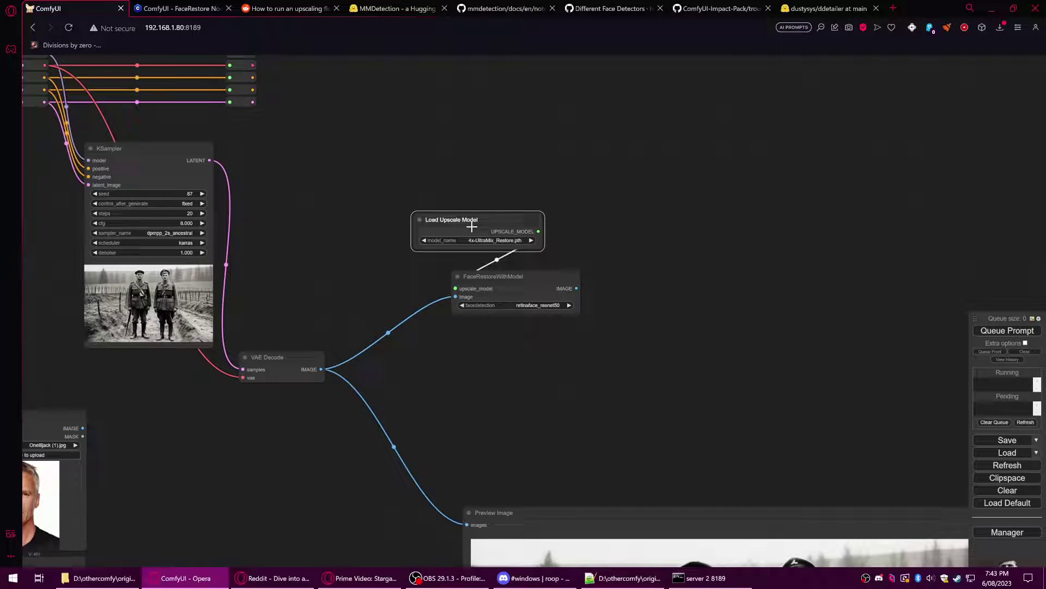
{"action": "scroll", "coordinate": [493, 241], "scroll_direction": "up", "scroll_amount": 4}
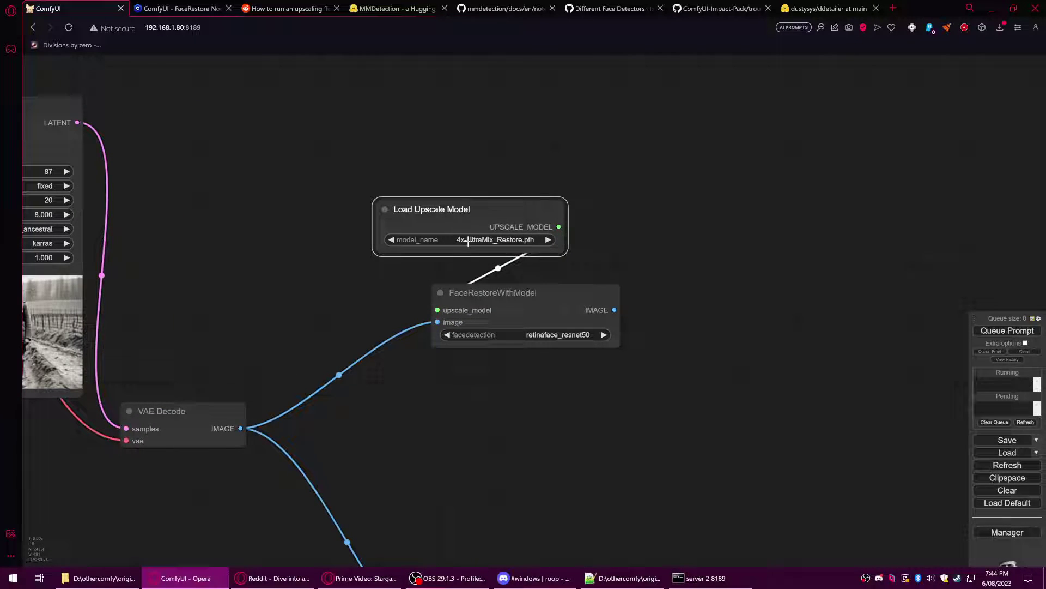
{"action": "left_click", "coordinate": [509, 241]}
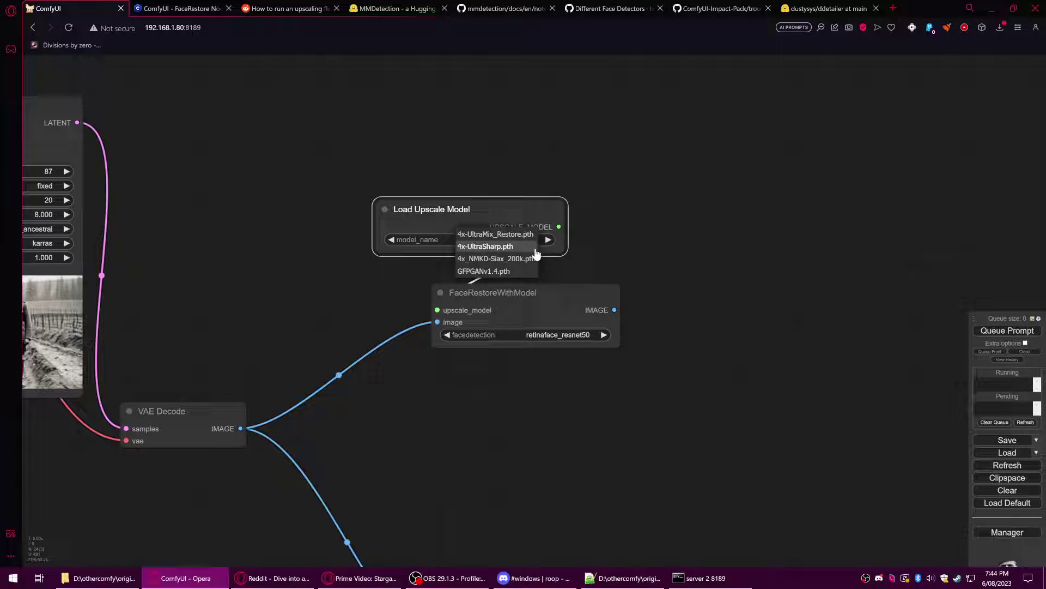
{"action": "left_click", "coordinate": [487, 272]}
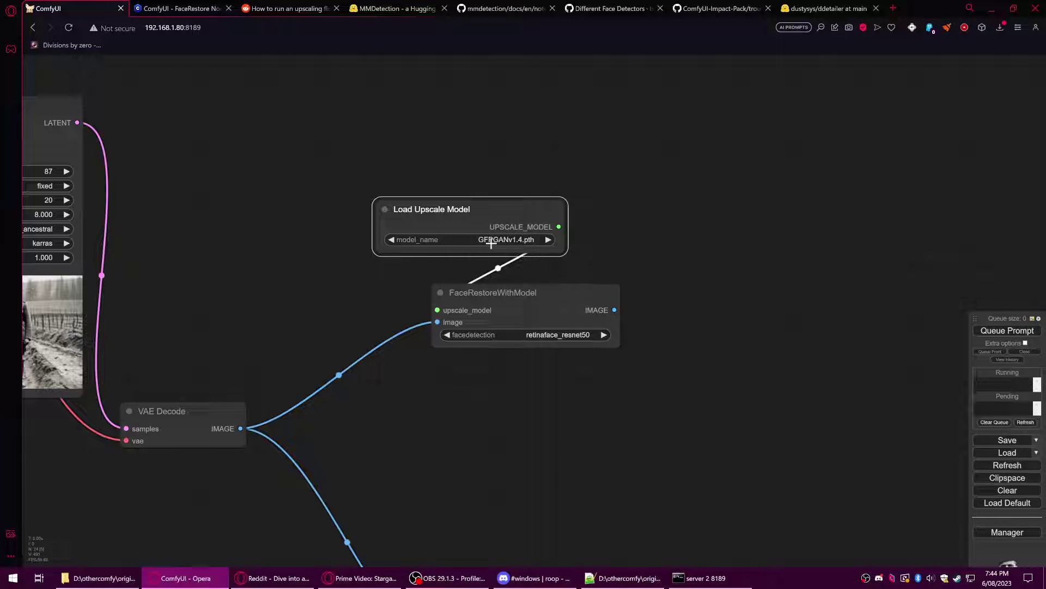
{"action": "left_click_drag", "start_coordinate": [501, 211], "coordinate": [548, 364]}
{"action": "left_click", "coordinate": [550, 401]}
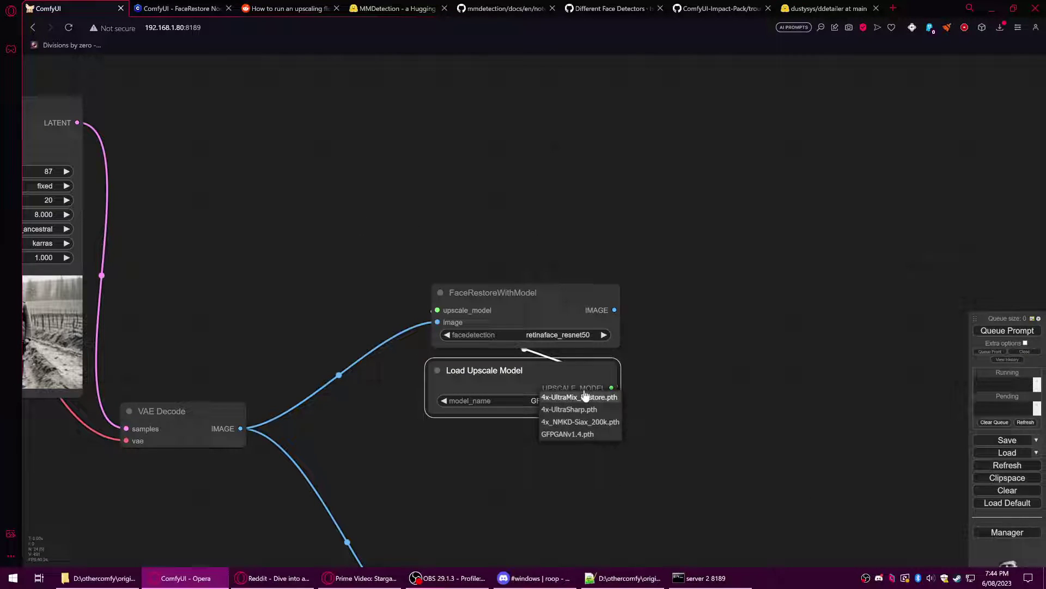
{"action": "left_click", "coordinate": [567, 435]}
{"action": "left_click_drag", "start_coordinate": [576, 376], "coordinate": [580, 375]}
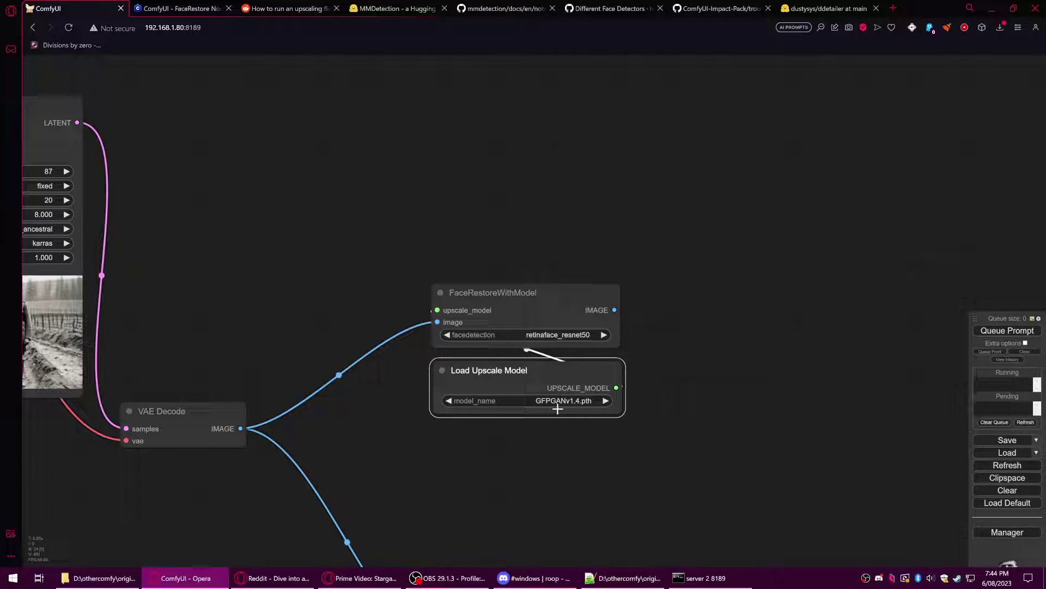
{"action": "scroll", "coordinate": [636, 327], "scroll_direction": "down", "scroll_amount": 2}
{"action": "scroll", "coordinate": [624, 266], "scroll_direction": "down", "scroll_amount": 3}
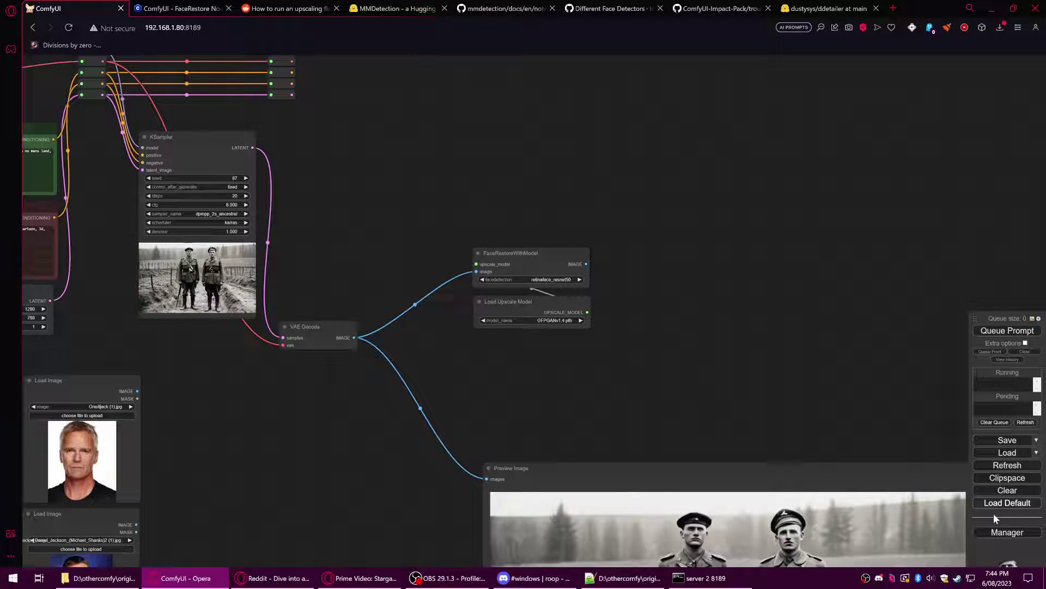
Browse the Manager's Install Models list, noting 4x-UltraSharp and inswapper are installed, then close it.
{"action": "left_click", "coordinate": [1008, 533]}
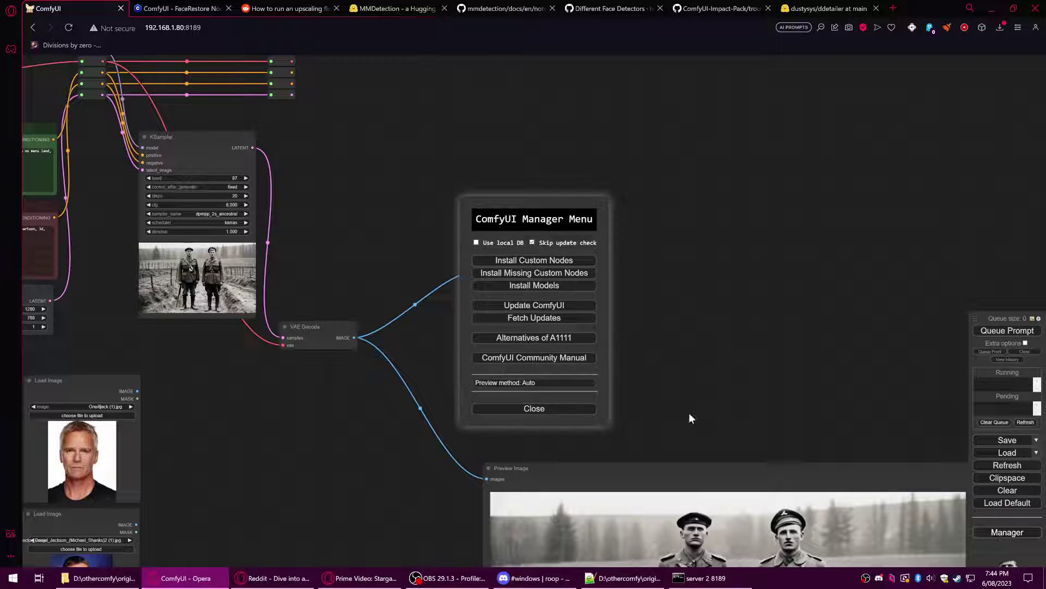
{"action": "left_click", "coordinate": [533, 286]}
{"action": "scroll", "coordinate": [536, 311], "scroll_direction": "down", "scroll_amount": 15}
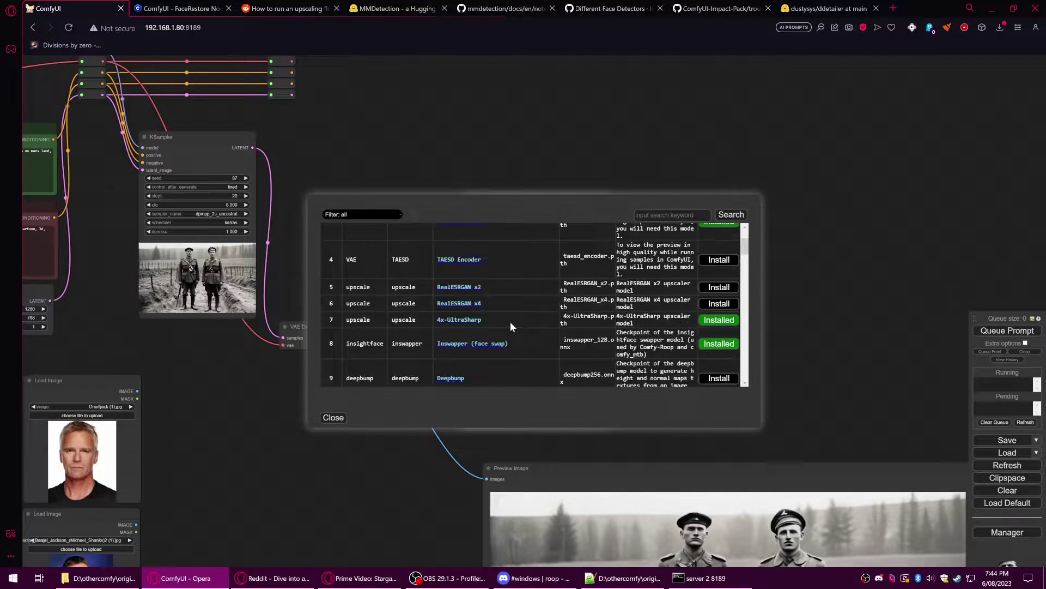
{"action": "scroll", "coordinate": [455, 298], "scroll_direction": "down", "scroll_amount": 5}
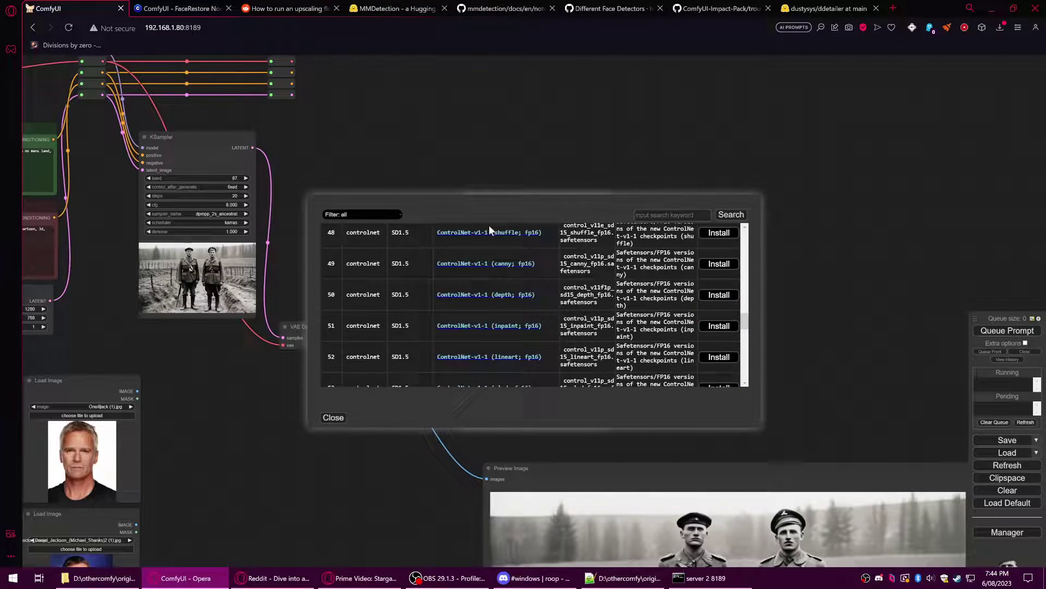
{"action": "scroll", "coordinate": [490, 365], "scroll_direction": "down", "scroll_amount": 3}
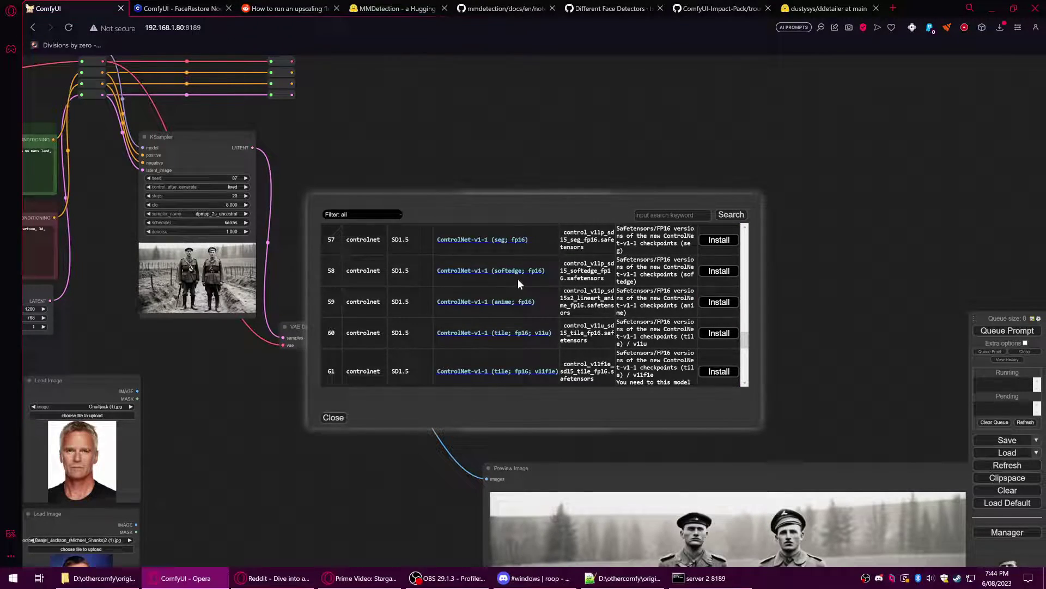
{"action": "scroll", "coordinate": [518, 282], "scroll_direction": "down", "scroll_amount": 7}
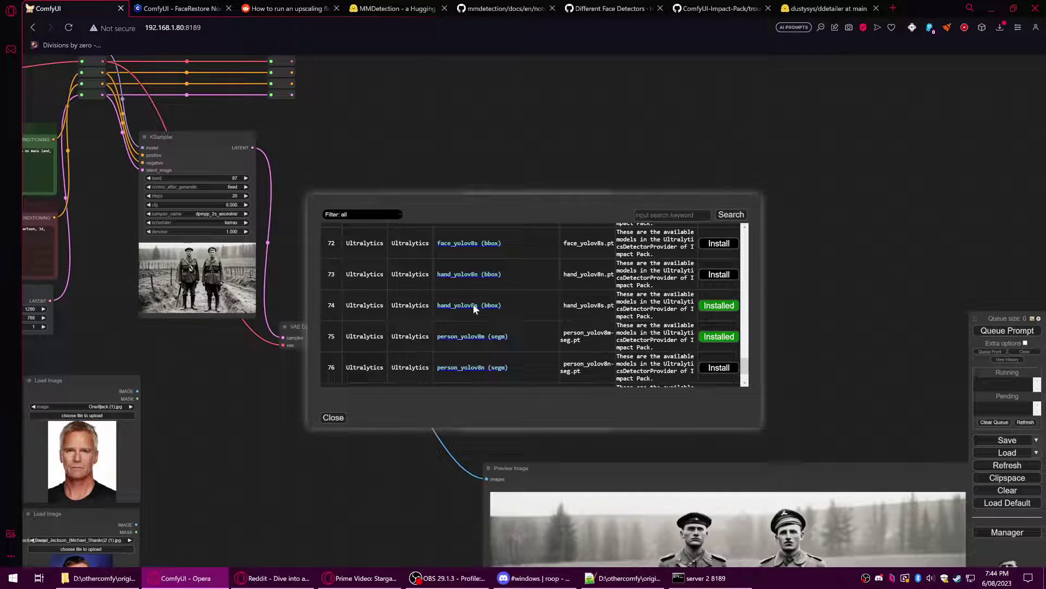
{"action": "left_click", "coordinate": [334, 418]}
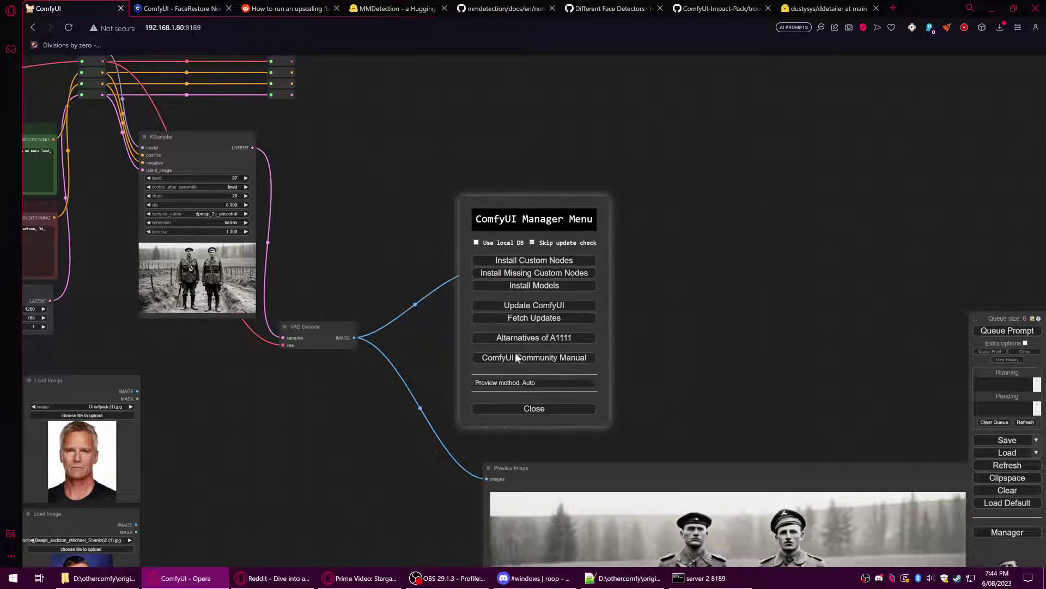
Copy the Preview Image node, feed it FaceRestoreWithModel's image output, and run the workflow.
{"action": "left_click", "coordinate": [541, 410]}
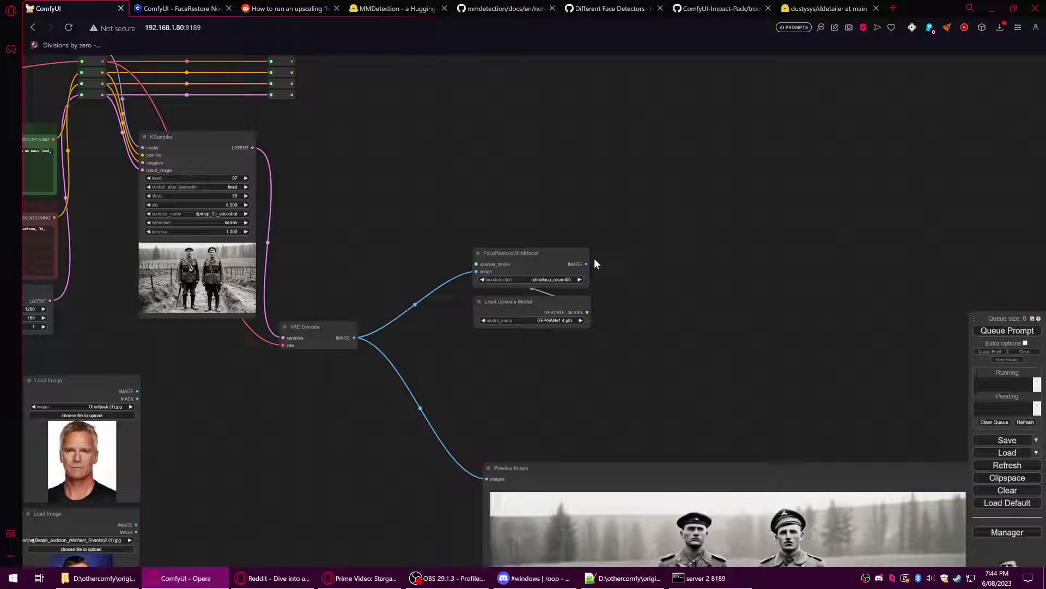
{"action": "left_click_drag", "start_coordinate": [587, 264], "coordinate": [729, 253]}
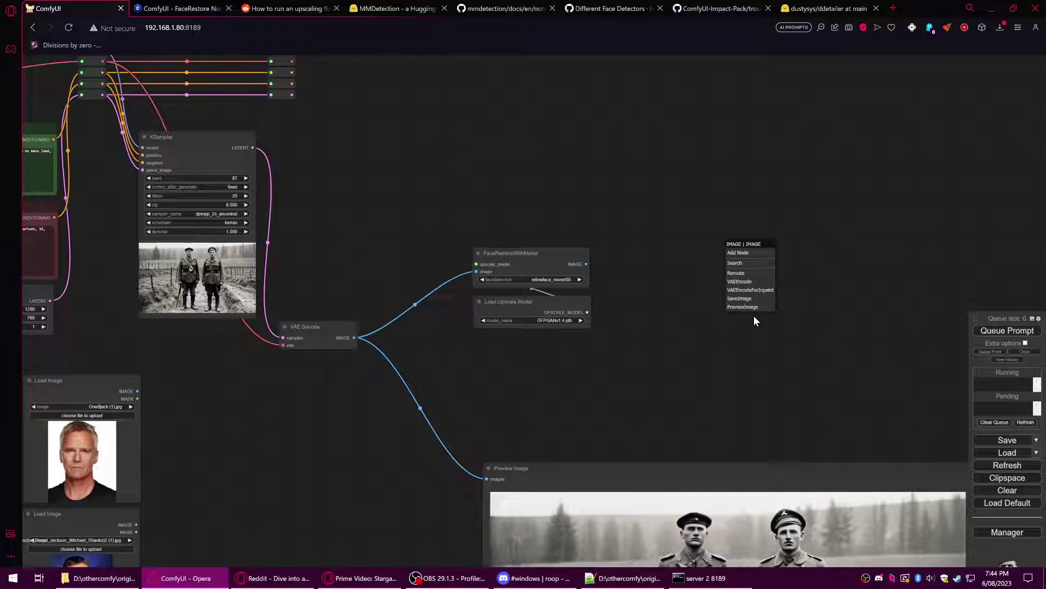
{"action": "right_click", "coordinate": [675, 467]}
{"action": "left_click", "coordinate": [685, 549]}
{"action": "mouse_move", "coordinate": [663, 486]}
{"action": "left_mouse_down"}
{"action": "mouse_move", "coordinate": [780, 243]}
{"action": "mouse_move", "coordinate": [765, 154]}
{"action": "left_mouse_up"}
{"action": "left_click_drag", "start_coordinate": [587, 264], "coordinate": [604, 151]}
{"action": "scroll", "coordinate": [739, 303], "scroll_direction": "down", "scroll_amount": 1}
{"action": "left_click", "coordinate": [1014, 331]}
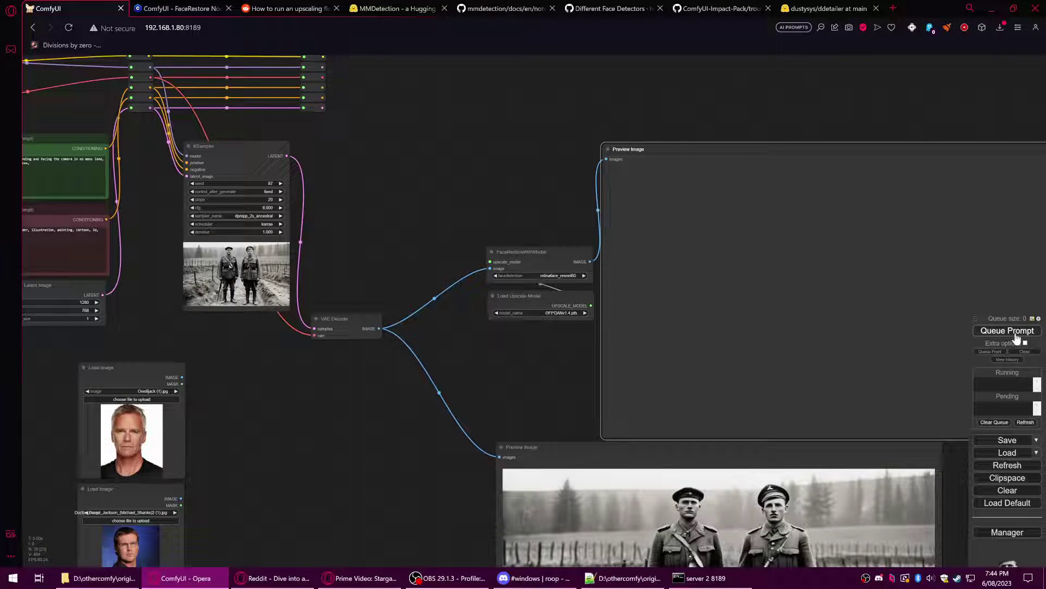
Place the restored-image preview beside the original preview and compare the two soldier images.
{"action": "left_click_drag", "start_coordinate": [529, 372], "coordinate": [429, 358]}
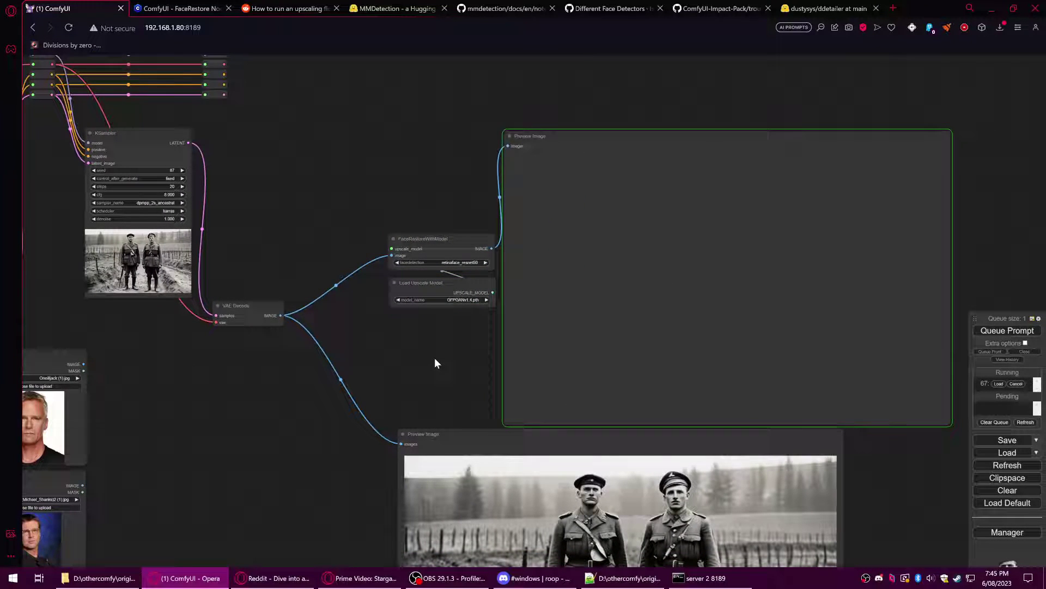
{"action": "left_click_drag", "start_coordinate": [430, 359], "coordinate": [341, 347]}
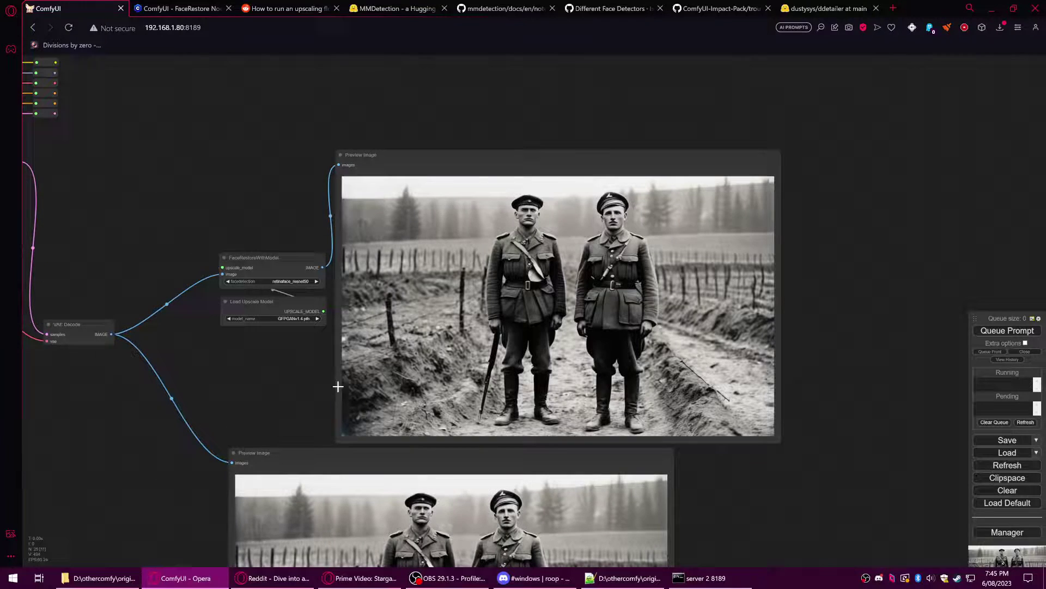
{"action": "left_click_drag", "start_coordinate": [397, 175], "coordinate": [620, 470]}
{"action": "left_click_drag", "start_coordinate": [646, 322], "coordinate": [537, 179]}
{"action": "scroll", "coordinate": [682, 409], "scroll_direction": "up", "scroll_amount": 5}
{"action": "scroll", "coordinate": [562, 319], "scroll_direction": "up", "scroll_amount": 2}
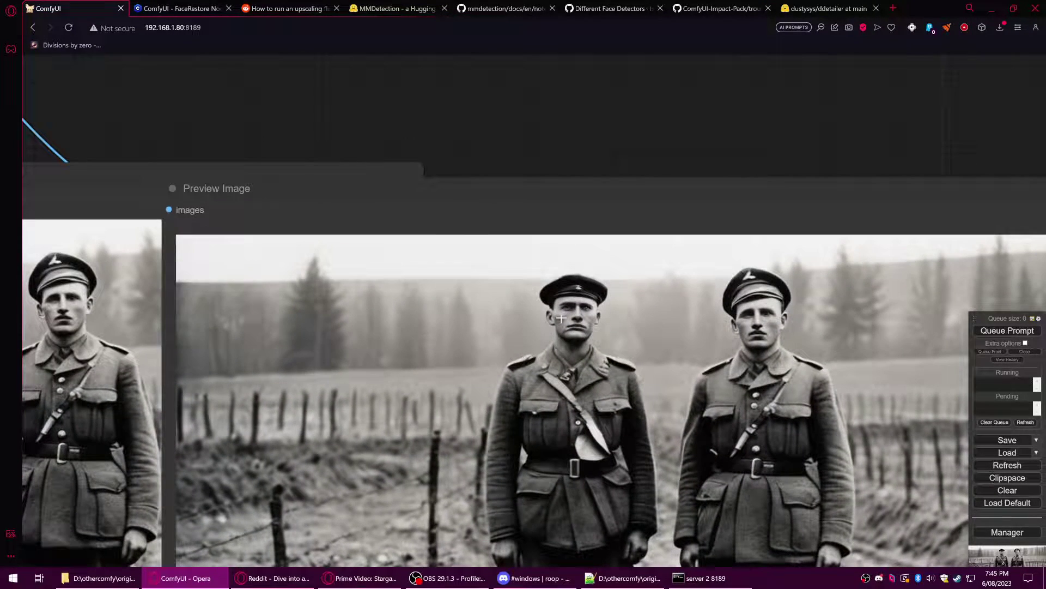
{"action": "scroll", "coordinate": [593, 112], "scroll_direction": "left", "scroll_amount": 5}
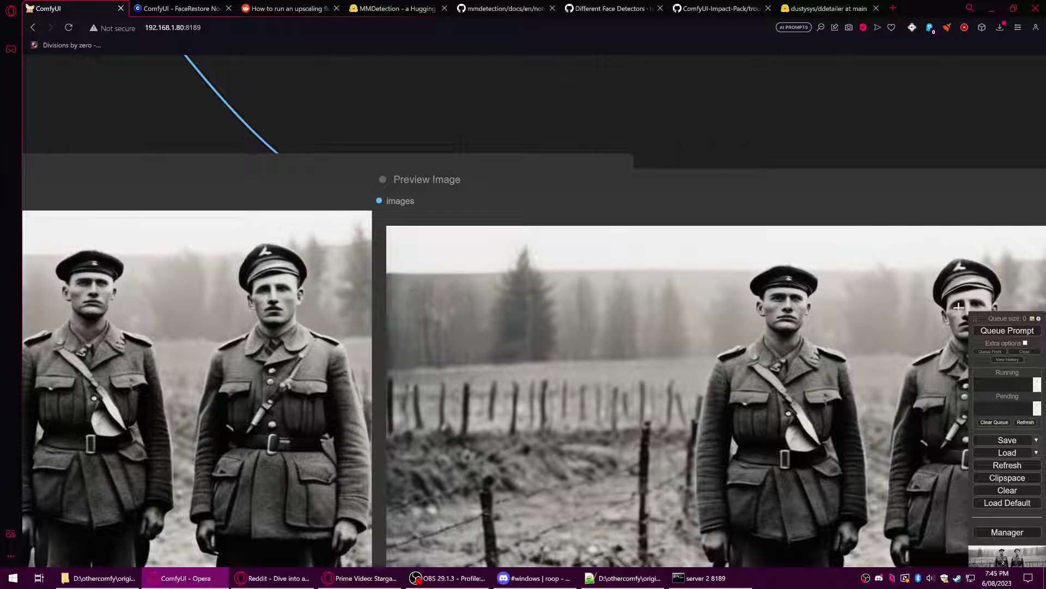
{"action": "scroll", "coordinate": [867, 97], "scroll_direction": "right", "scroll_amount": 2}
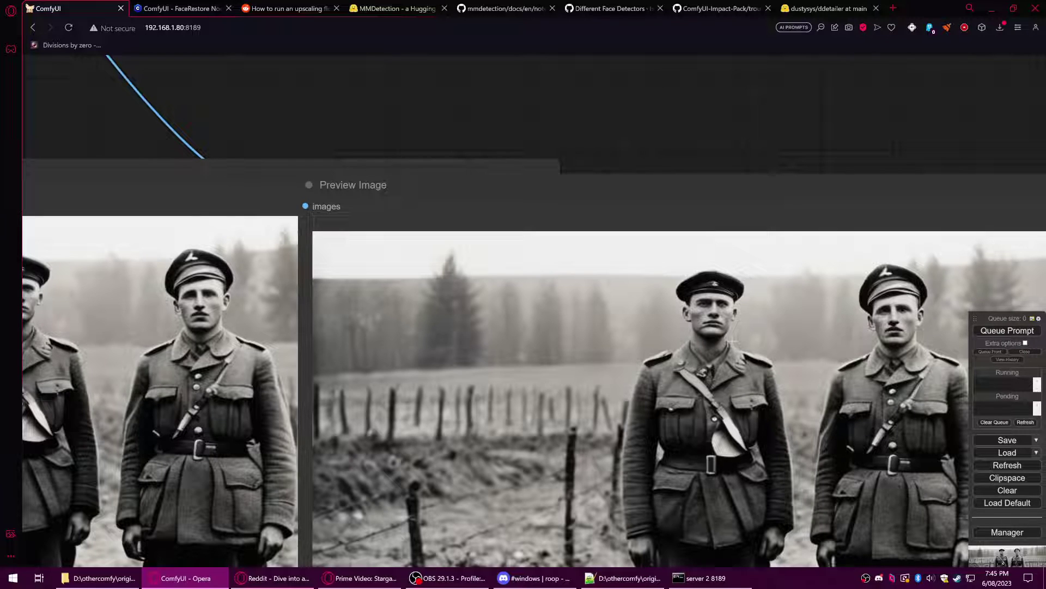
Move the right preview aside and pan back over the face-restore, sampler and image loader nodes.
{"action": "scroll", "coordinate": [730, 341], "scroll_direction": "down", "scroll_amount": 3}
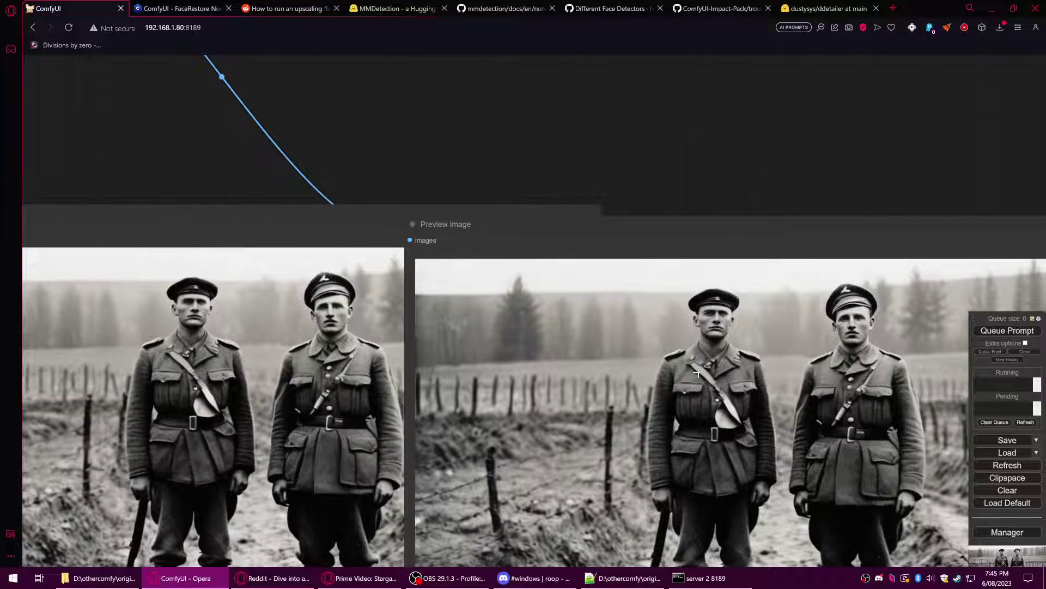
{"action": "scroll", "coordinate": [511, 257], "scroll_direction": "down", "scroll_amount": 3}
{"action": "left_click_drag", "start_coordinate": [396, 167], "coordinate": [569, 241]}
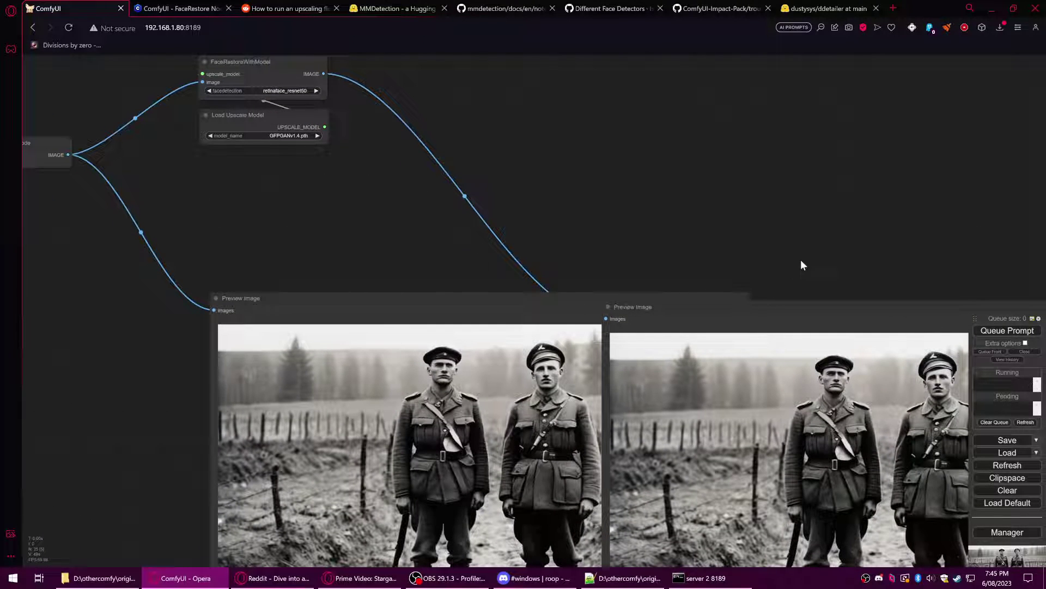
{"action": "left_click_drag", "start_coordinate": [802, 265], "coordinate": [691, 238]}
{"action": "scroll", "coordinate": [884, 393], "scroll_direction": "up", "scroll_amount": 4}
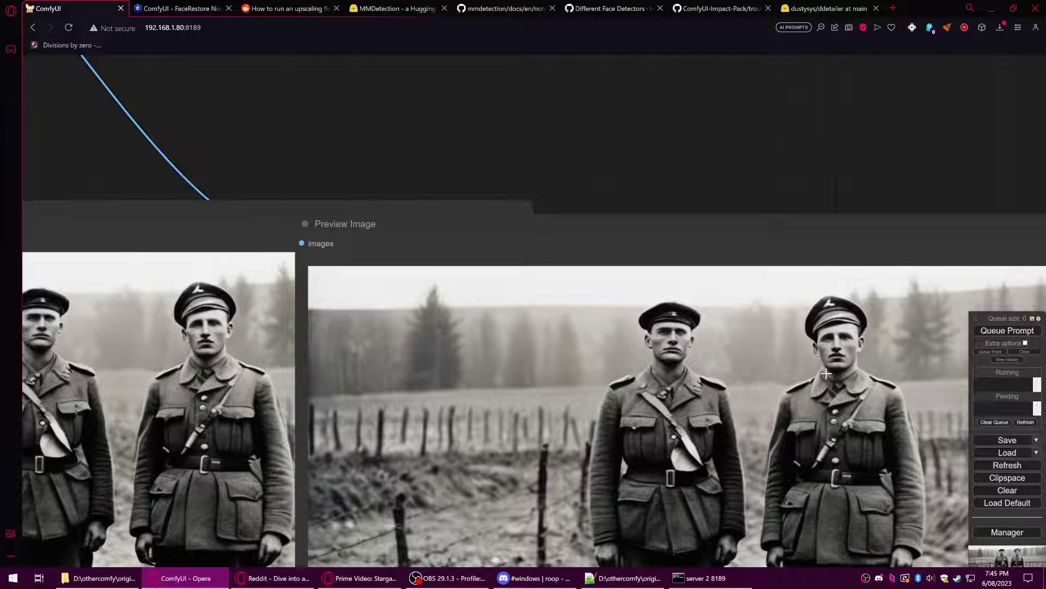
{"action": "scroll", "coordinate": [763, 376], "scroll_direction": "down", "scroll_amount": 2}
{"action": "scroll", "coordinate": [458, 276], "scroll_direction": "down", "scroll_amount": 3}
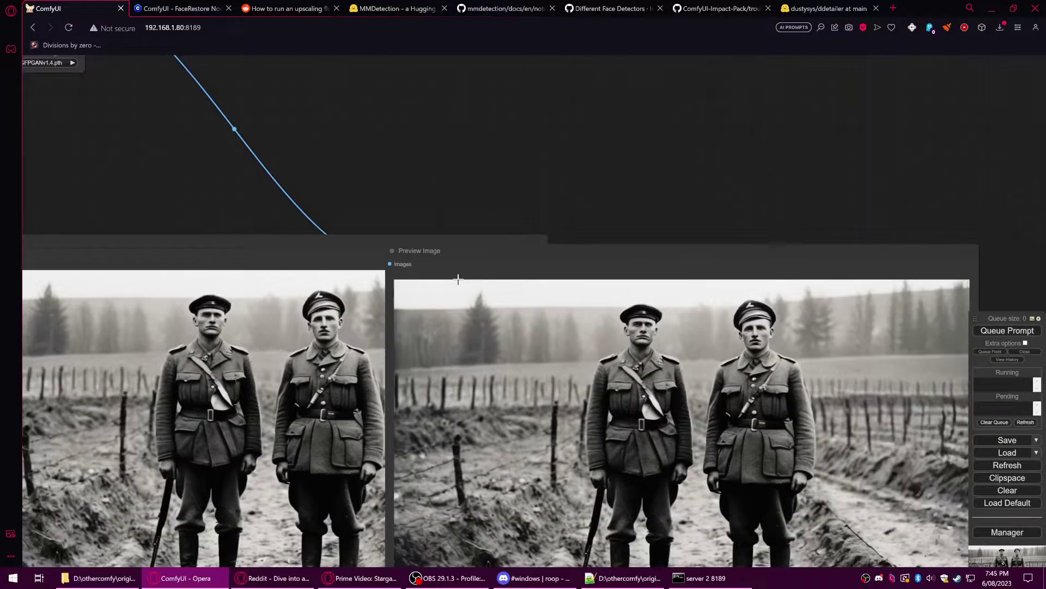
{"action": "left_click_drag", "start_coordinate": [629, 249], "coordinate": [596, 243]}
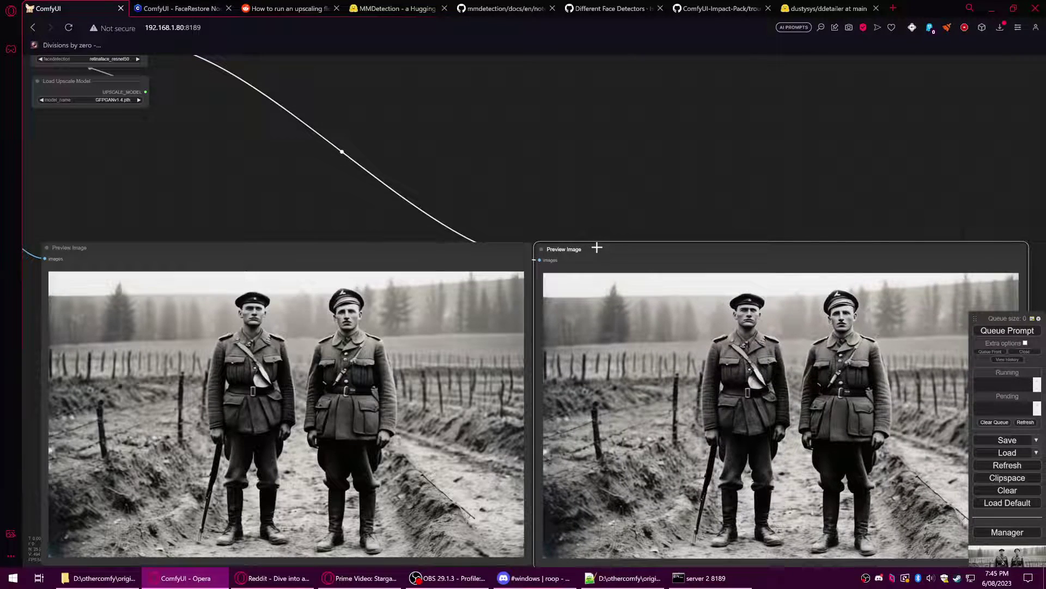
{"action": "left_click_drag", "start_coordinate": [458, 116], "coordinate": [696, 205]}
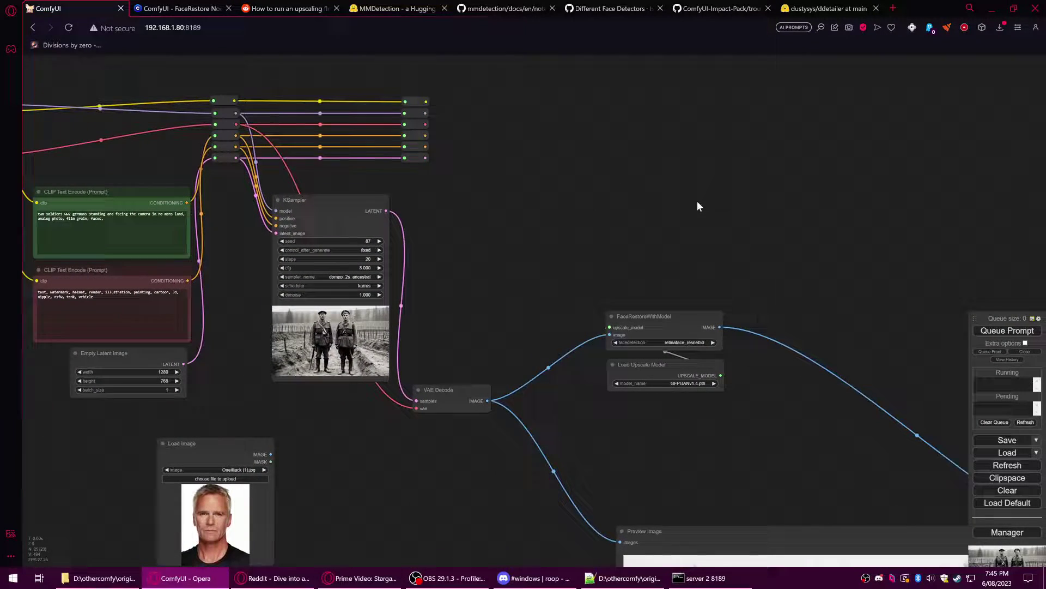
Add a ReActor - Fast Face Swap node from image > postprocessing off VAE Decode, under the face-restore nodes.
{"action": "left_click_drag", "start_coordinate": [580, 312], "coordinate": [493, 236]}
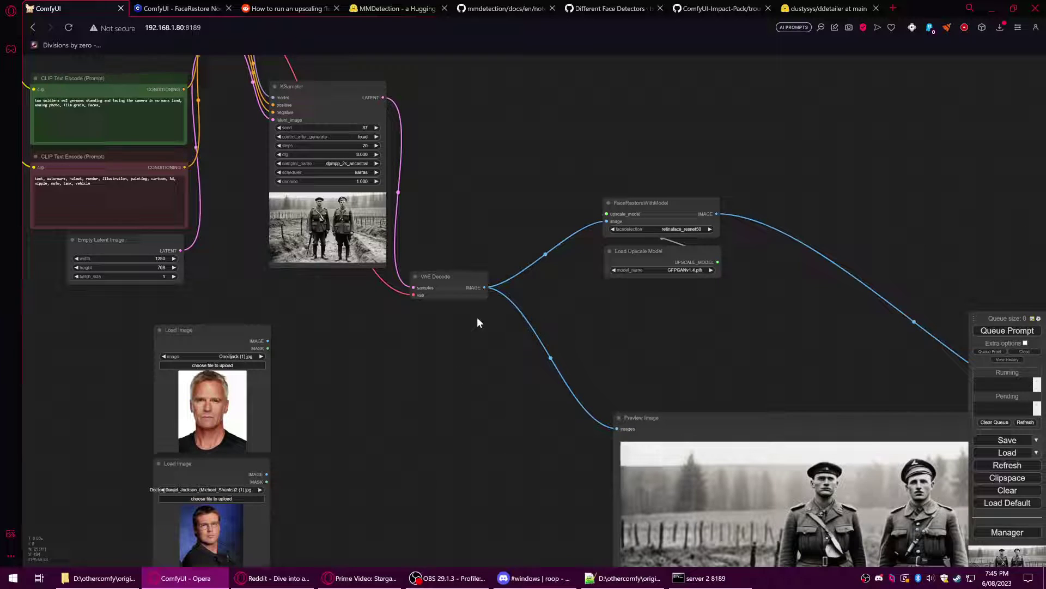
{"action": "left_click_drag", "start_coordinate": [440, 346], "coordinate": [493, 256]}
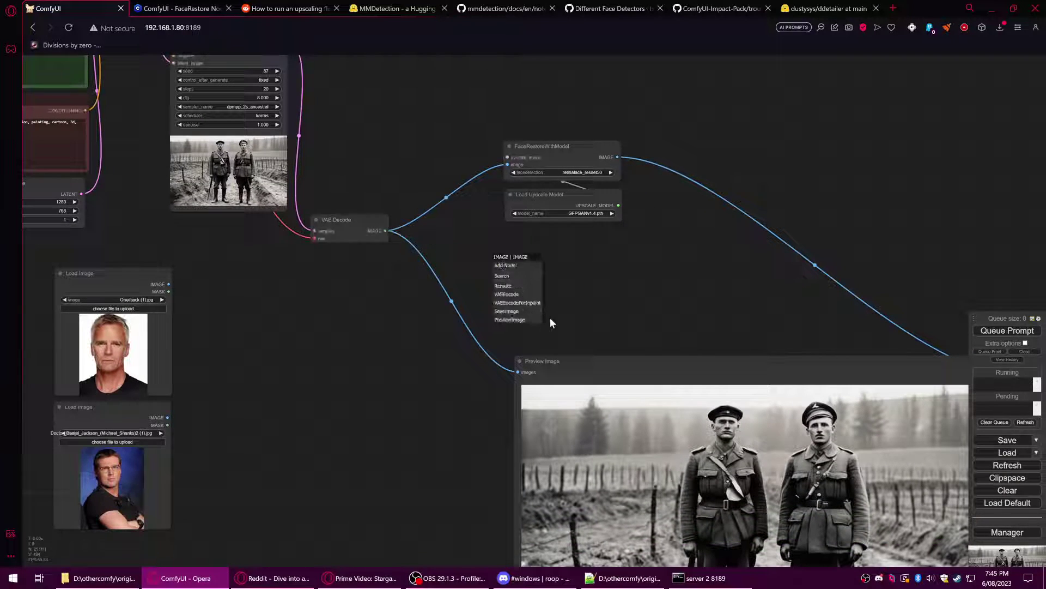
{"action": "left_click", "coordinate": [523, 267]}
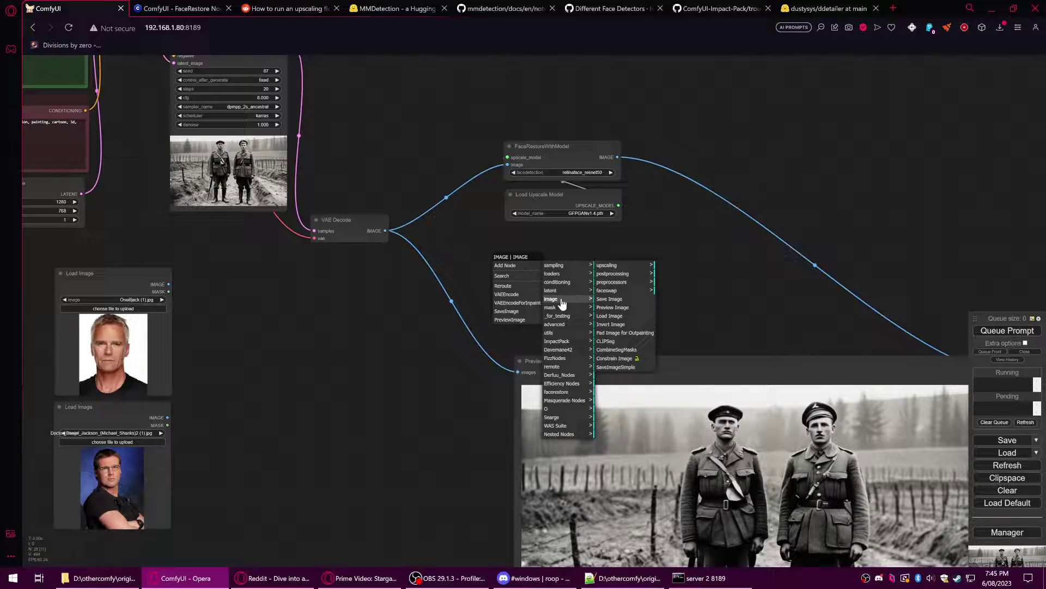
{"action": "left_click", "coordinate": [623, 277]}
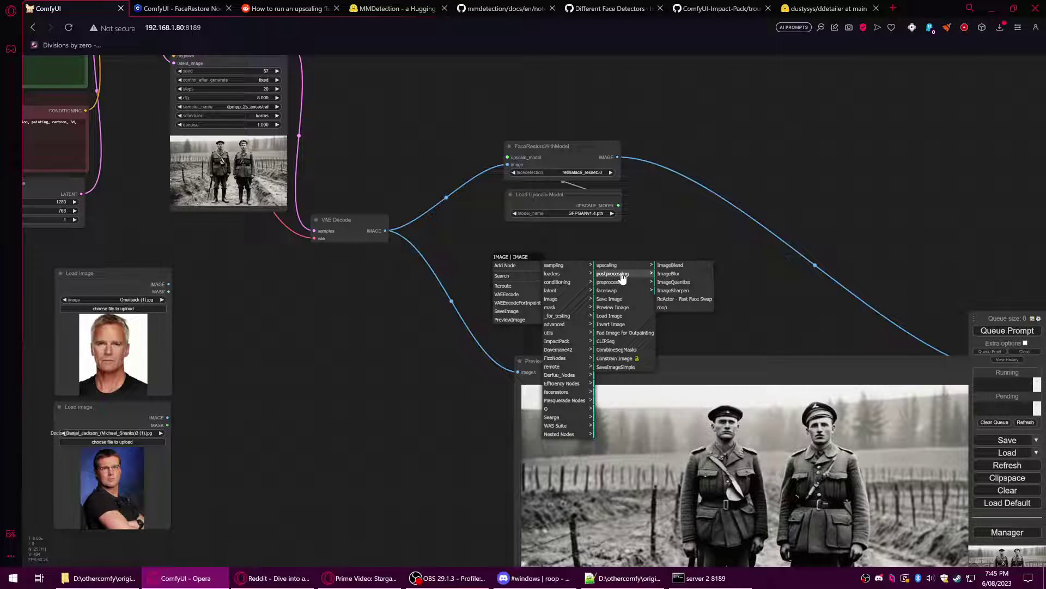
{"action": "left_click", "coordinate": [679, 305]}
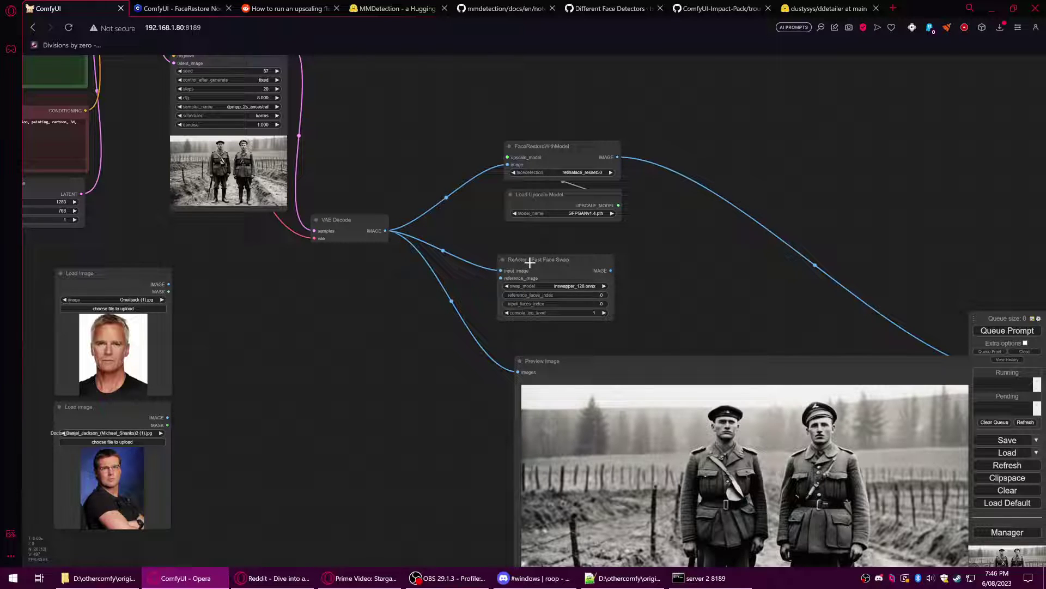
{"action": "left_click_drag", "start_coordinate": [530, 262], "coordinate": [540, 238]}
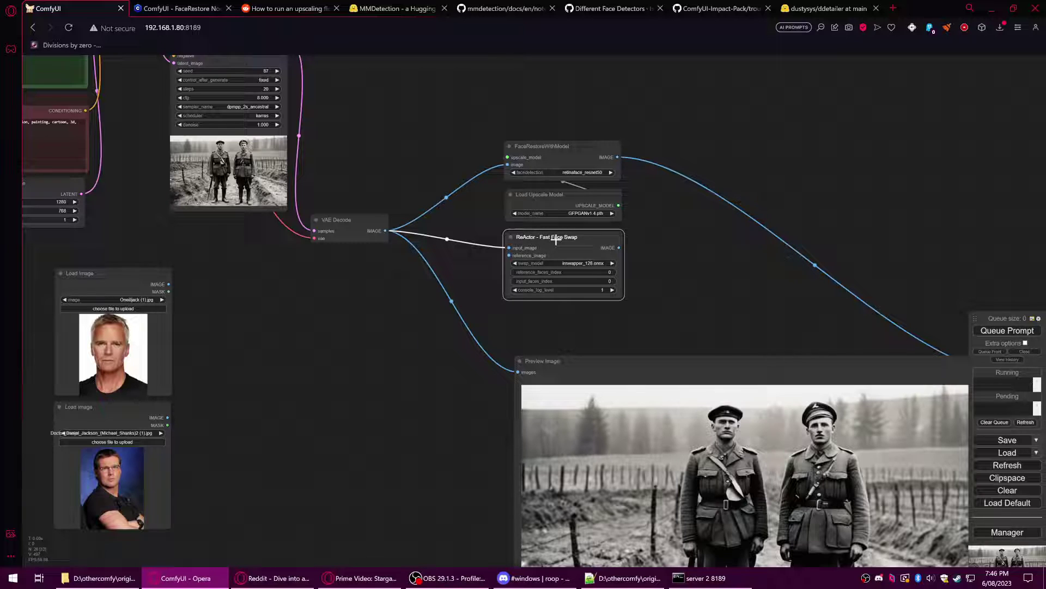
{"action": "left_click_drag", "start_coordinate": [556, 240], "coordinate": [560, 238]}
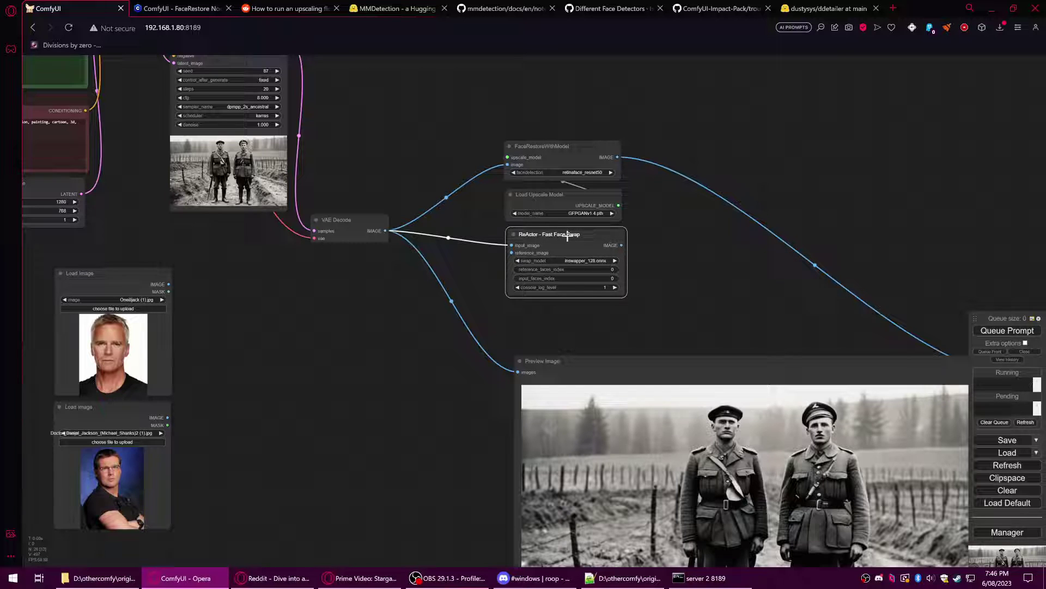
{"action": "mouse_move", "coordinate": [564, 235]}
{"action": "left_mouse_down"}
{"action": "mouse_move", "coordinate": [568, 246]}
{"action": "mouse_move", "coordinate": [561, 229]}
{"action": "left_mouse_up"}
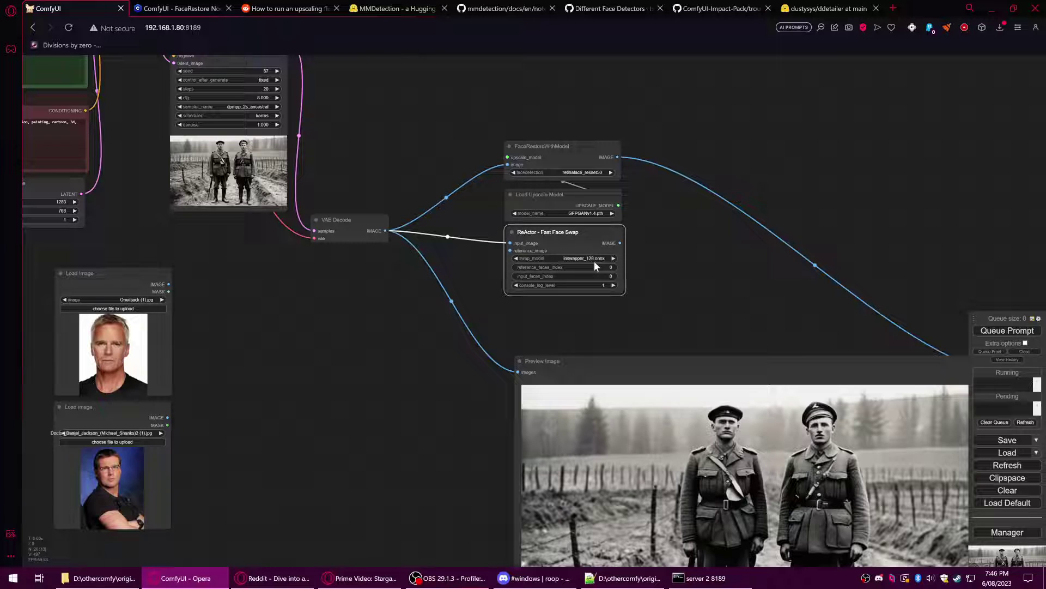
{"action": "left_click_drag", "start_coordinate": [499, 322], "coordinate": [568, 312]}
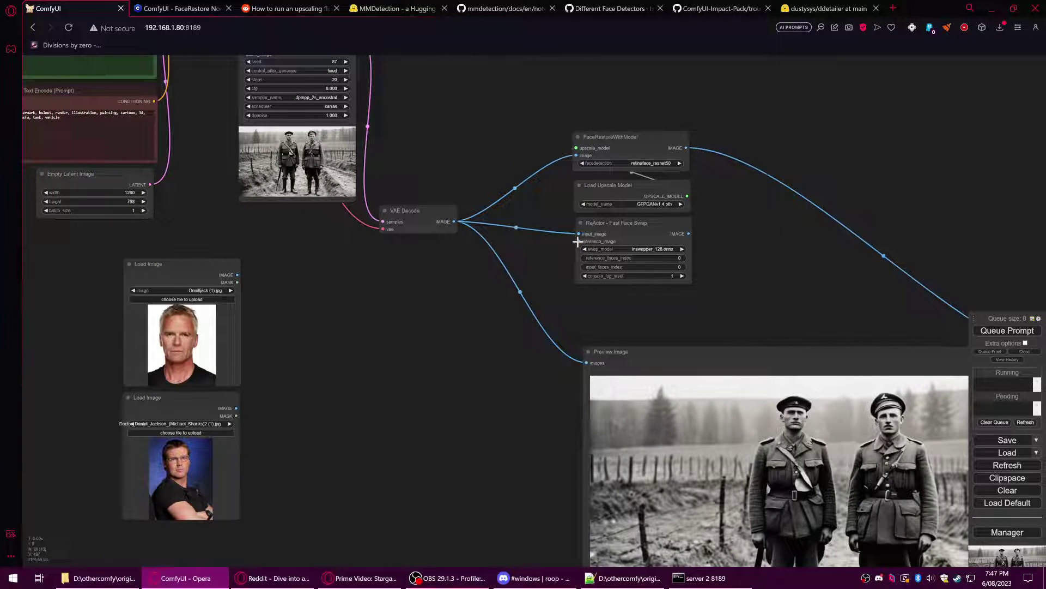
Stack both portrait Load Image nodes near ReActor and wire the top one into reference_image.
{"action": "left_click_drag", "start_coordinate": [351, 316], "coordinate": [473, 278]}
{"action": "left_click_drag", "start_coordinate": [300, 229], "coordinate": [476, 233]}
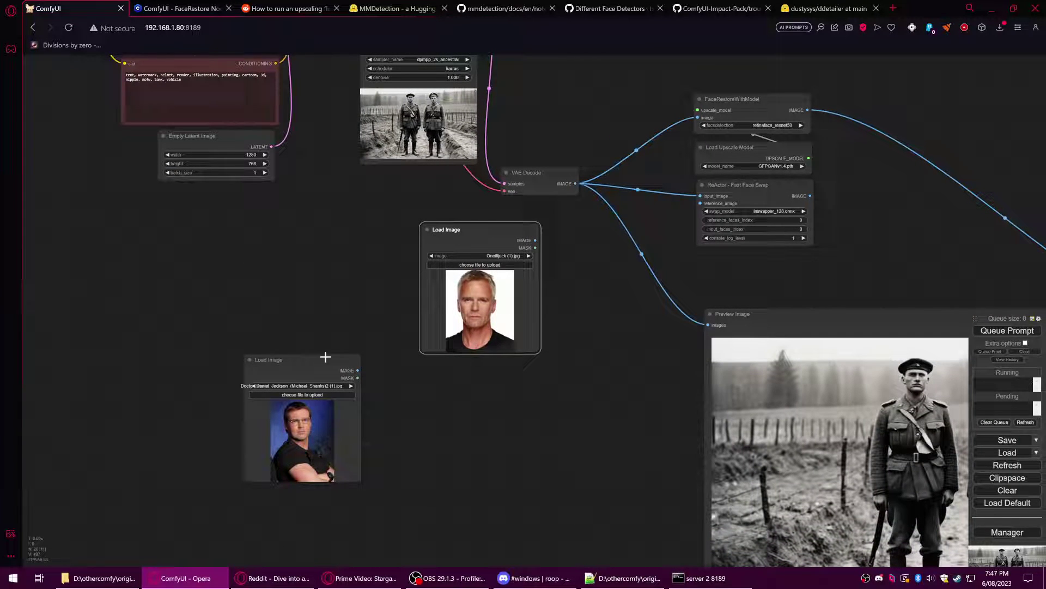
{"action": "left_click_drag", "start_coordinate": [341, 361], "coordinate": [526, 365]}
{"action": "left_click_drag", "start_coordinate": [605, 327], "coordinate": [484, 350]}
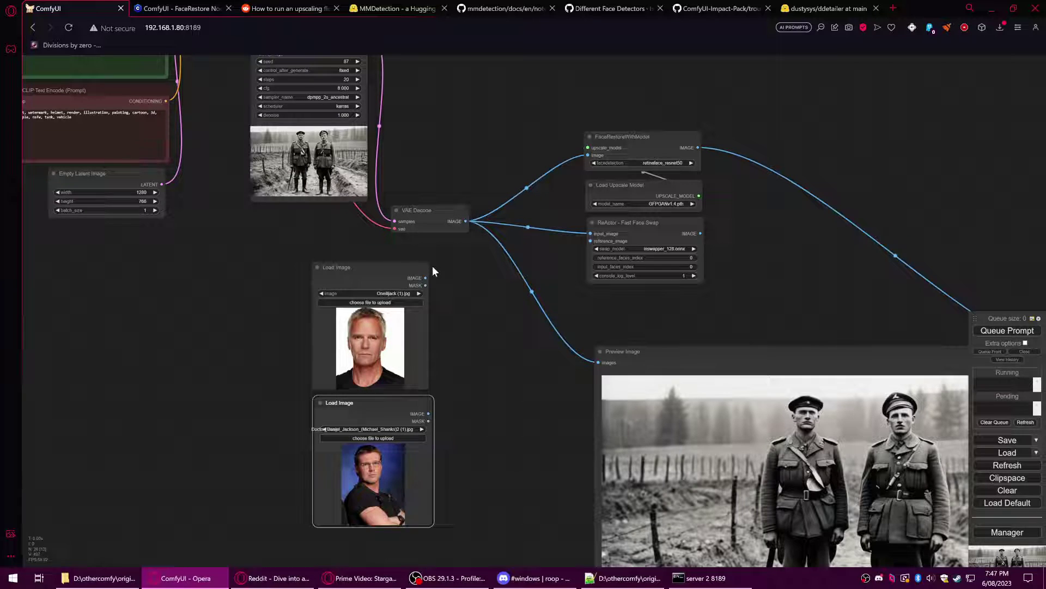
{"action": "left_click_drag", "start_coordinate": [424, 277], "coordinate": [591, 241]}
{"action": "mouse_move", "coordinate": [370, 271]}
{"action": "left_mouse_down"}
{"action": "mouse_move", "coordinate": [367, 254]}
{"action": "mouse_move", "coordinate": [369, 268]}
{"action": "left_mouse_up"}
{"action": "left_click_drag", "start_coordinate": [728, 256], "coordinate": [602, 258]}
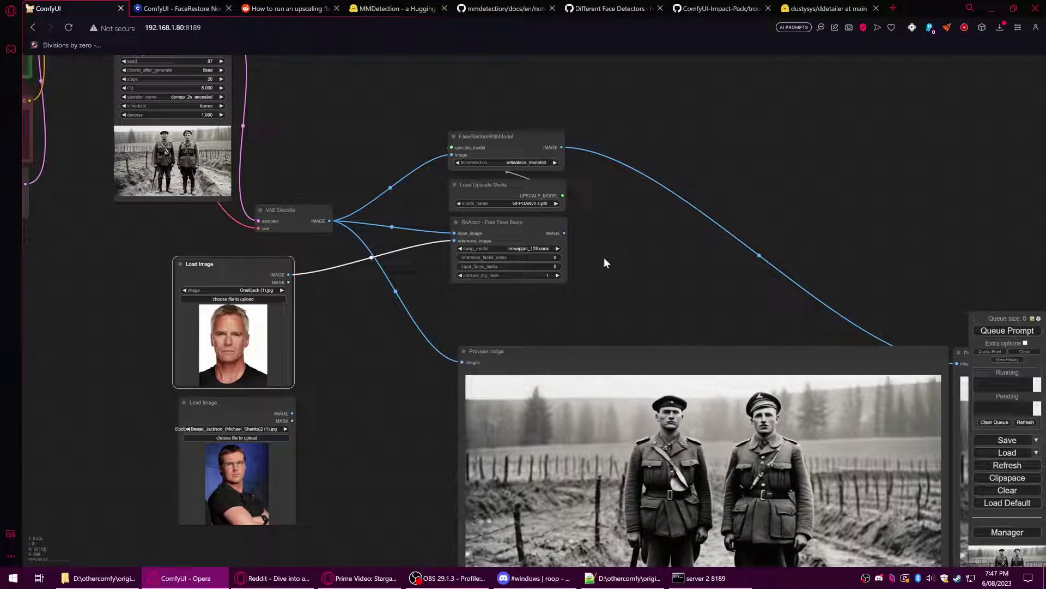
{"action": "left_click_drag", "start_coordinate": [537, 255], "coordinate": [533, 254]}
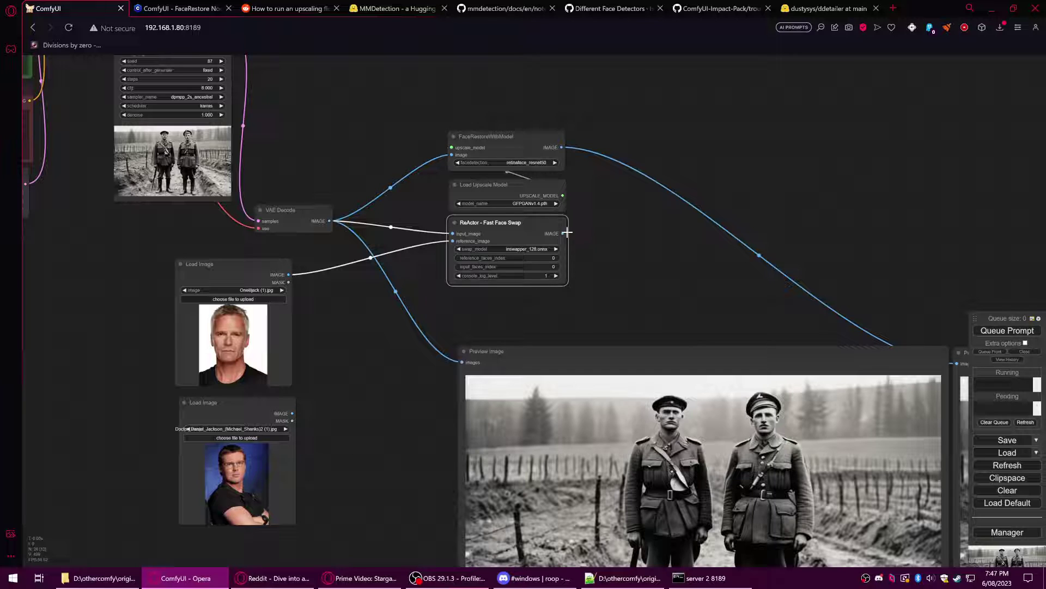
{"action": "left_click_drag", "start_coordinate": [628, 232], "coordinate": [556, 238]}
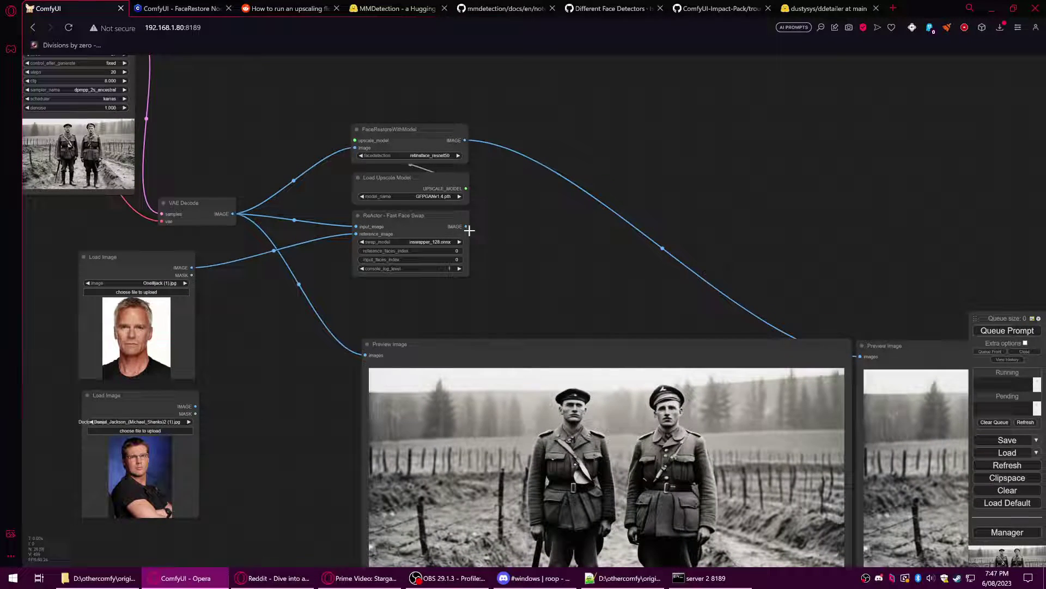
{"action": "scroll", "coordinate": [464, 226], "scroll_direction": "up", "scroll_amount": 1}
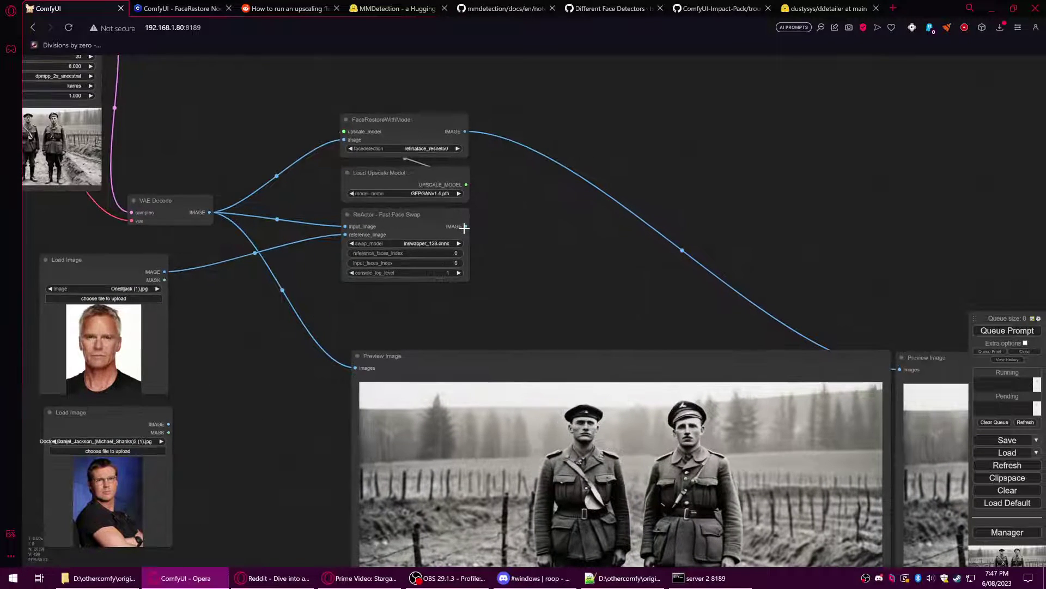
Clone the ReActor node, chain the first swap's output into it, and feed it the second portrait.
{"action": "right_click", "coordinate": [385, 216]}
{"action": "left_click", "coordinate": [417, 393]}
{"action": "left_click_drag", "start_coordinate": [411, 227], "coordinate": [555, 280]}
{"action": "left_click_drag", "start_coordinate": [466, 227], "coordinate": [492, 281]}
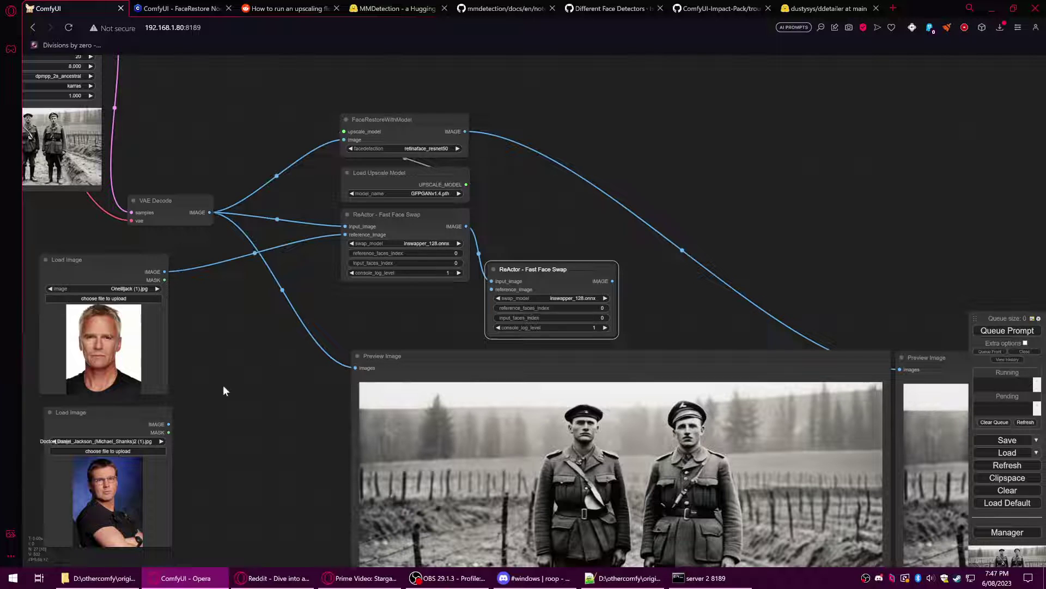
{"action": "left_click_drag", "start_coordinate": [170, 424], "coordinate": [525, 274]}
{"action": "scroll", "coordinate": [379, 253], "scroll_direction": "up", "scroll_amount": 5}
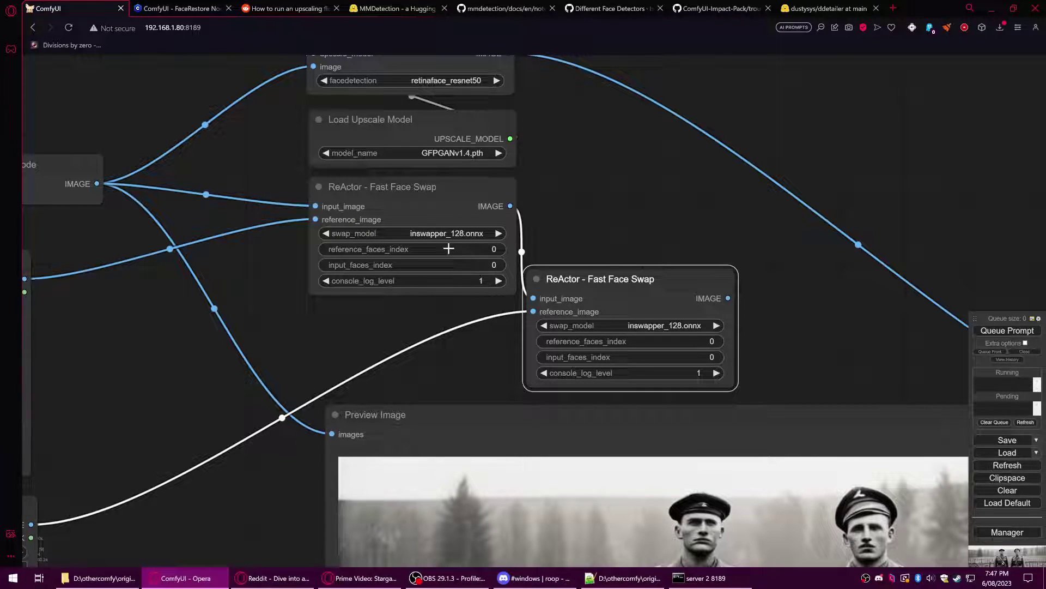
{"action": "left_click_drag", "start_coordinate": [293, 328], "coordinate": [539, 334]}
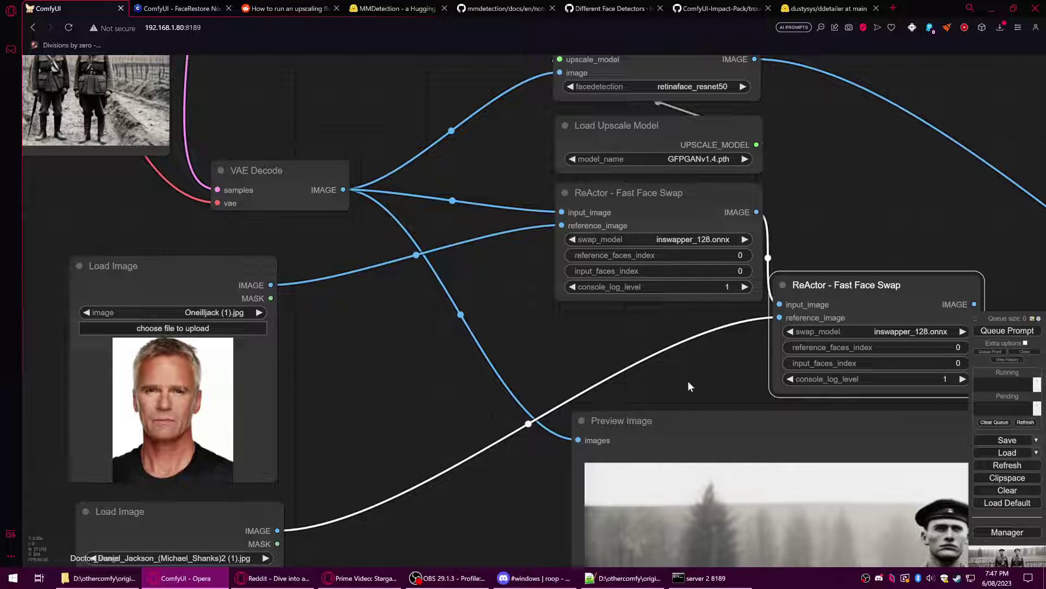
{"action": "left_click_drag", "start_coordinate": [688, 382], "coordinate": [618, 369]}
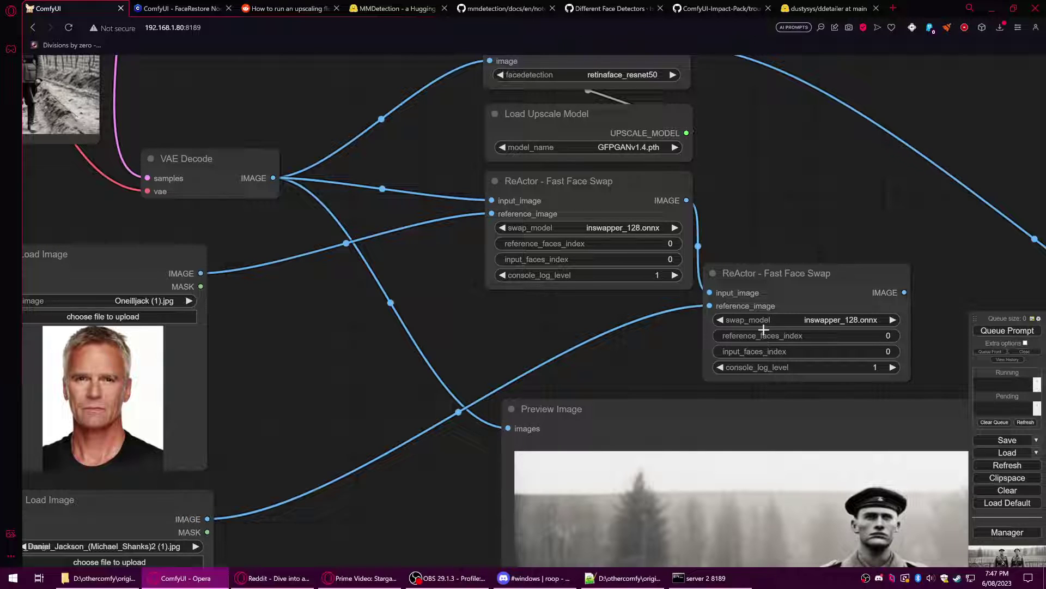
{"action": "left_click_drag", "start_coordinate": [536, 369], "coordinate": [471, 335]}
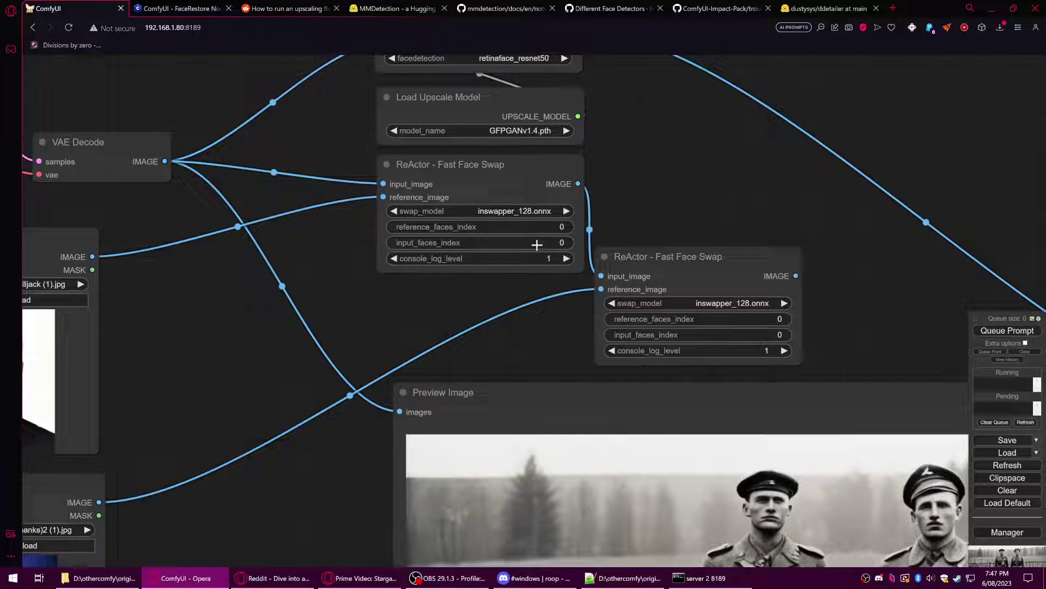
Set the second ReActor node's input_faces_index to 1.
{"action": "left_click", "coordinate": [472, 243]}
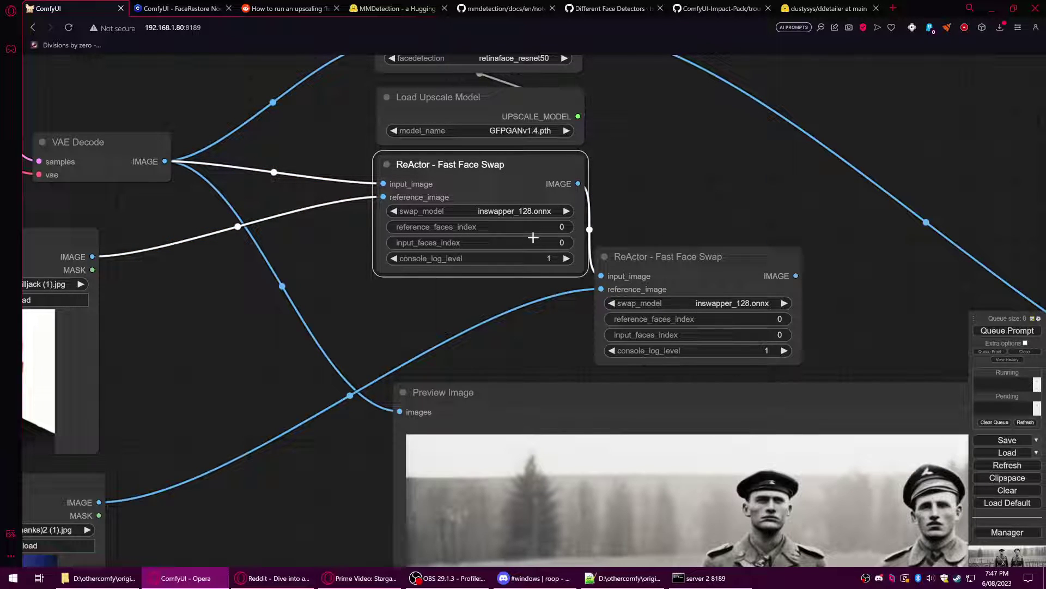
{"action": "left_click", "coordinate": [712, 265]}
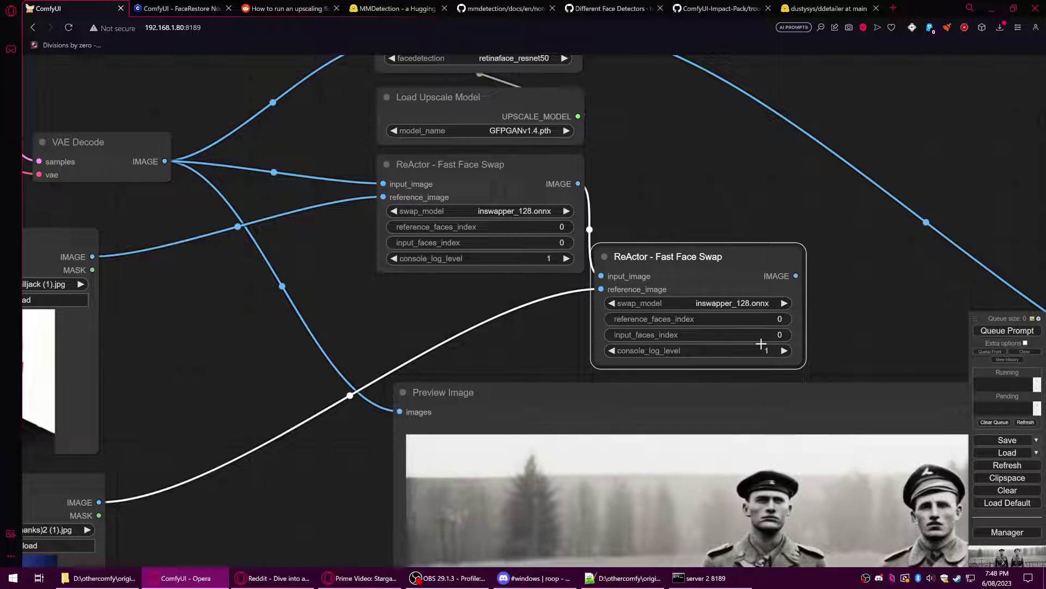
{"action": "left_click", "coordinate": [747, 335]}
{"action": "key", "text": "BackSpace"}
{"action": "type", "text": "1"}
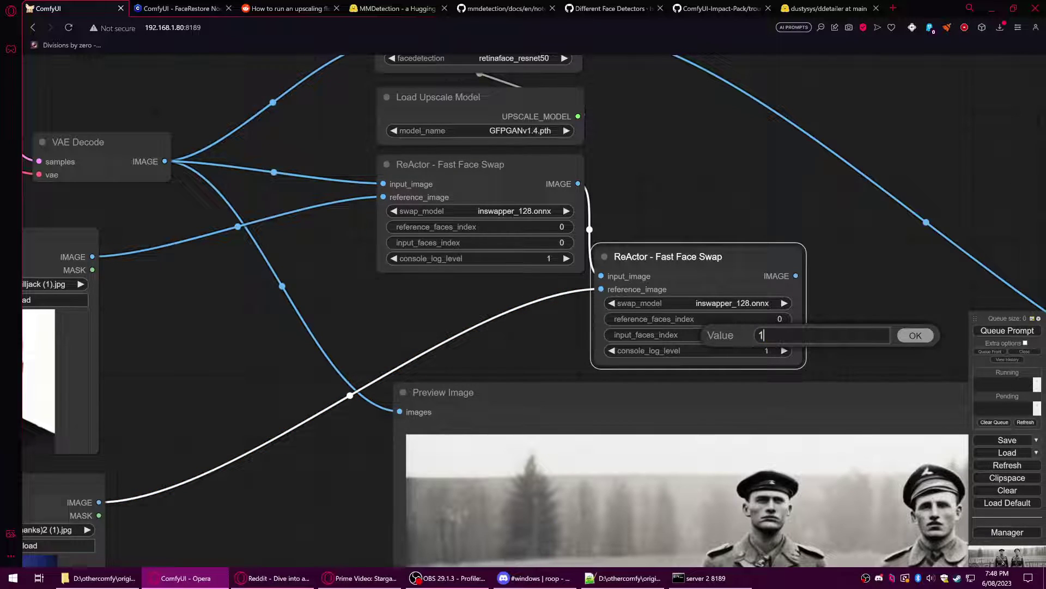
{"action": "left_click", "coordinate": [915, 336]}
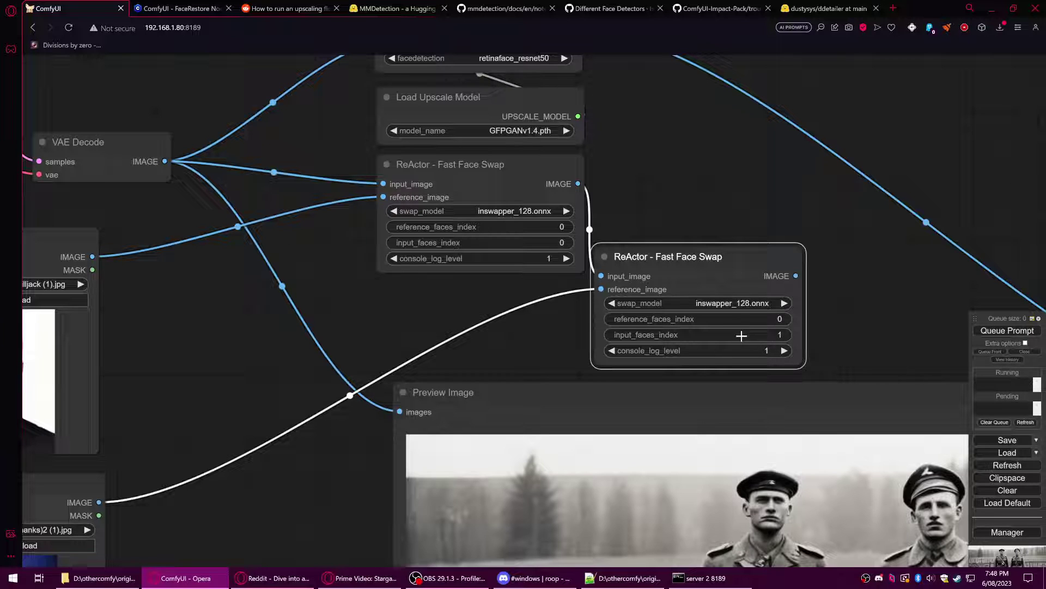
{"action": "scroll", "coordinate": [848, 310], "scroll_direction": "down", "scroll_amount": 1}
{"action": "scroll", "coordinate": [689, 289], "scroll_direction": "down", "scroll_amount": 2}
{"action": "scroll", "coordinate": [691, 280], "scroll_direction": "down", "scroll_amount": 2}
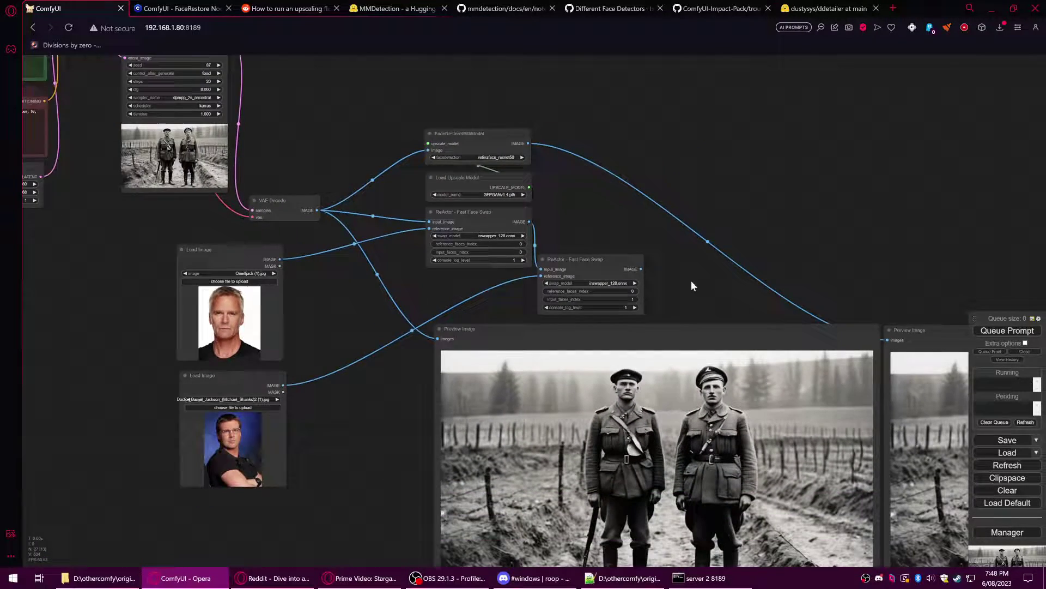
{"action": "right_click", "coordinate": [676, 373]}
Connect the second ReActor's IMAGE output to a new Preview Image copy and queue the workflow.
{"action": "left_click", "coordinate": [714, 523]}
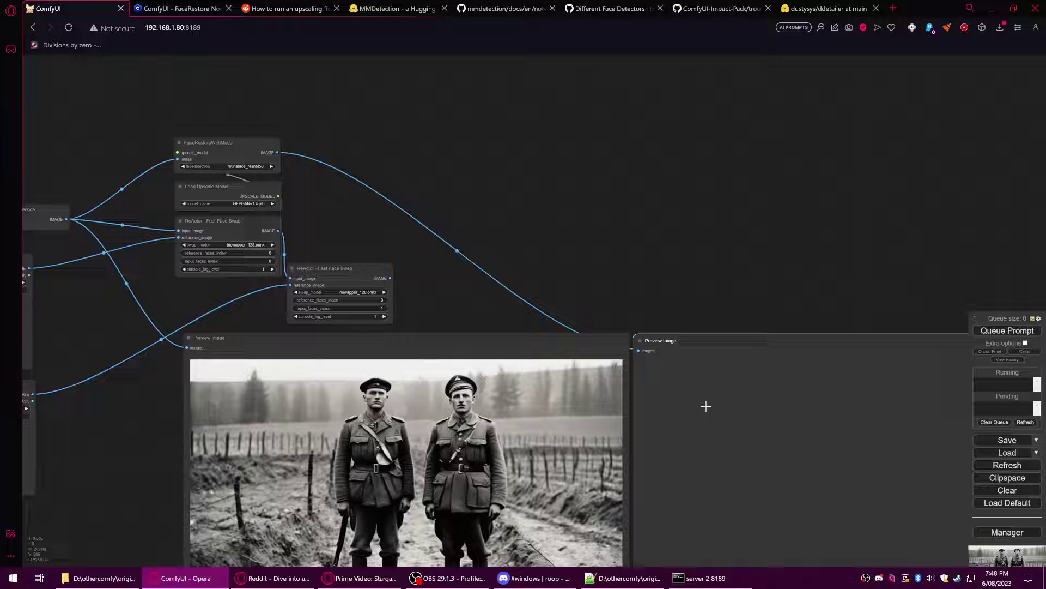
{"action": "mouse_move", "coordinate": [695, 240]}
{"action": "left_mouse_down"}
{"action": "mouse_move", "coordinate": [680, 40]}
{"action": "mouse_move", "coordinate": [695, 48]}
{"action": "left_mouse_up"}
{"action": "scroll", "coordinate": [512, 170], "scroll_direction": "down", "scroll_amount": 1}
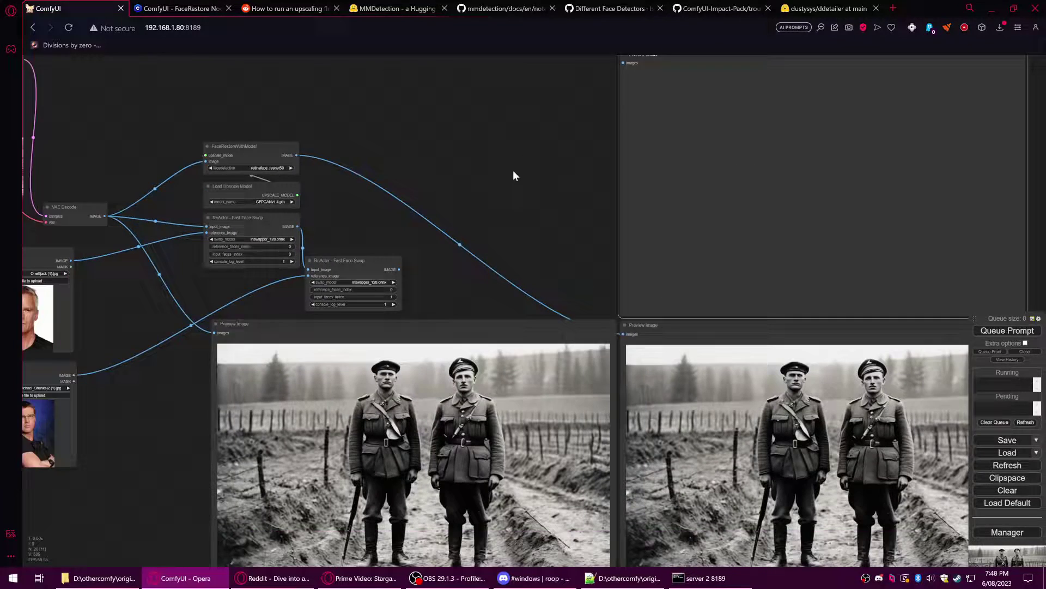
{"action": "mouse_move", "coordinate": [412, 262]}
{"action": "left_mouse_down"}
{"action": "mouse_move", "coordinate": [376, 339]}
{"action": "mouse_move", "coordinate": [589, 143]}
{"action": "left_mouse_up"}
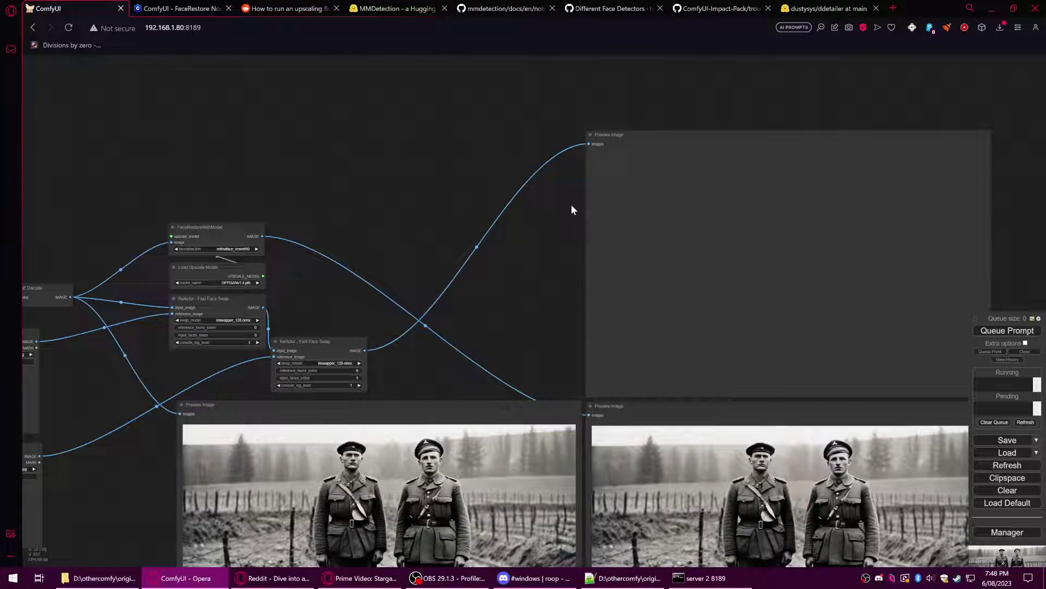
{"action": "left_click_drag", "start_coordinate": [633, 279], "coordinate": [613, 234]}
{"action": "left_click", "coordinate": [1007, 330]}
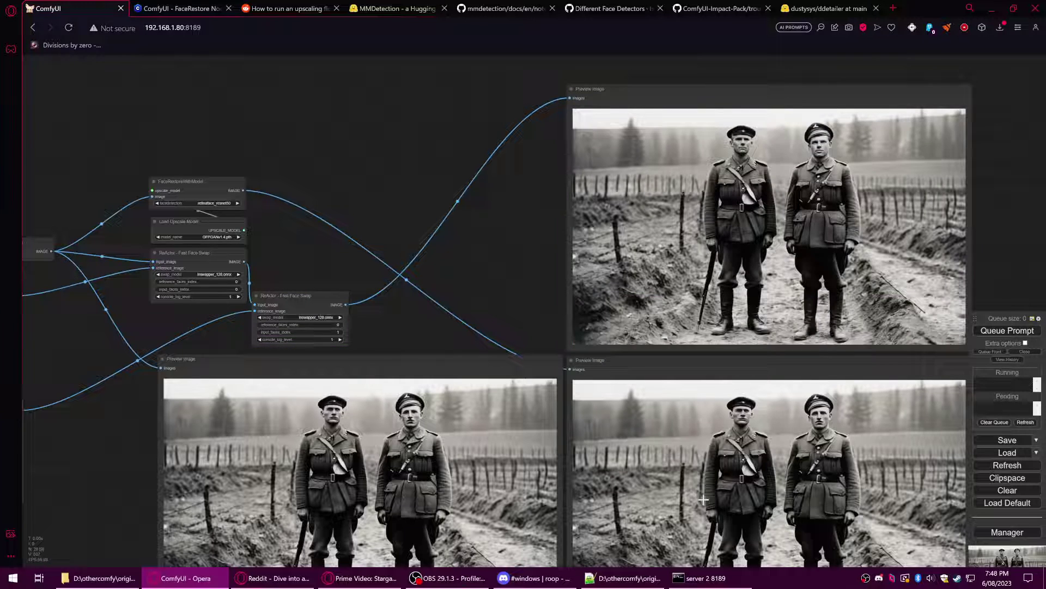
Pan around the graph to inspect the swapped-face soldier results in each preview.
{"action": "left_click_drag", "start_coordinate": [542, 271], "coordinate": [378, 305]}
{"action": "scroll", "coordinate": [576, 207], "scroll_direction": "up", "scroll_amount": 5}
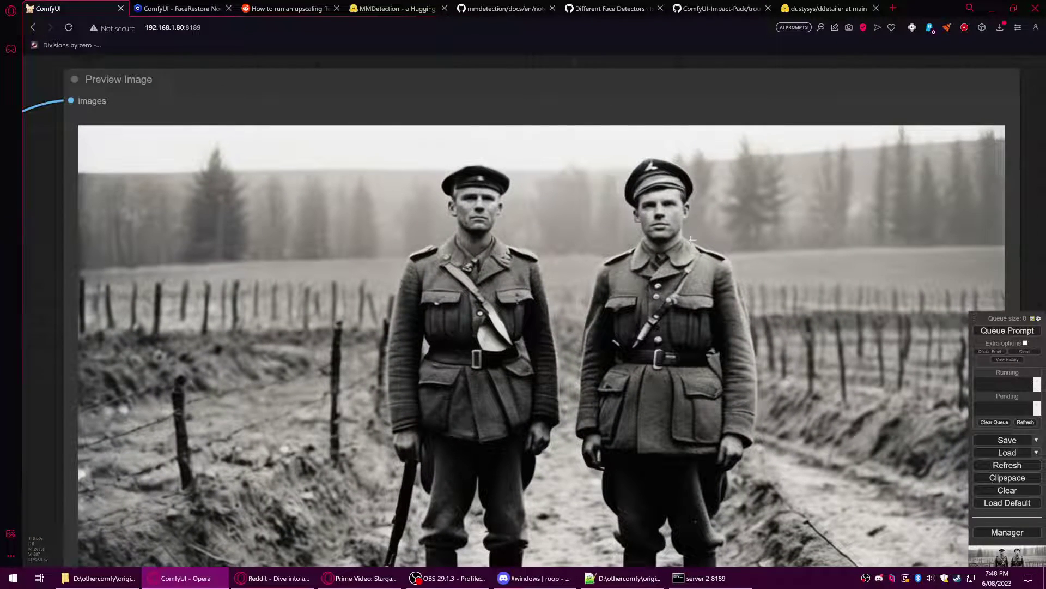
{"action": "scroll", "coordinate": [511, 250], "scroll_direction": "down", "scroll_amount": 6}
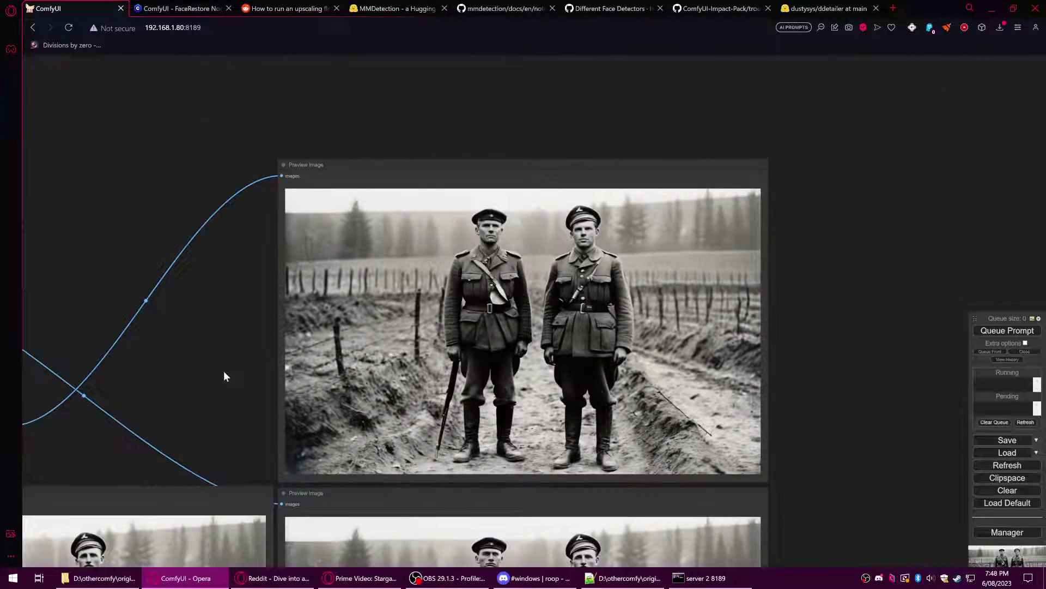
{"action": "left_click_drag", "start_coordinate": [227, 376], "coordinate": [488, 279]}
{"action": "left_click_drag", "start_coordinate": [332, 378], "coordinate": [371, 361]}
{"action": "left_click_drag", "start_coordinate": [269, 379], "coordinate": [472, 313]}
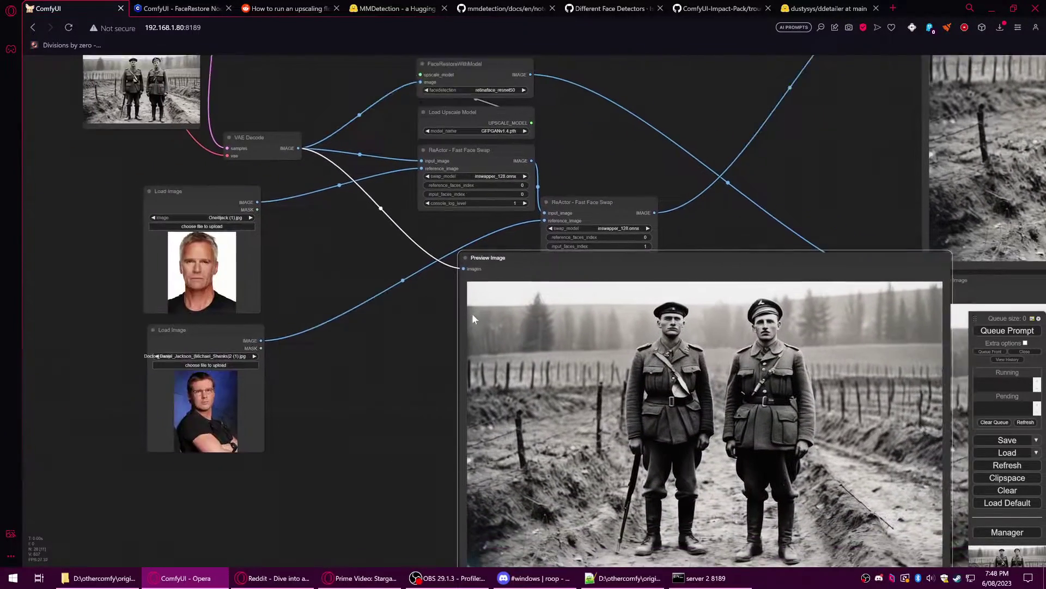
{"action": "left_click_drag", "start_coordinate": [193, 328], "coordinate": [258, 310]}
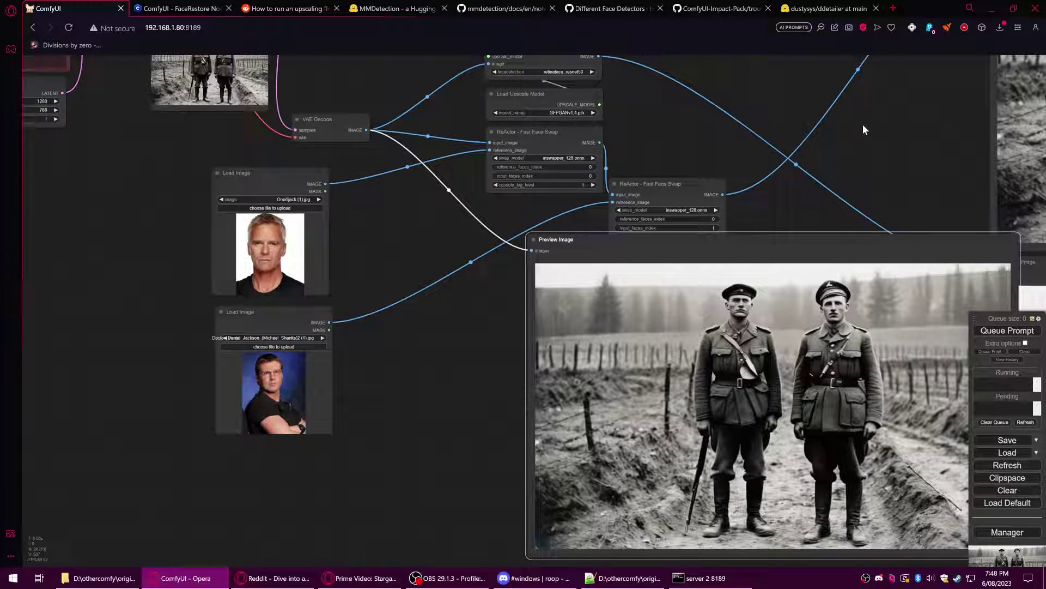
{"action": "left_click_drag", "start_coordinate": [851, 132], "coordinate": [382, 296]}
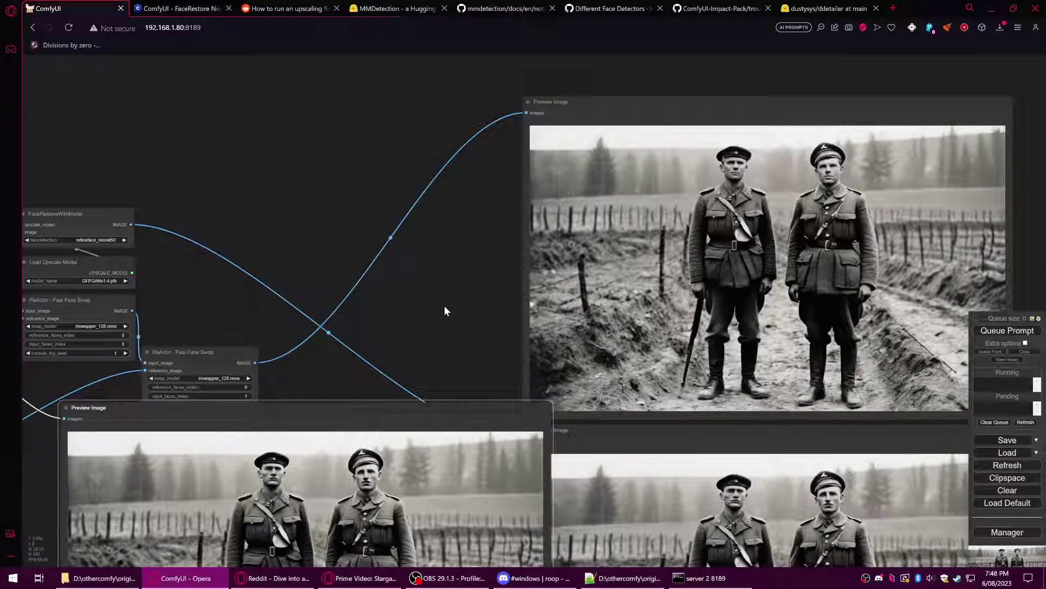
{"action": "left_click_drag", "start_coordinate": [444, 306], "coordinate": [799, 120]}
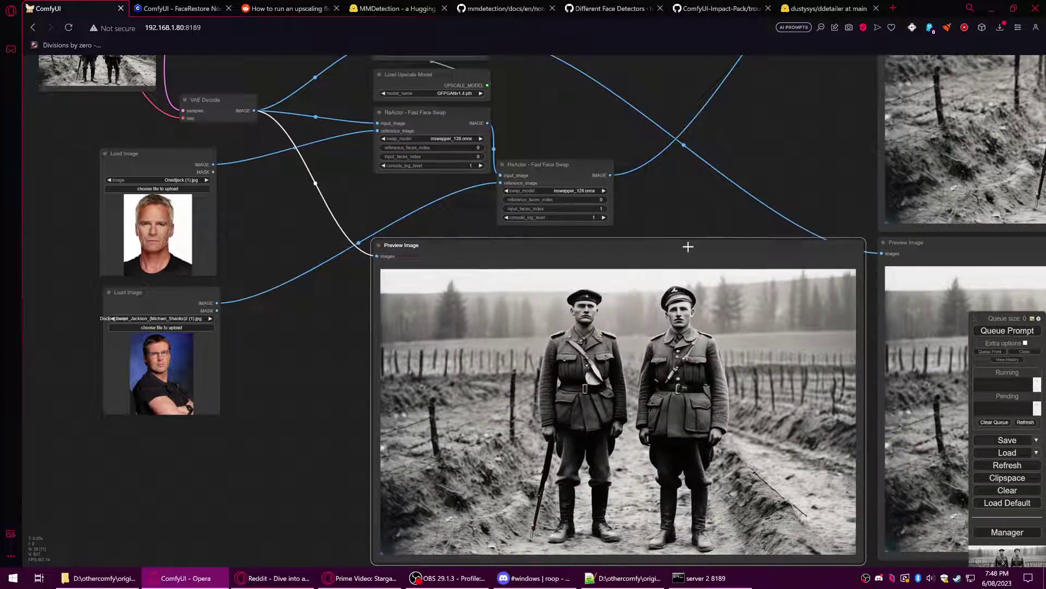
{"action": "left_click_drag", "start_coordinate": [867, 104], "coordinate": [633, 268]}
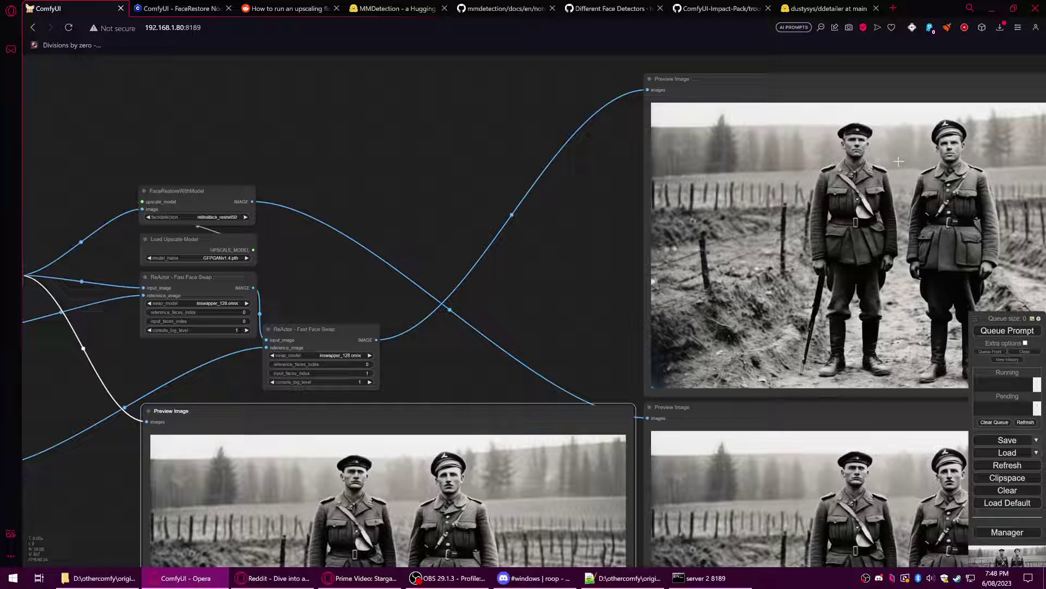
{"action": "left_click_drag", "start_coordinate": [642, 200], "coordinate": [547, 248]}
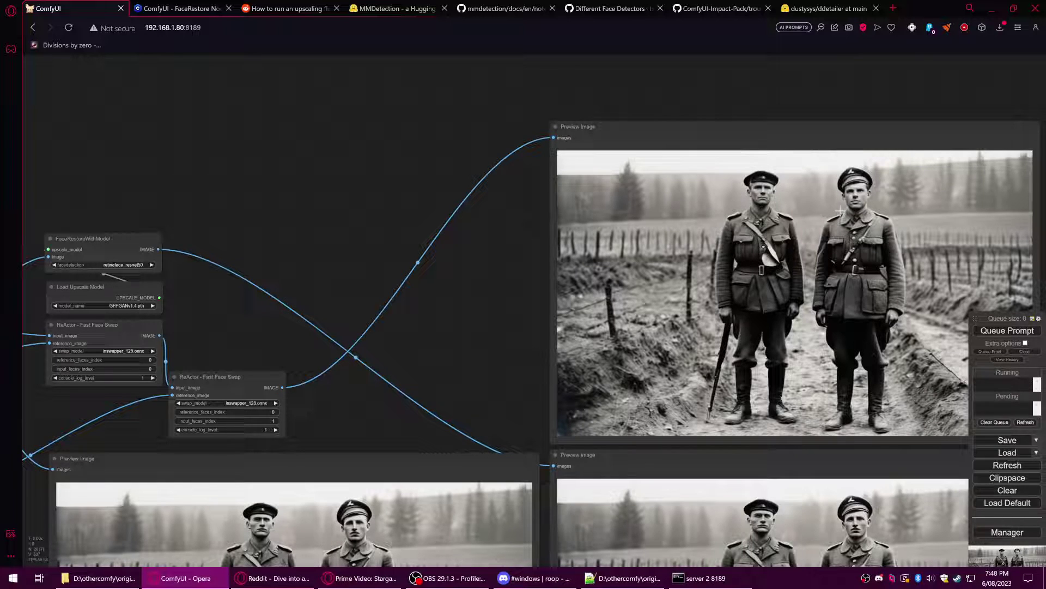
{"action": "scroll", "coordinate": [812, 207], "scroll_direction": "down", "scroll_amount": 1}
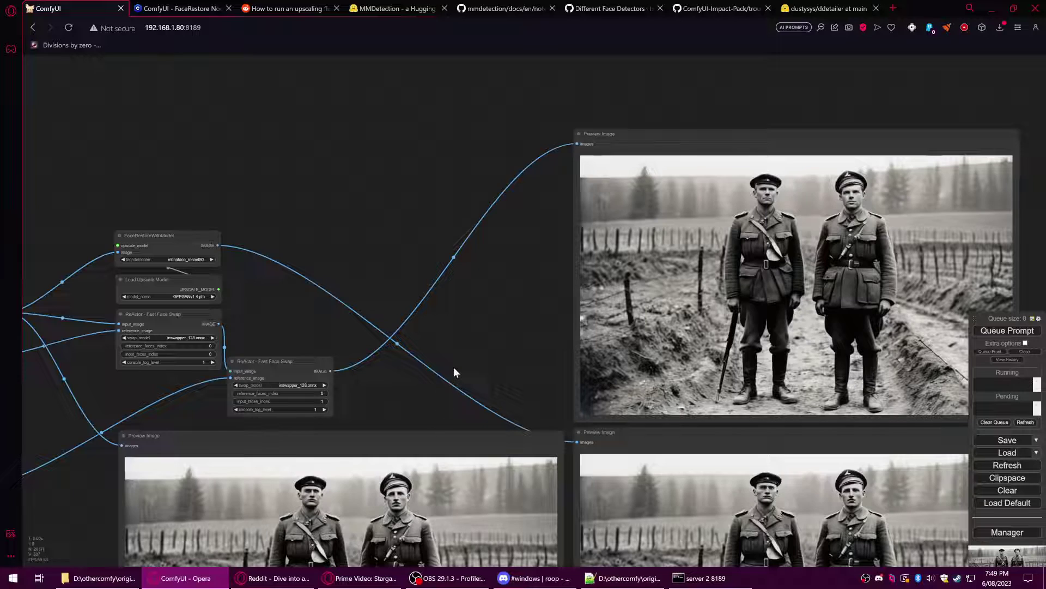
{"action": "left_click_drag", "start_coordinate": [470, 315], "coordinate": [516, 194]}
{"action": "scroll", "coordinate": [361, 380], "scroll_direction": "up", "scroll_amount": 5}
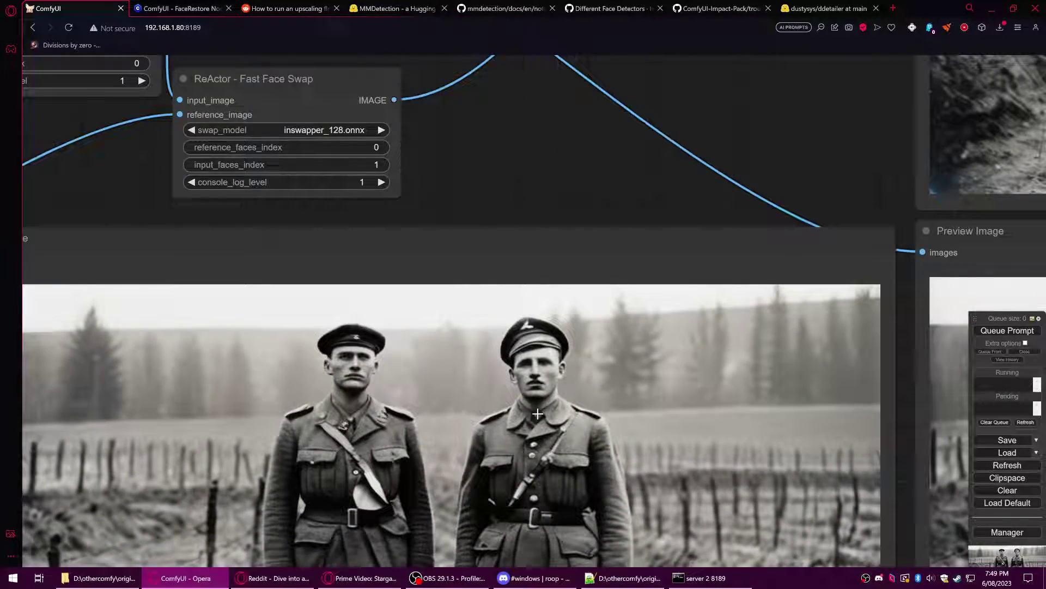
{"action": "scroll", "coordinate": [549, 374], "scroll_direction": "down", "scroll_amount": 6}
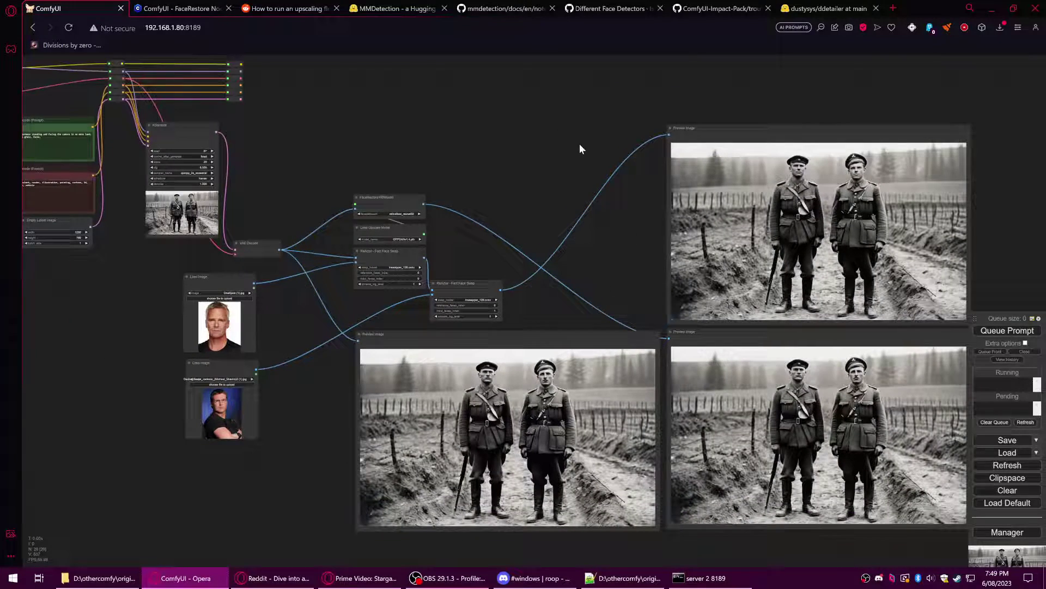
{"action": "left_click_drag", "start_coordinate": [615, 158], "coordinate": [627, 208]}
{"action": "left_click_drag", "start_coordinate": [679, 159], "coordinate": [684, 205]}
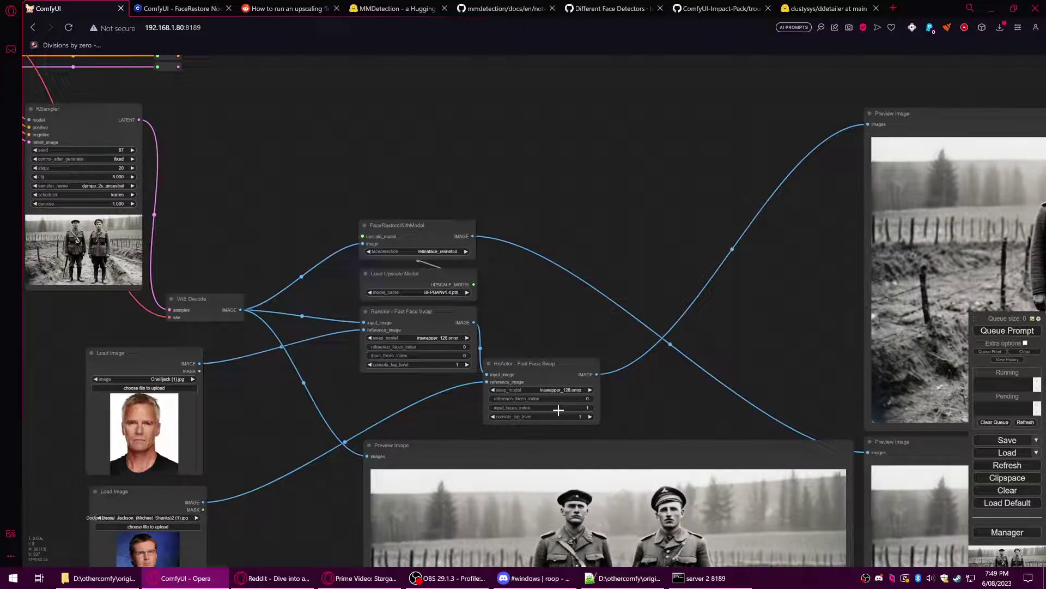
{"action": "scroll", "coordinate": [558, 410], "scroll_direction": "up", "scroll_amount": 4}
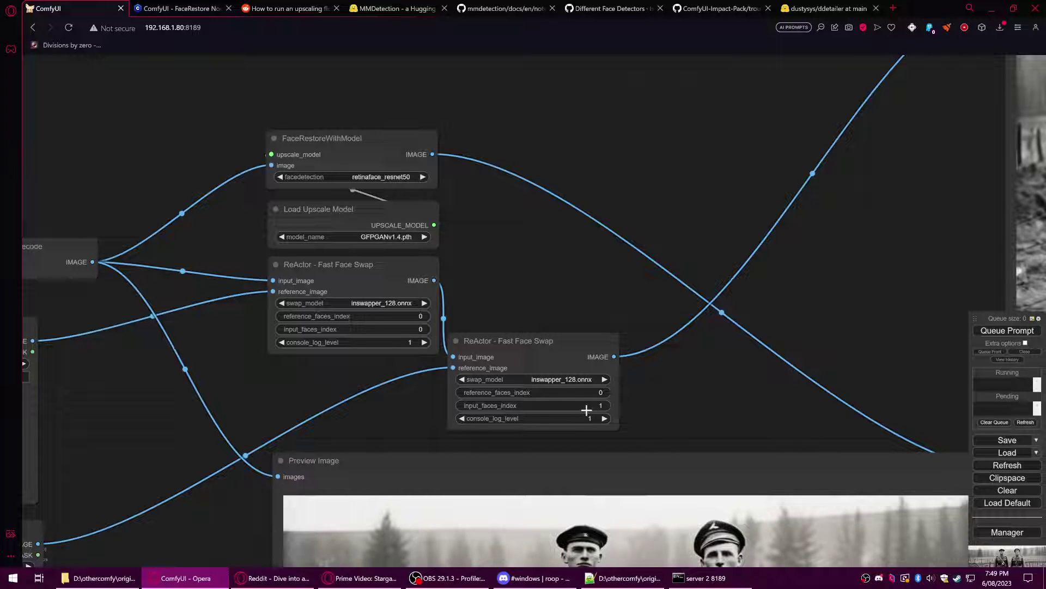
{"action": "scroll", "coordinate": [365, 406], "scroll_direction": "down", "scroll_amount": 4}
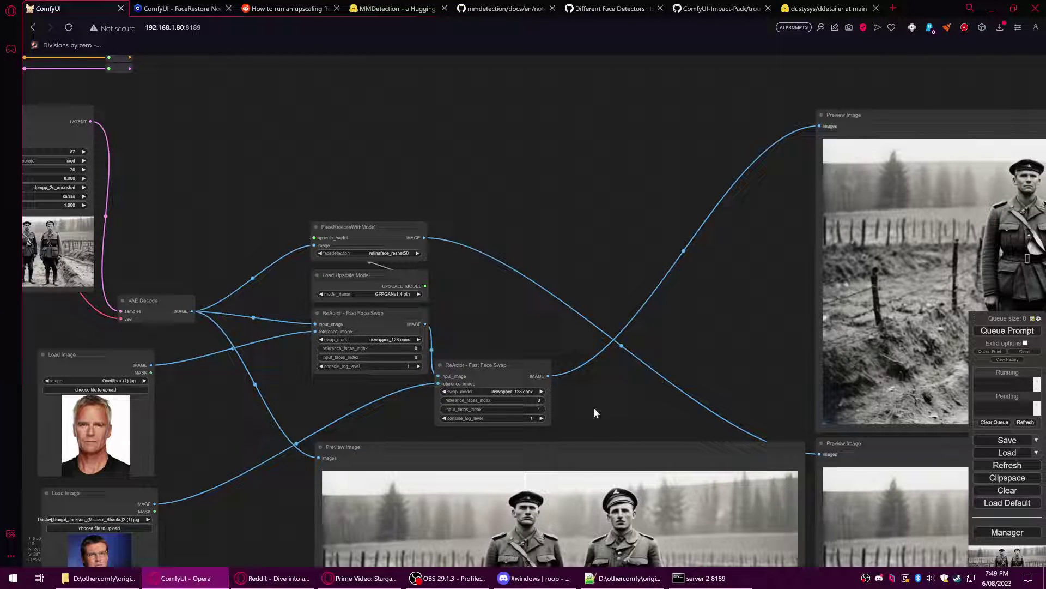
{"action": "scroll", "coordinate": [600, 229], "scroll_direction": "down", "scroll_amount": 4}
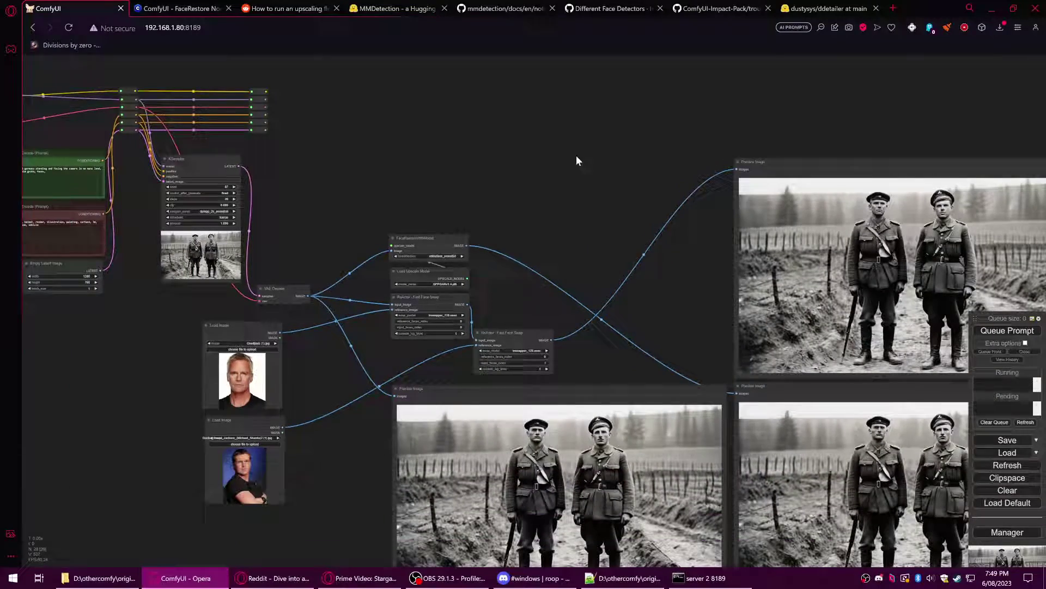
{"action": "left_click_drag", "start_coordinate": [623, 196], "coordinate": [508, 186]}
{"action": "left_click_drag", "start_coordinate": [572, 129], "coordinate": [758, 36]}
{"action": "scroll", "coordinate": [282, 402], "scroll_direction": "up", "scroll_amount": 6}
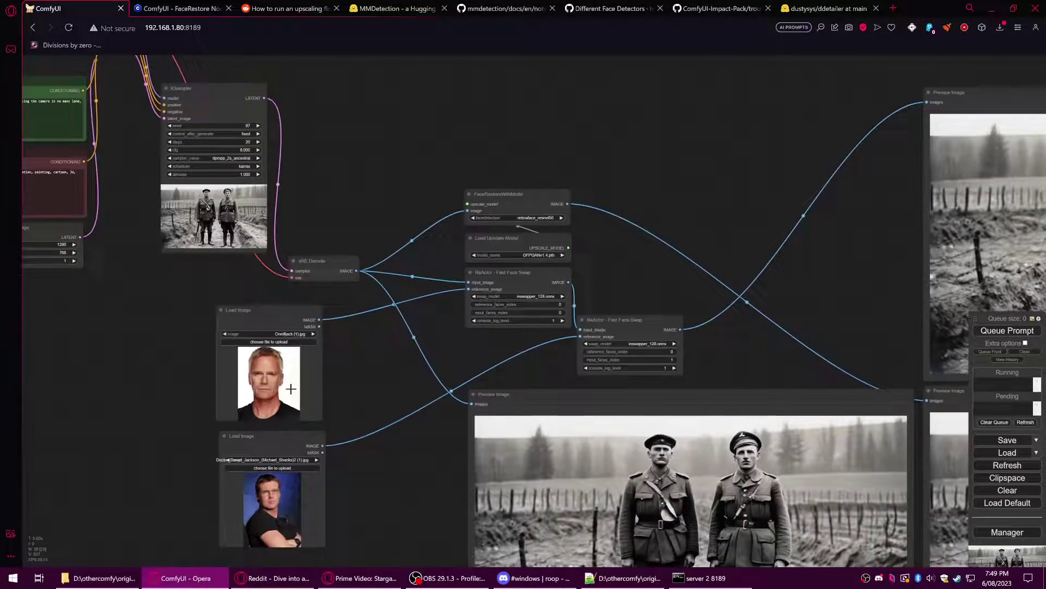
{"action": "mouse_move", "coordinate": [335, 290]}
{"action": "left_mouse_down"}
{"action": "mouse_move", "coordinate": [453, 323]}
{"action": "mouse_move", "coordinate": [720, 321]}
{"action": "mouse_move", "coordinate": [720, 306]}
{"action": "mouse_move", "coordinate": [327, 290]}
{"action": "left_mouse_up"}
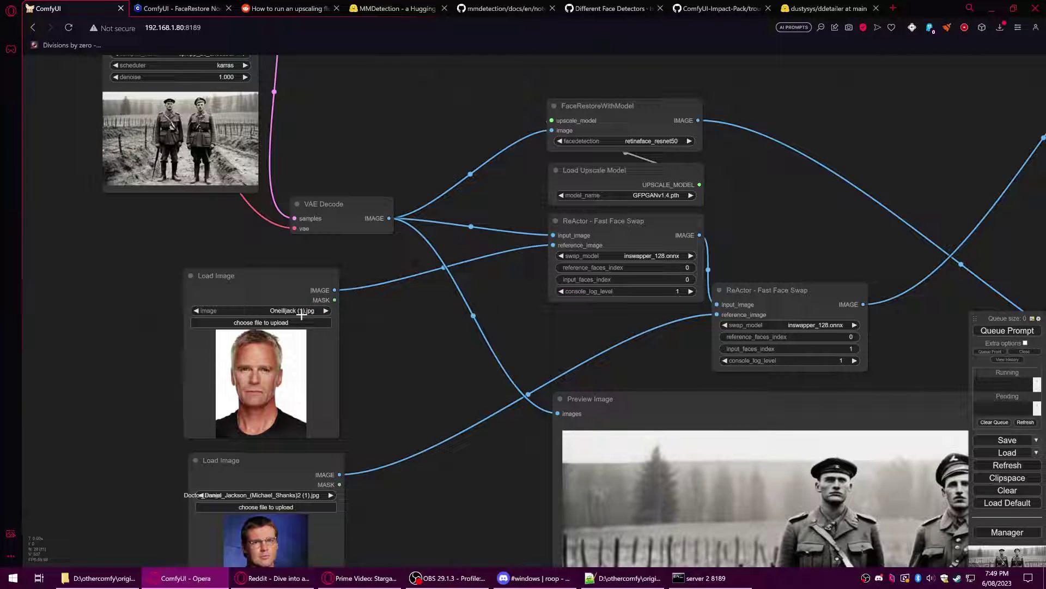
{"action": "left_click", "coordinate": [279, 288]}
{"action": "left_click", "coordinate": [785, 298]}
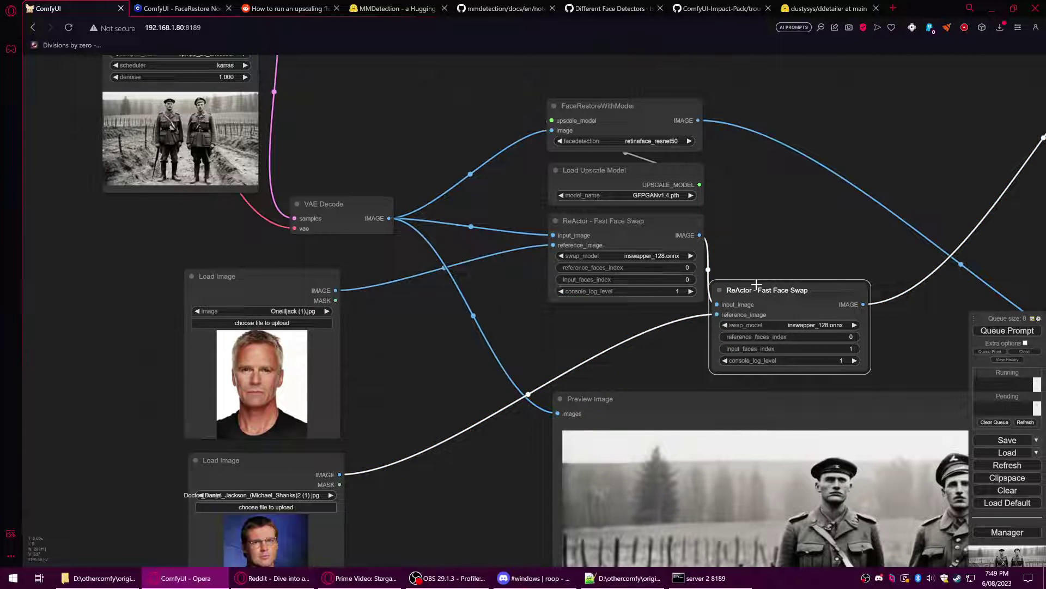
{"action": "scroll", "coordinate": [866, 228], "scroll_direction": "down", "scroll_amount": 10}
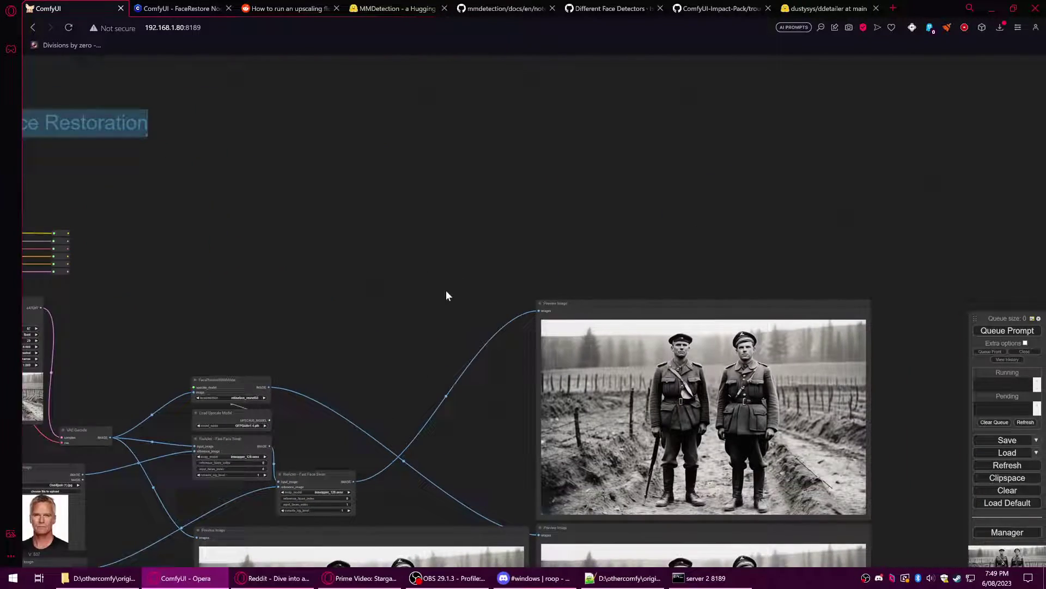
{"action": "left_click_drag", "start_coordinate": [533, 229], "coordinate": [567, 293]}
{"action": "scroll", "coordinate": [566, 293], "scroll_direction": "down", "scroll_amount": 1}
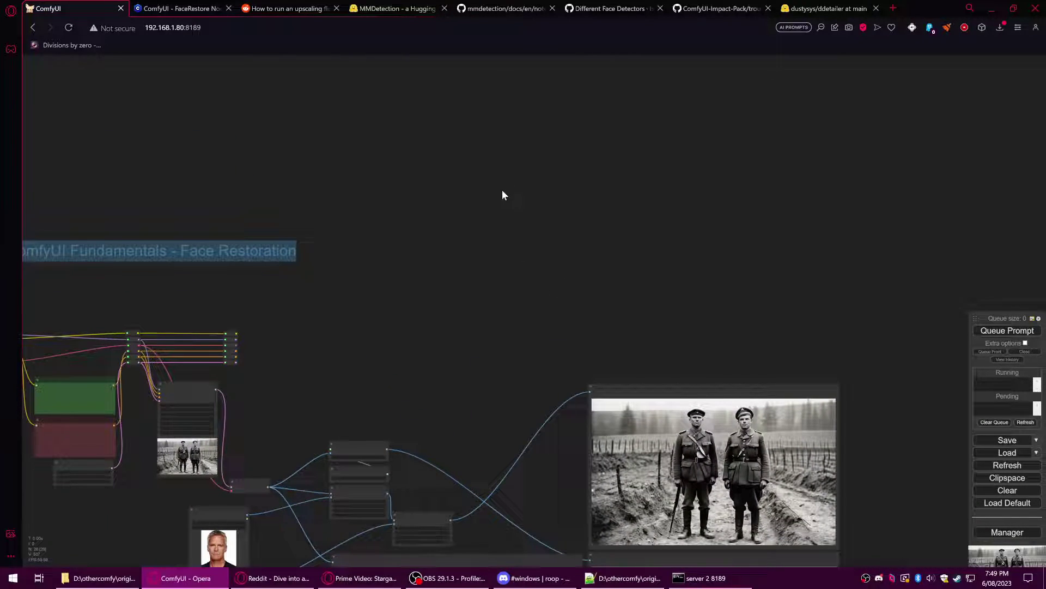
Browse the ImpactPack node categories and add FaceDetailer from ImpactPack > Simple to the canvas.
{"action": "right_click", "coordinate": [524, 166]}
{"action": "left_click", "coordinate": [542, 168]}
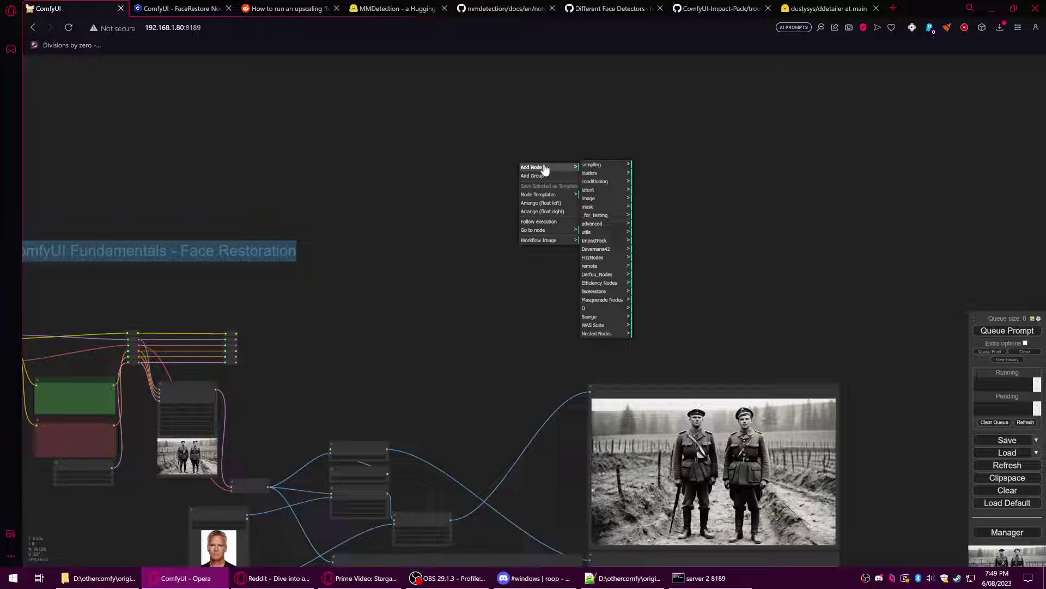
{"action": "left_click", "coordinate": [616, 242]}
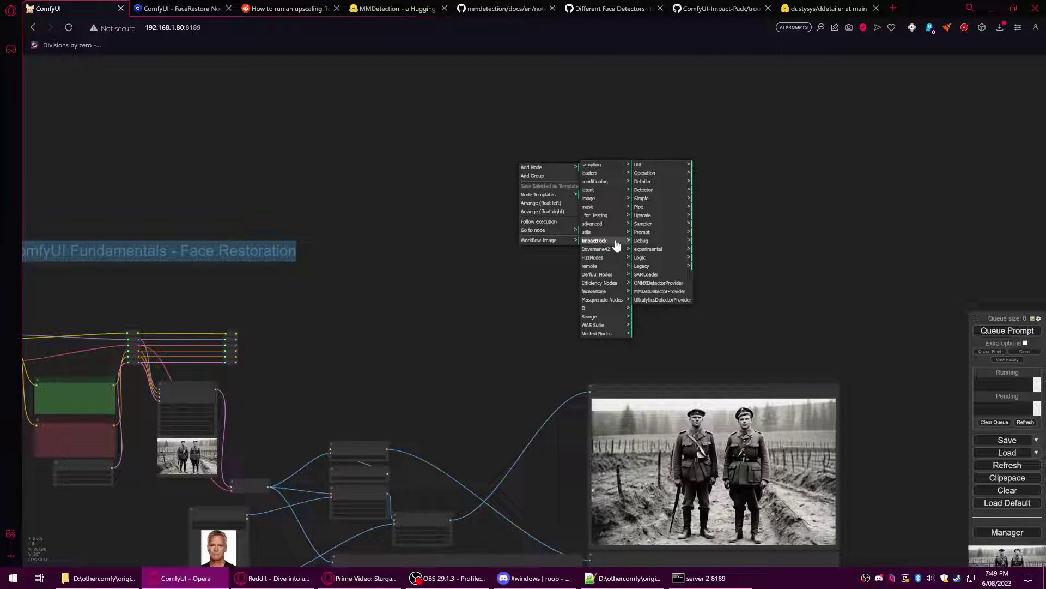
{"action": "left_click", "coordinate": [664, 191]}
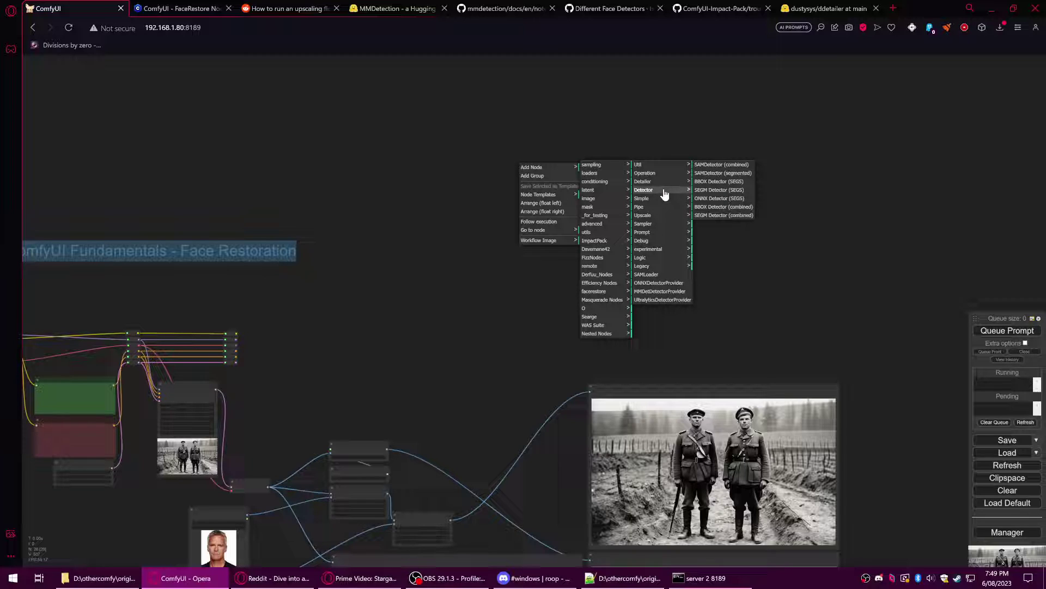
{"action": "left_click", "coordinate": [658, 173]}
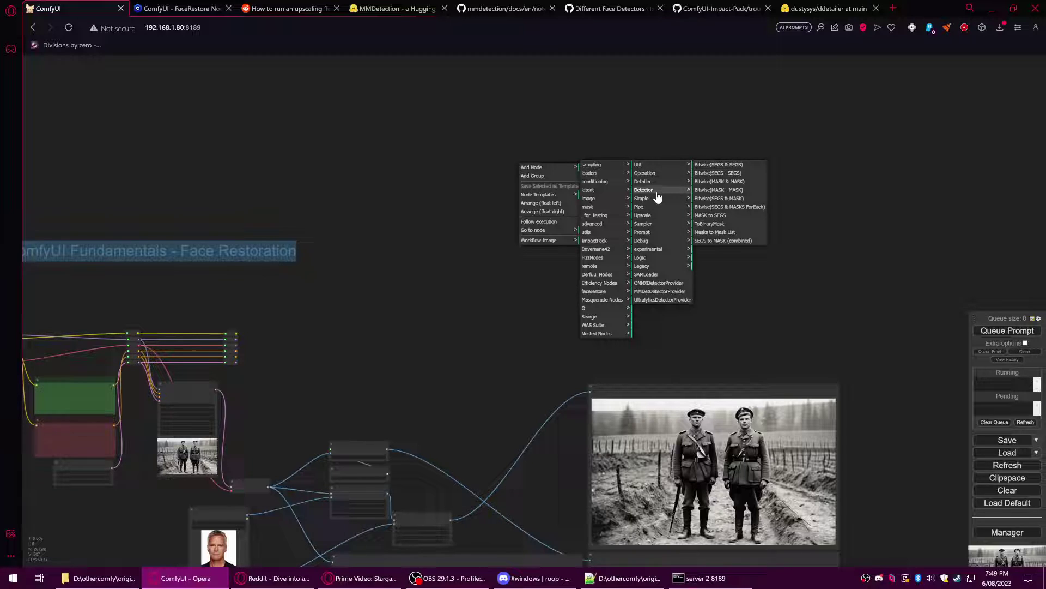
{"action": "left_click", "coordinate": [650, 208]}
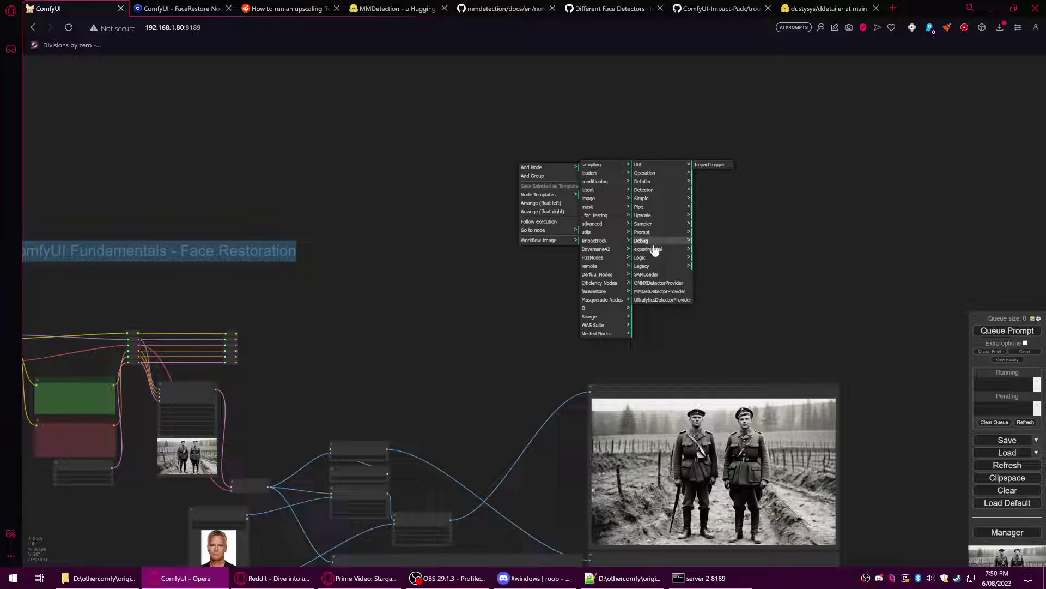
{"action": "left_click", "coordinate": [648, 266]}
{"action": "left_click", "coordinate": [654, 267]}
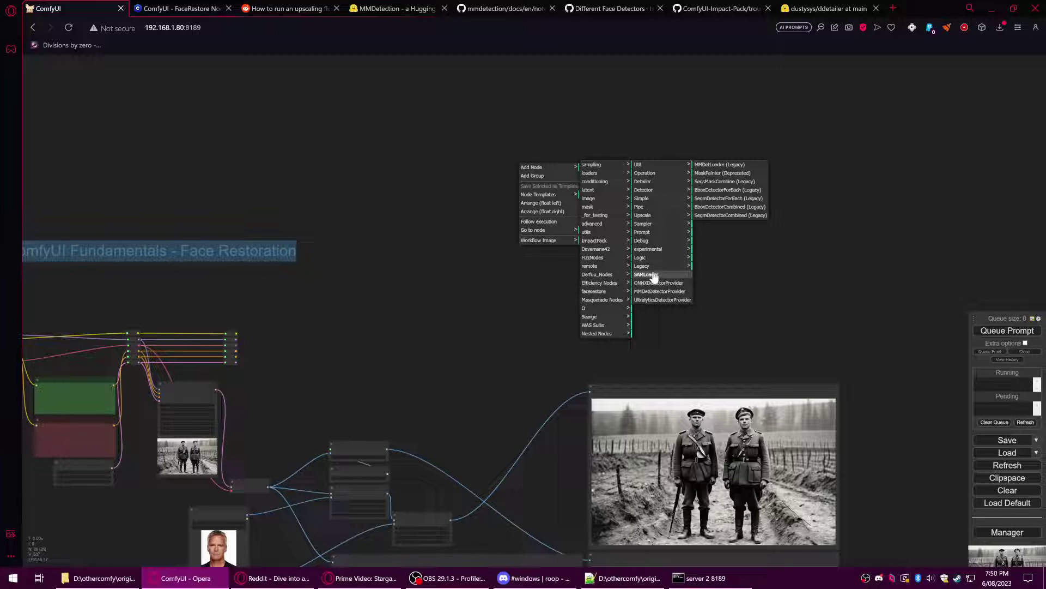
{"action": "left_click", "coordinate": [652, 258]}
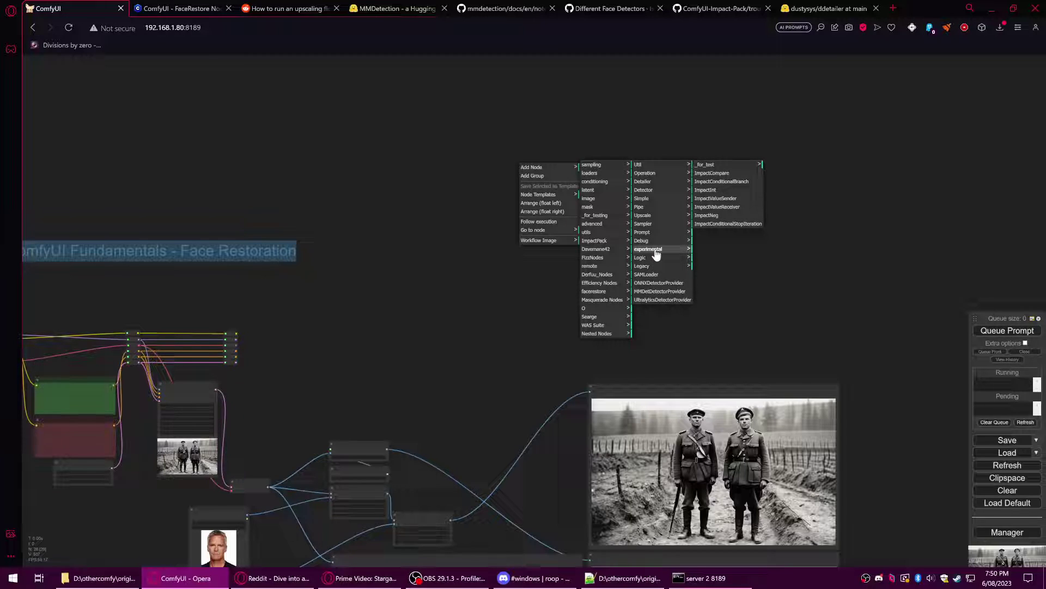
{"action": "left_click", "coordinate": [652, 249]}
{"action": "left_click", "coordinate": [652, 217]}
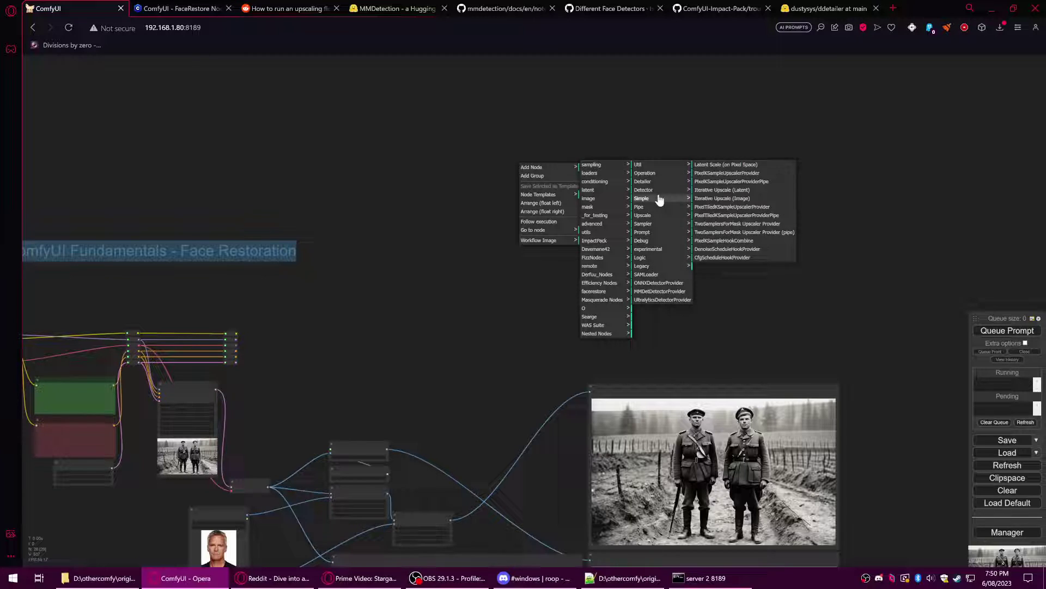
{"action": "left_click", "coordinate": [657, 181]}
{"action": "left_click", "coordinate": [654, 199]}
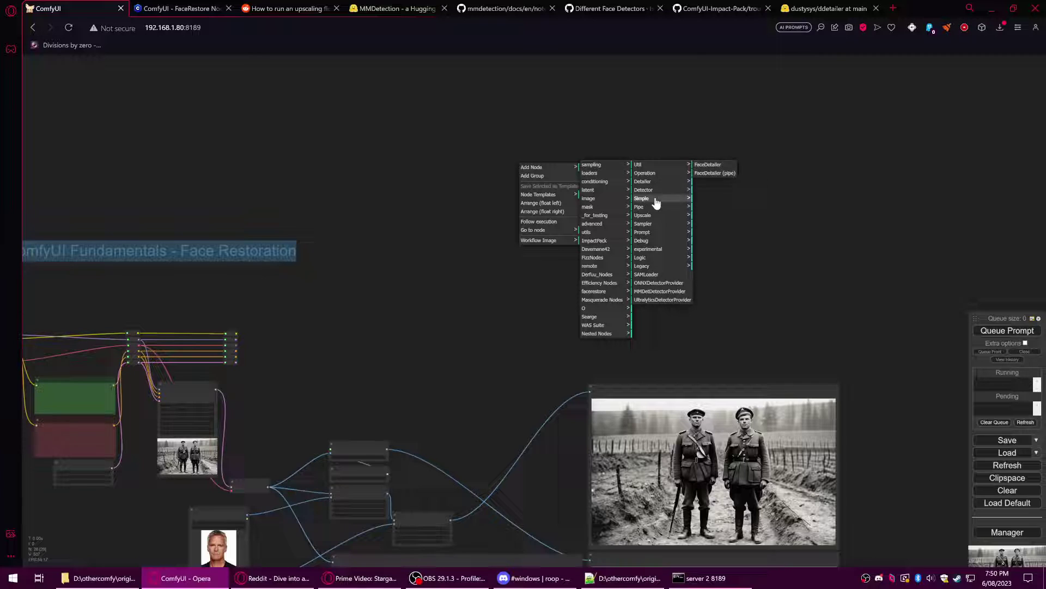
{"action": "left_click", "coordinate": [709, 165]}
Move the FaceDetailer node next to the generation graph.
{"action": "scroll", "coordinate": [565, 201], "scroll_direction": "up", "scroll_amount": 4}
{"action": "left_click_drag", "start_coordinate": [551, 168], "coordinate": [354, 291]}
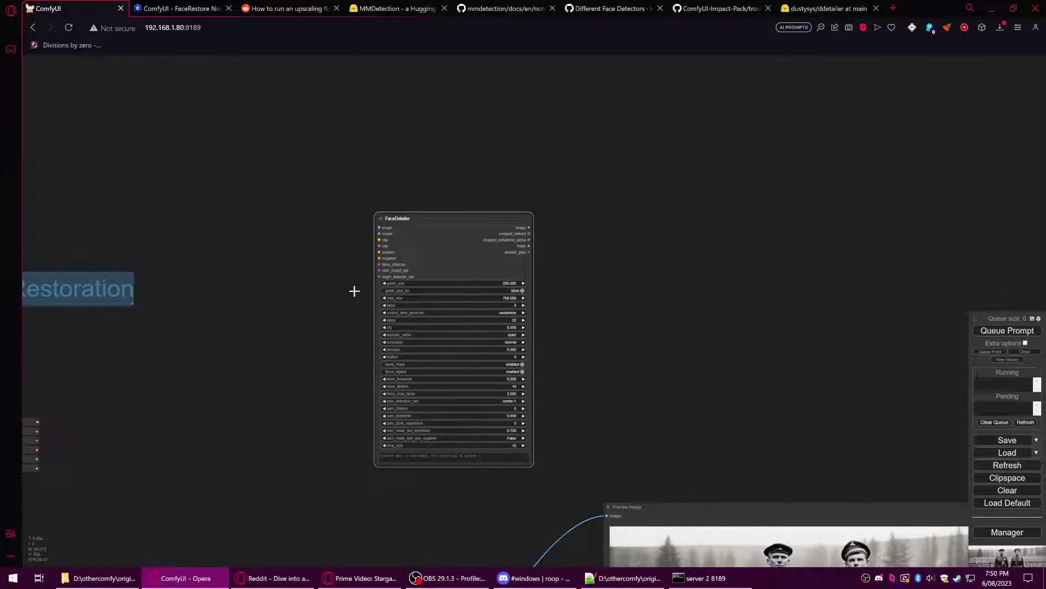
{"action": "left_click_drag", "start_coordinate": [252, 238], "coordinate": [584, 76]}
{"action": "left_click_drag", "start_coordinate": [639, 143], "coordinate": [557, 176]}
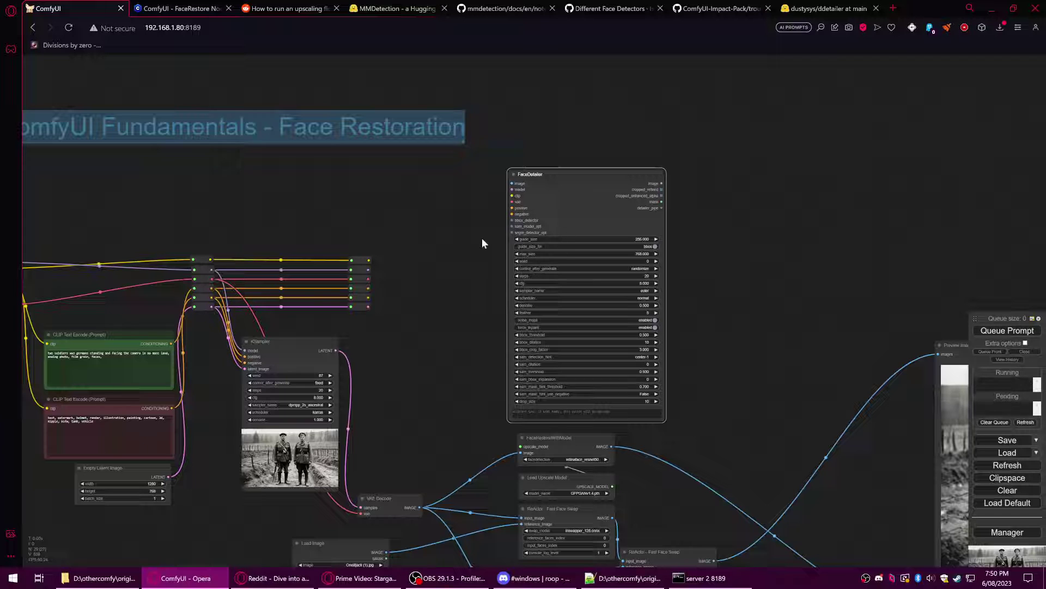
{"action": "left_click_drag", "start_coordinate": [445, 278], "coordinate": [534, 250]}
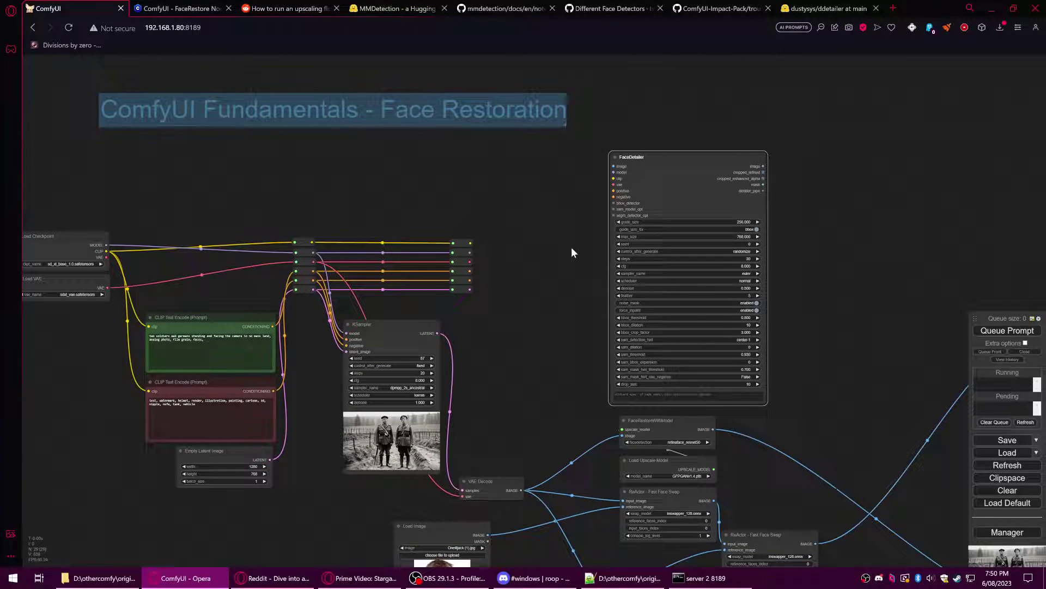
Drag a link from segm_detector_opt to list the MMDet and Ultralytics detector providers.
{"action": "left_click_drag", "start_coordinate": [613, 204], "coordinate": [586, 201]}
{"action": "scroll", "coordinate": [599, 196], "scroll_direction": "up", "scroll_amount": 6}
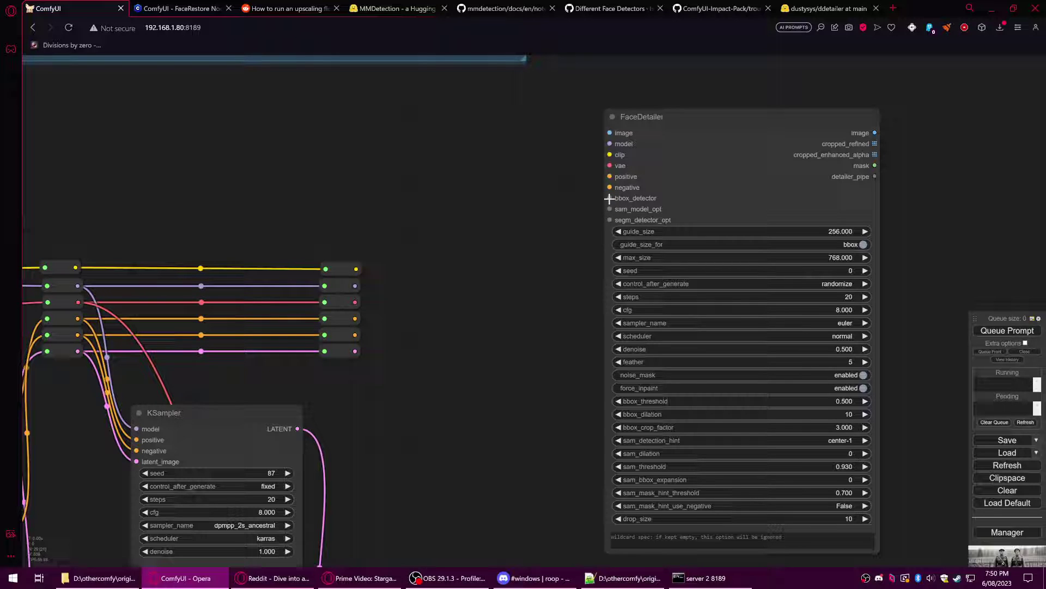
{"action": "left_click_drag", "start_coordinate": [607, 221], "coordinate": [505, 301]}
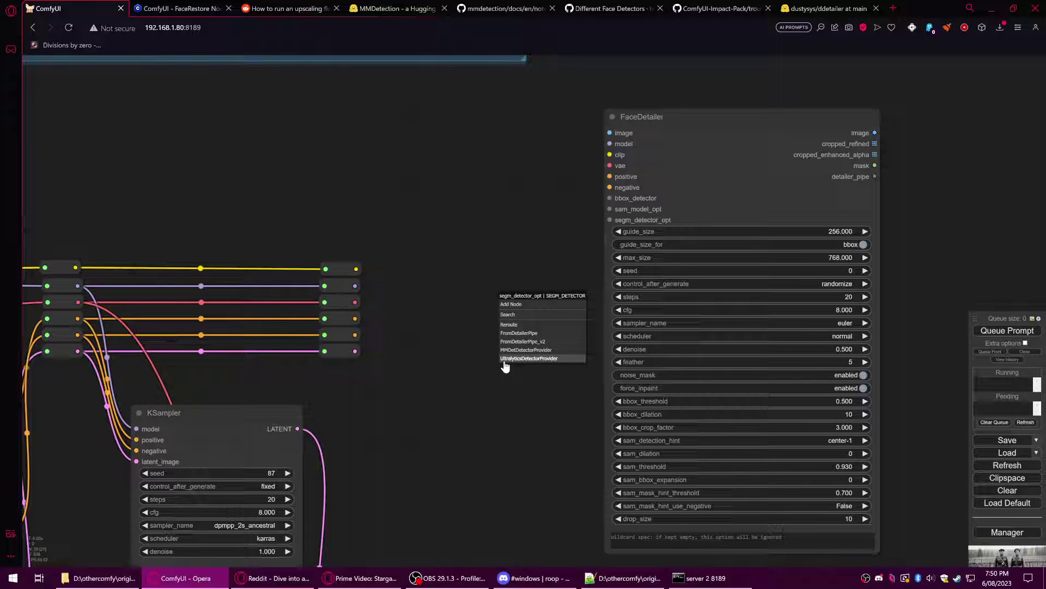
Add an UltralyticsDetectorProvider (bbox/face_yolov8m.pt) feeding both segm_detector_opt and bbox_detector.
{"action": "left_click", "coordinate": [537, 360]}
{"action": "left_click_drag", "start_coordinate": [572, 304], "coordinate": [434, 155]}
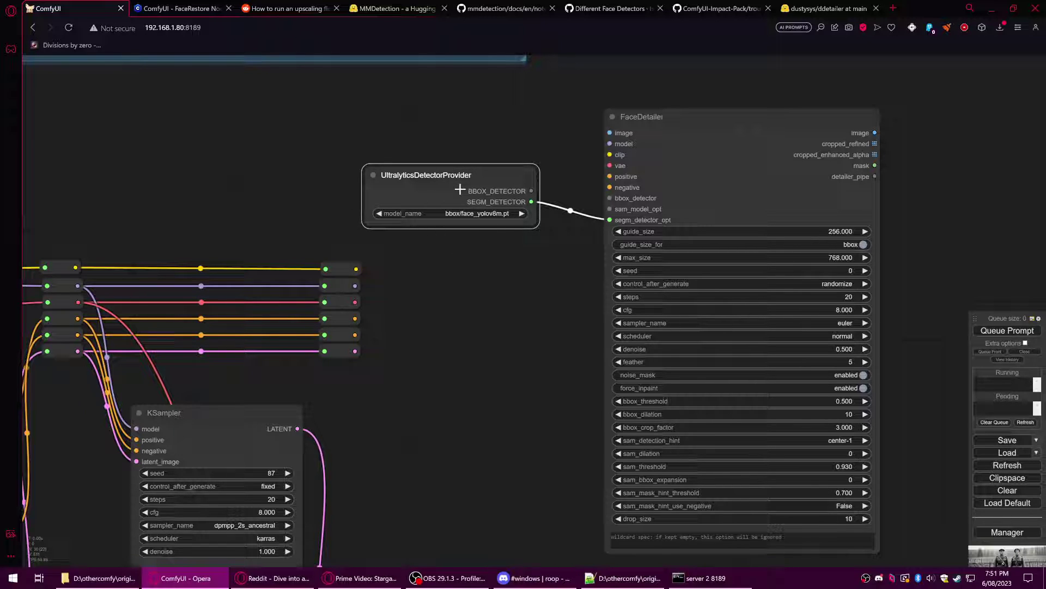
{"action": "left_click_drag", "start_coordinate": [460, 189], "coordinate": [463, 205]}
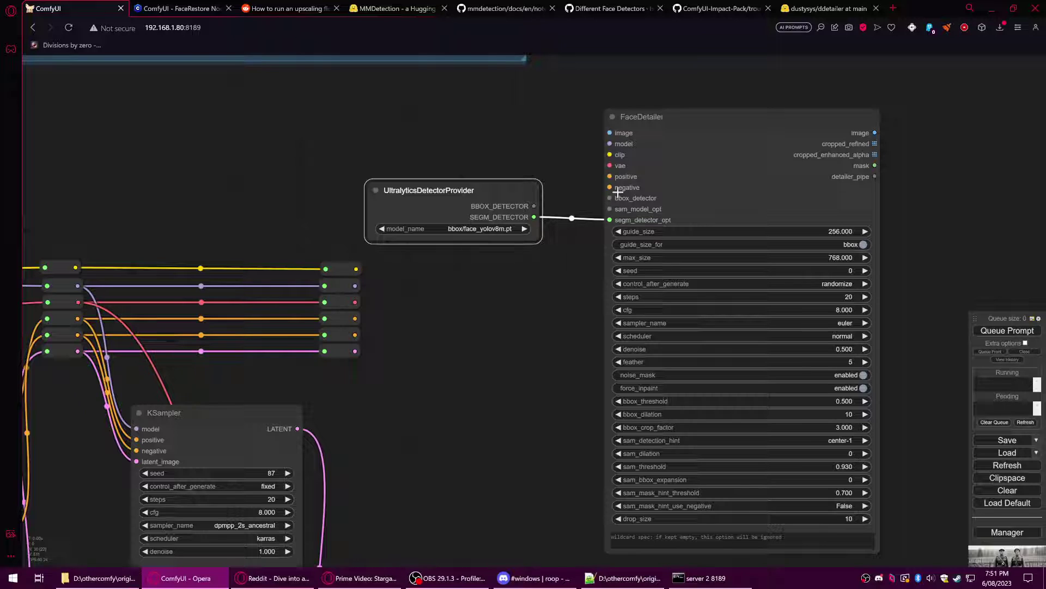
{"action": "left_click_drag", "start_coordinate": [514, 195], "coordinate": [483, 145]}
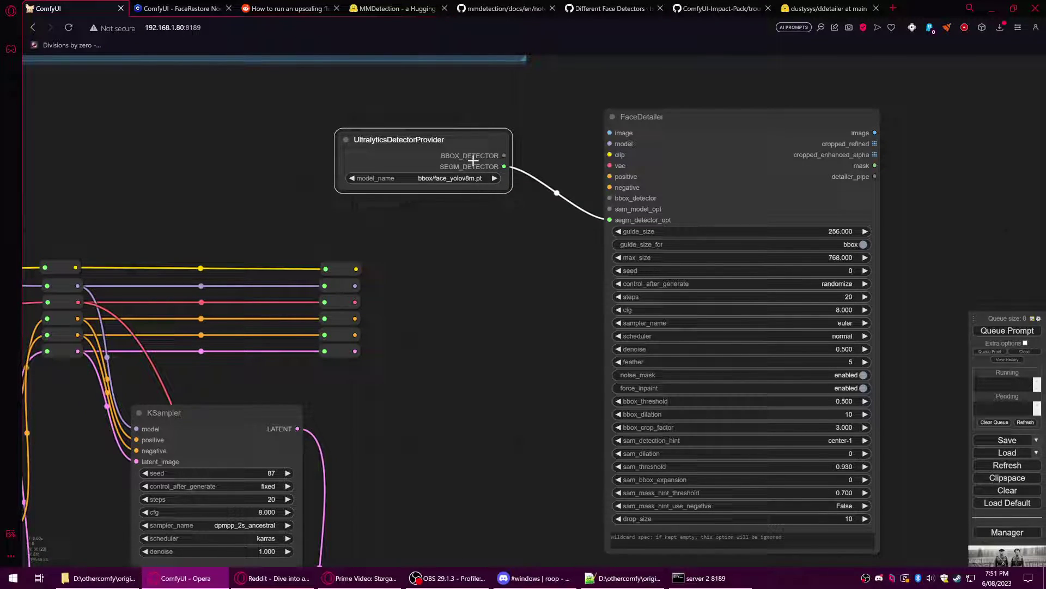
{"action": "left_click", "coordinate": [455, 179]}
{"action": "left_click", "coordinate": [446, 179]}
{"action": "left_click_drag", "start_coordinate": [502, 155], "coordinate": [609, 198]}
{"action": "left_click_drag", "start_coordinate": [490, 141], "coordinate": [448, 116]}
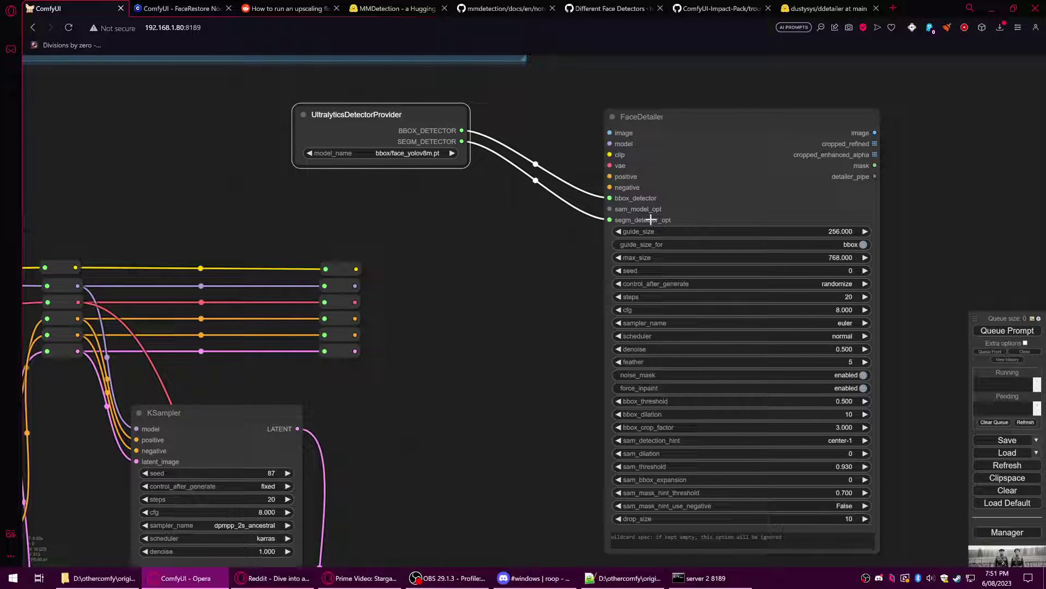
Add a SAMLoader (sam_vit_b_01ec64.pth) to sam_model_opt, placed under the detector.
{"action": "left_click_drag", "start_coordinate": [609, 208], "coordinate": [503, 210]}
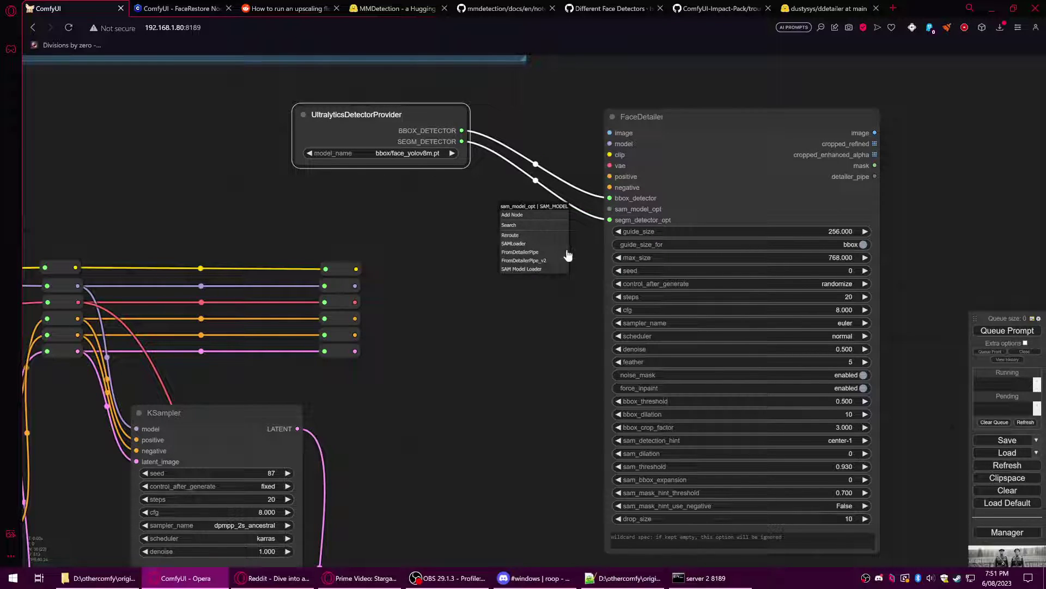
{"action": "left_click", "coordinate": [524, 270]}
{"action": "left_click", "coordinate": [512, 246]}
{"action": "left_click_drag", "start_coordinate": [603, 218], "coordinate": [396, 191]}
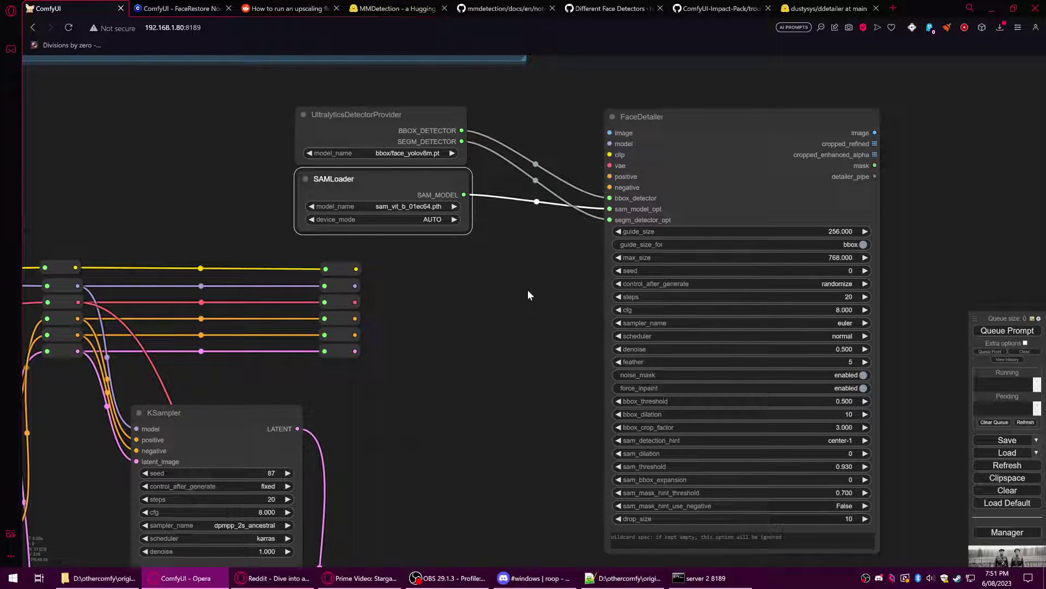
Link the positive prompt into FaceDetailer and move the detector and SAMLoader nodes left.
{"action": "scroll", "coordinate": [578, 169], "scroll_direction": "down", "scroll_amount": 2}
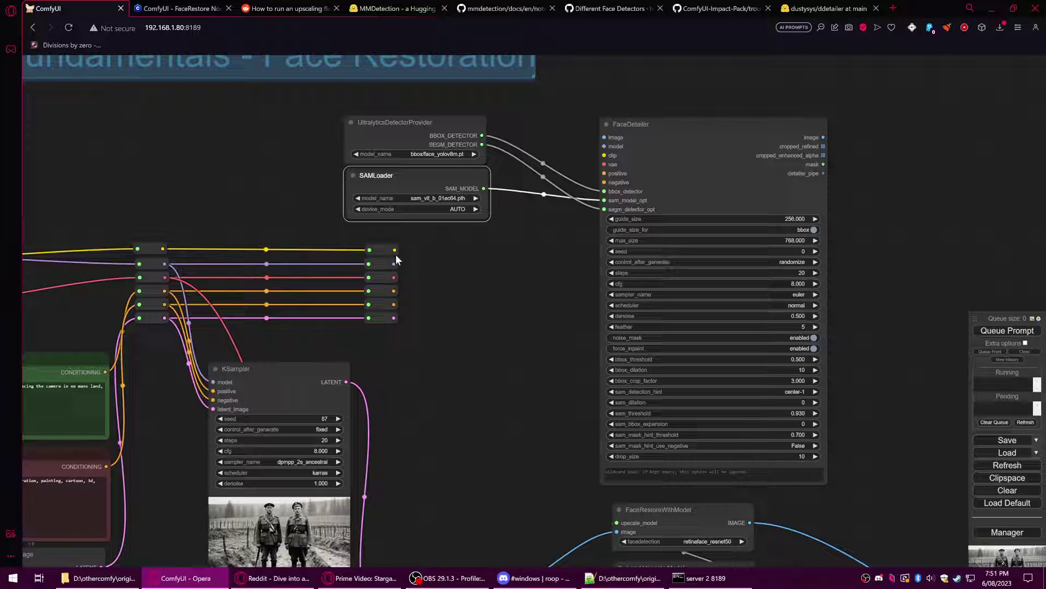
{"action": "left_click_drag", "start_coordinate": [681, 121], "coordinate": [659, 121]}
{"action": "left_click_drag", "start_coordinate": [396, 290], "coordinate": [581, 183]}
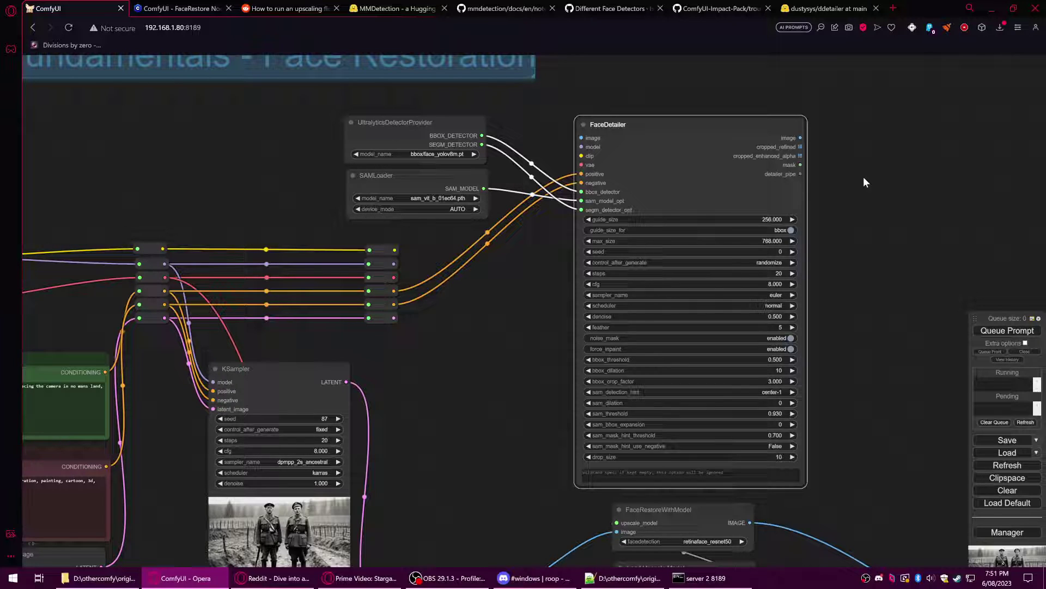
{"action": "left_click_drag", "start_coordinate": [800, 174], "coordinate": [898, 162]}
{"action": "left_click", "coordinate": [852, 195]}
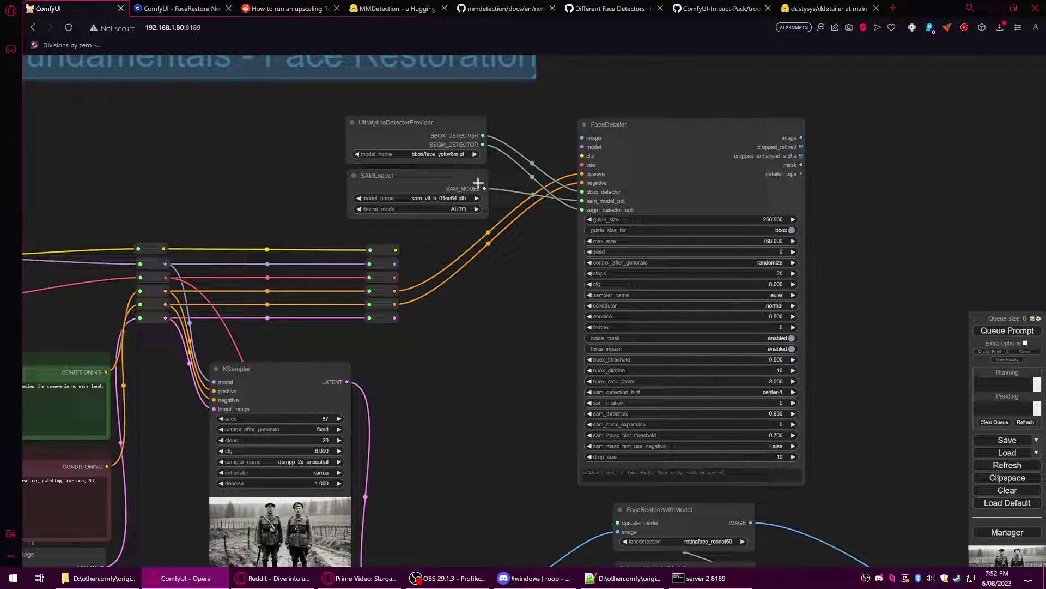
{"action": "left_click_drag", "start_coordinate": [479, 176], "coordinate": [397, 188]}
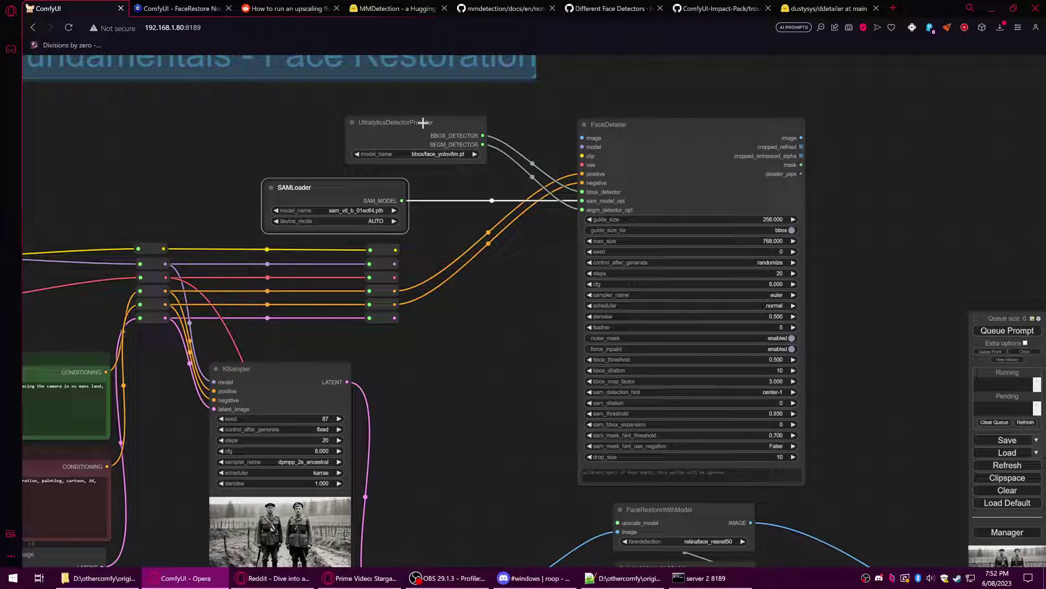
{"action": "left_click_drag", "start_coordinate": [411, 122], "coordinate": [319, 133]}
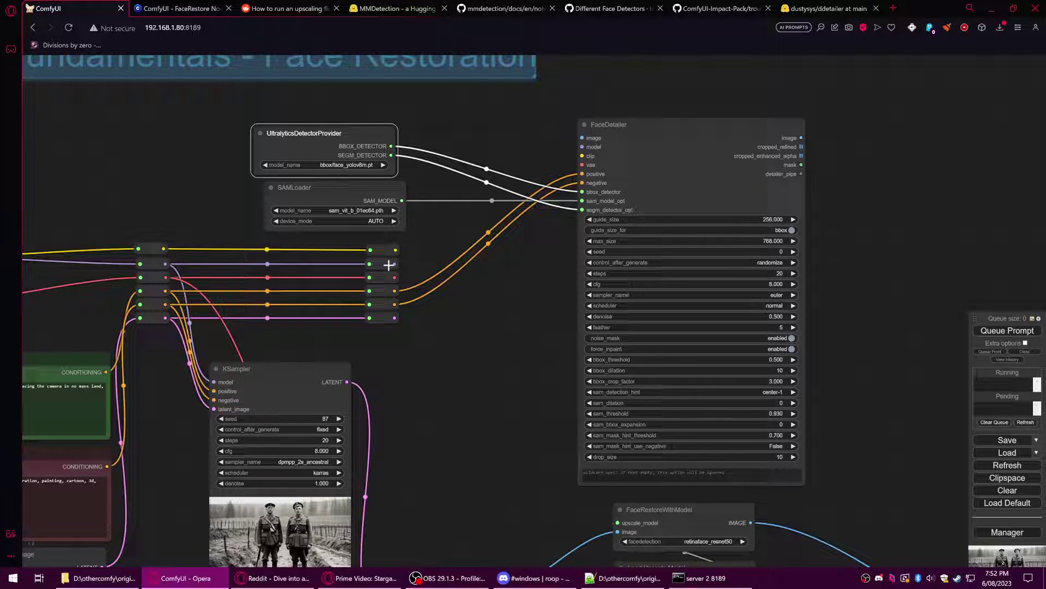
Connect the model, clip and vae reroutes and the VAE Decode image to FaceDetailer.
{"action": "left_click_drag", "start_coordinate": [395, 264], "coordinate": [582, 146]}
{"action": "left_click_drag", "start_coordinate": [396, 250], "coordinate": [582, 156]}
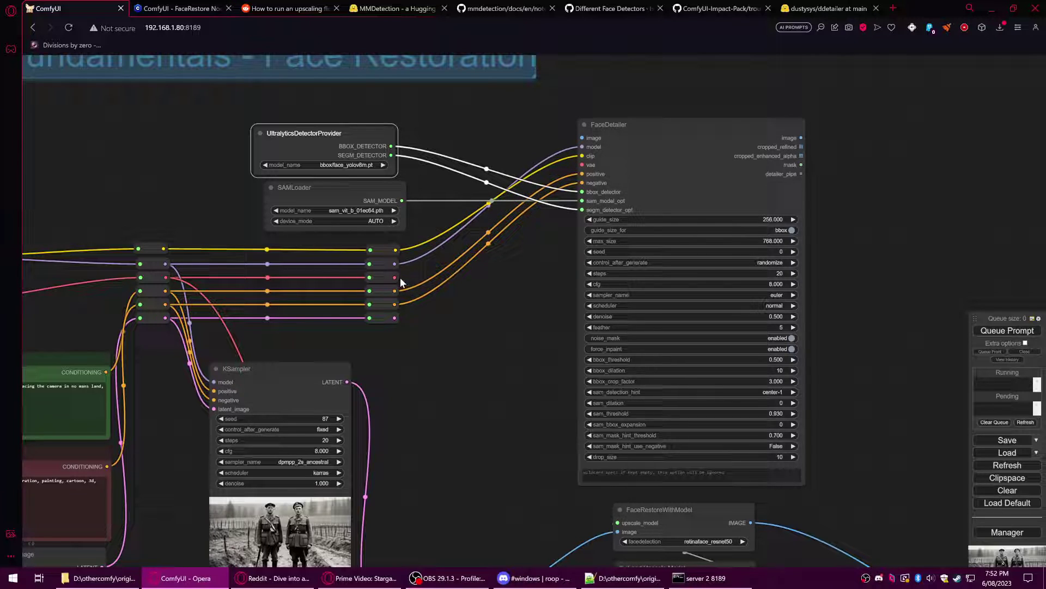
{"action": "left_click_drag", "start_coordinate": [394, 278], "coordinate": [582, 165]}
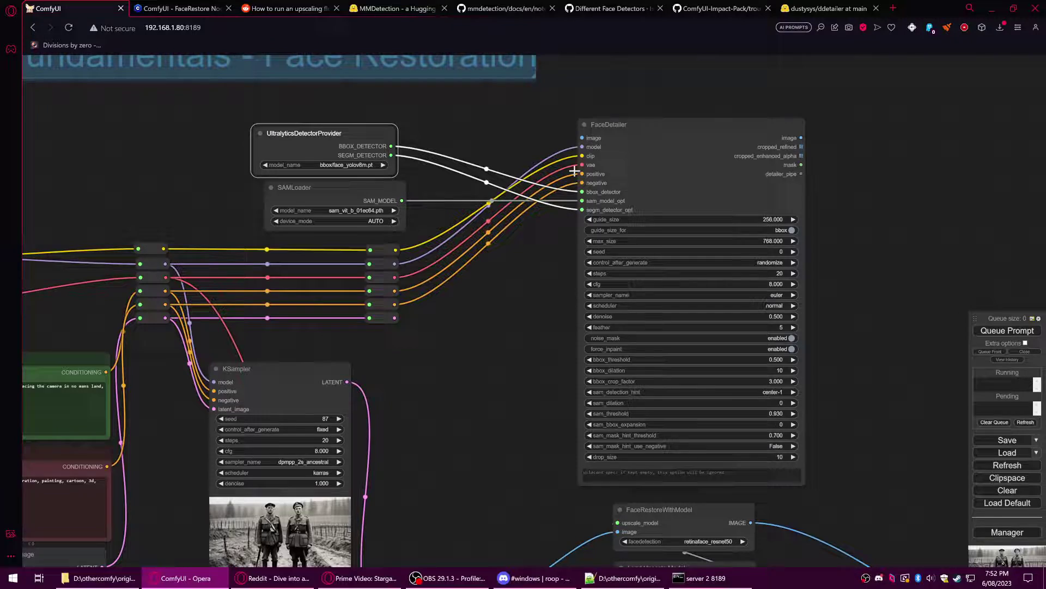
{"action": "scroll", "coordinate": [485, 374], "scroll_direction": "down", "scroll_amount": 2}
{"action": "left_click_drag", "start_coordinate": [515, 431], "coordinate": [601, 64]}
{"action": "scroll", "coordinate": [585, 129], "scroll_direction": "down", "scroll_amount": 2}
{"action": "left_click_drag", "start_coordinate": [587, 99], "coordinate": [487, 208]}
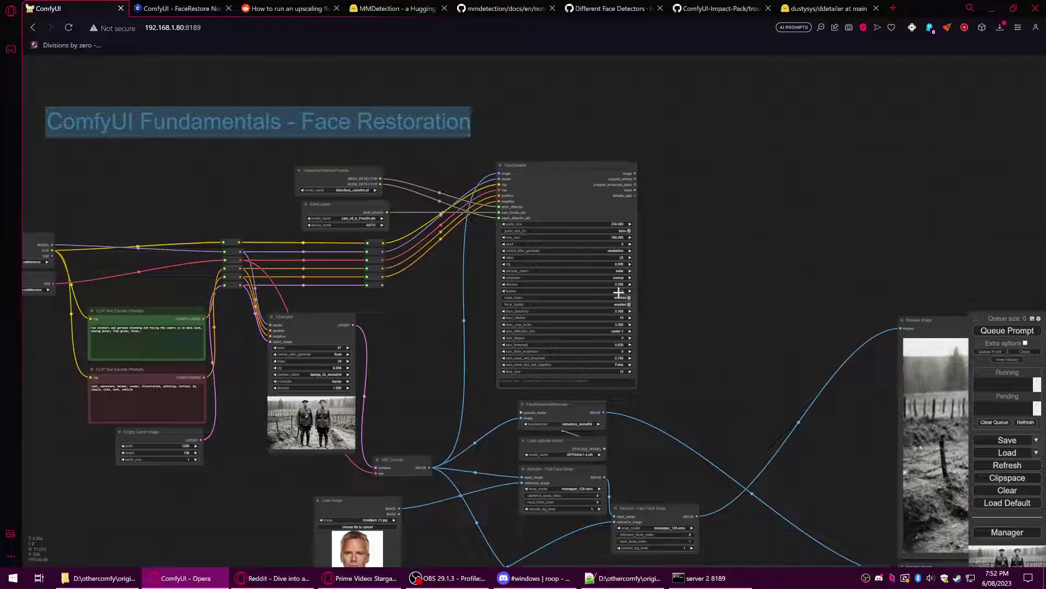
Clone a Preview Image node and feed it FaceDetailer's image output.
{"action": "scroll", "coordinate": [613, 332], "scroll_direction": "up", "scroll_amount": 2}
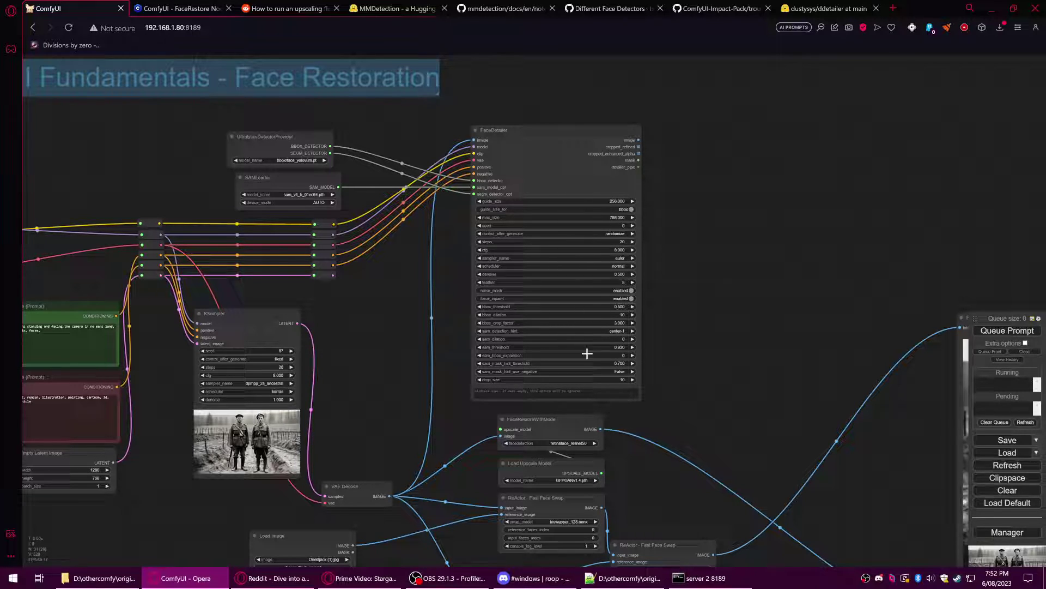
{"action": "left_click_drag", "start_coordinate": [587, 353], "coordinate": [794, 128]}
{"action": "left_click_drag", "start_coordinate": [671, 217], "coordinate": [458, 208]}
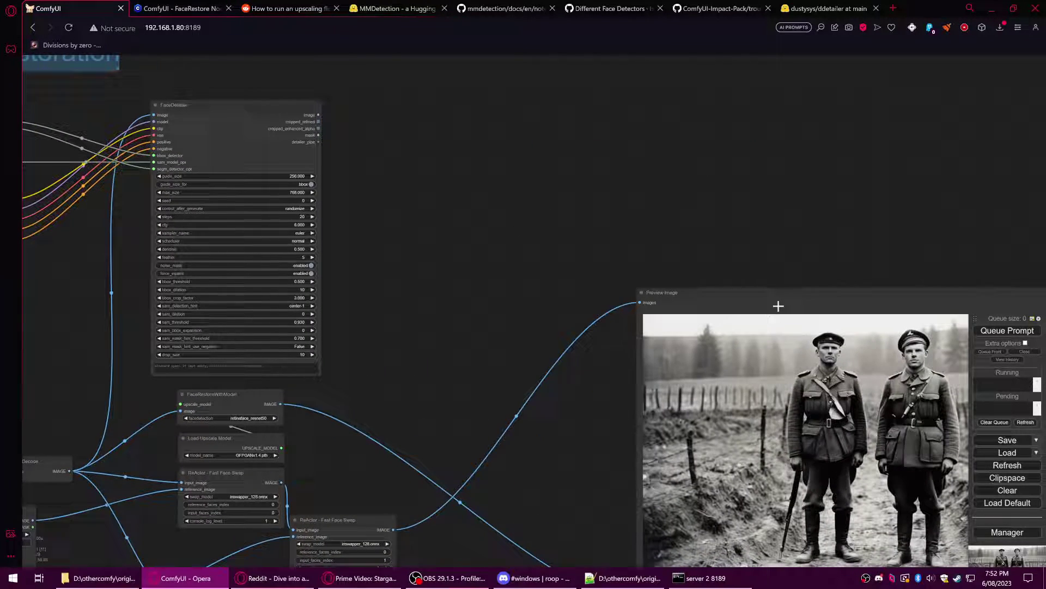
{"action": "right_click", "coordinate": [779, 306]}
{"action": "left_click", "coordinate": [797, 467]}
{"action": "scroll", "coordinate": [756, 461], "scroll_direction": "down", "scroll_amount": 4}
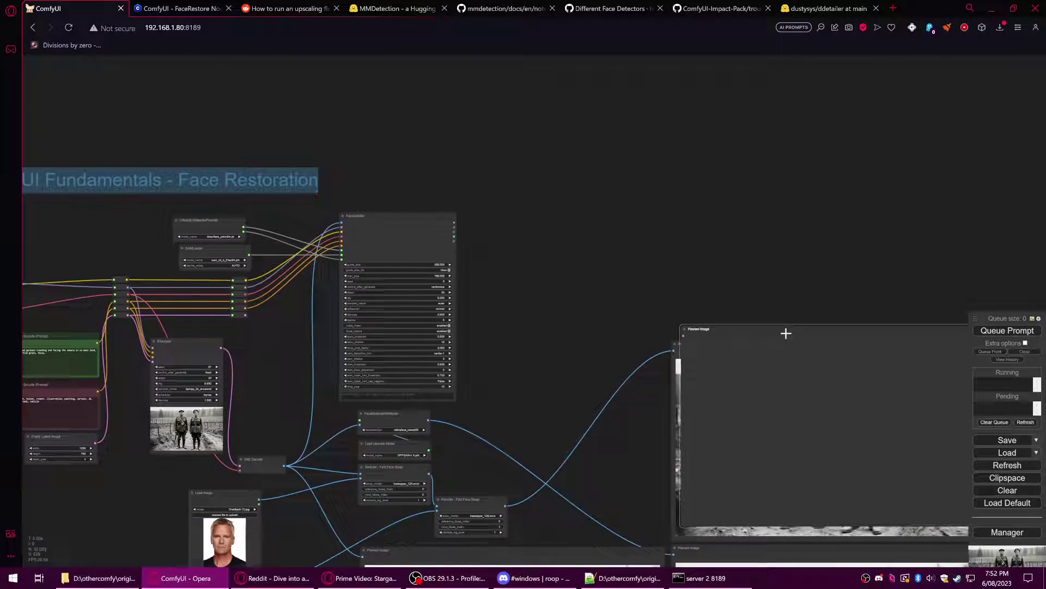
{"action": "left_click_drag", "start_coordinate": [786, 333], "coordinate": [776, 222]}
{"action": "scroll", "coordinate": [502, 217], "scroll_direction": "up", "scroll_amount": 4}
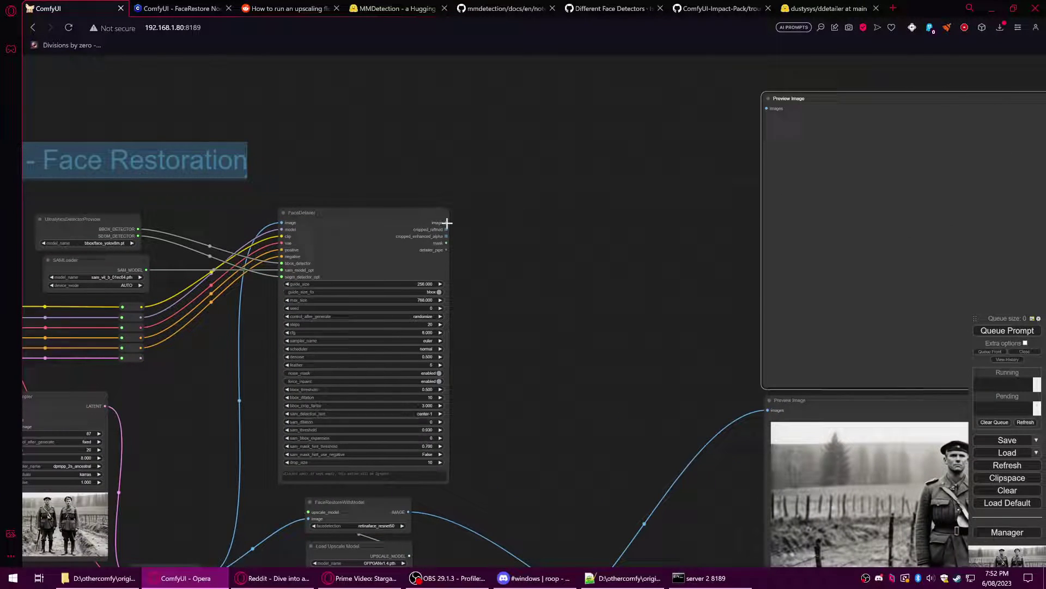
{"action": "left_click_drag", "start_coordinate": [447, 223], "coordinate": [767, 108]}
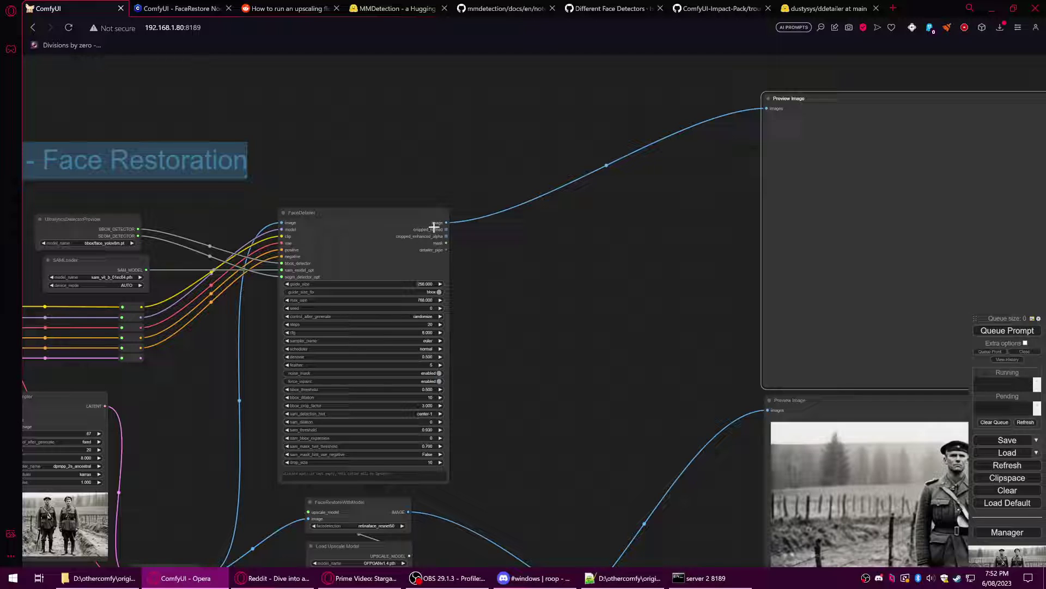
Add Preview Image nodes for the cropped_refined and cropped_enhanced_alpha outputs.
{"action": "left_click_drag", "start_coordinate": [435, 230], "coordinate": [566, 350]}
{"action": "left_click", "coordinate": [530, 316]}
{"action": "left_click", "coordinate": [521, 413]}
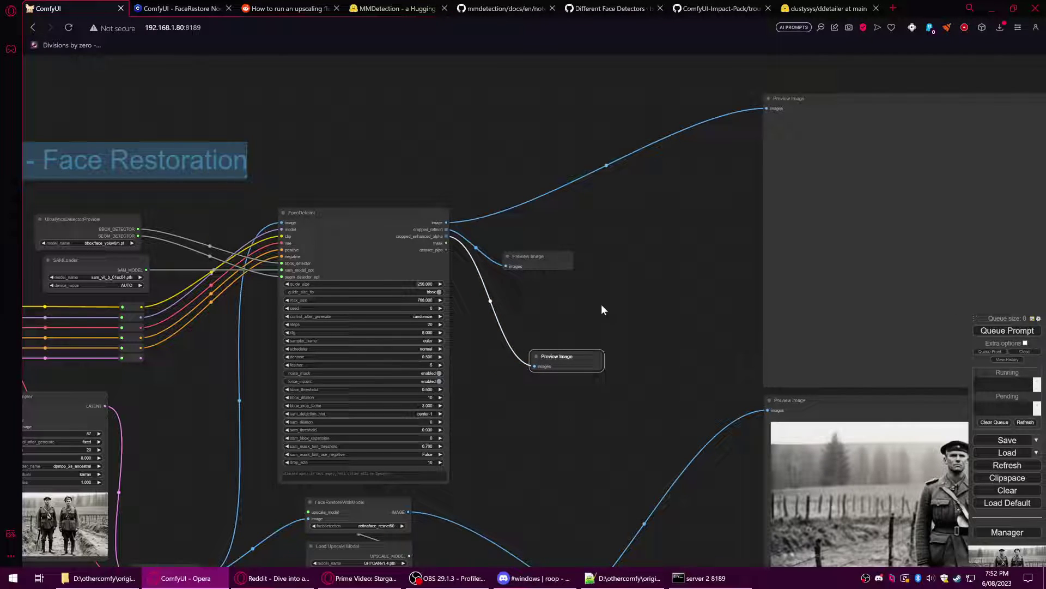
{"action": "left_click_drag", "start_coordinate": [526, 256], "coordinate": [553, 318]}
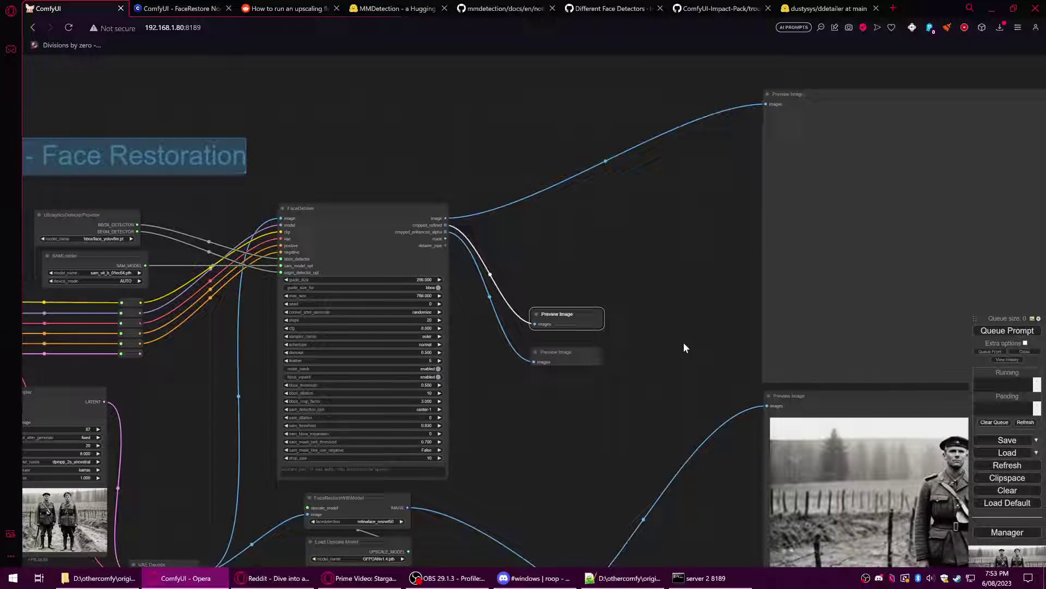
Queue the workflow and wait for FaceDetailer's refined two-soldier image and cropped face preview.
{"action": "left_click_drag", "start_coordinate": [684, 343], "coordinate": [674, 263]}
{"action": "left_click", "coordinate": [1008, 330]}
{"action": "scroll", "coordinate": [633, 381], "scroll_direction": "down", "scroll_amount": 1}
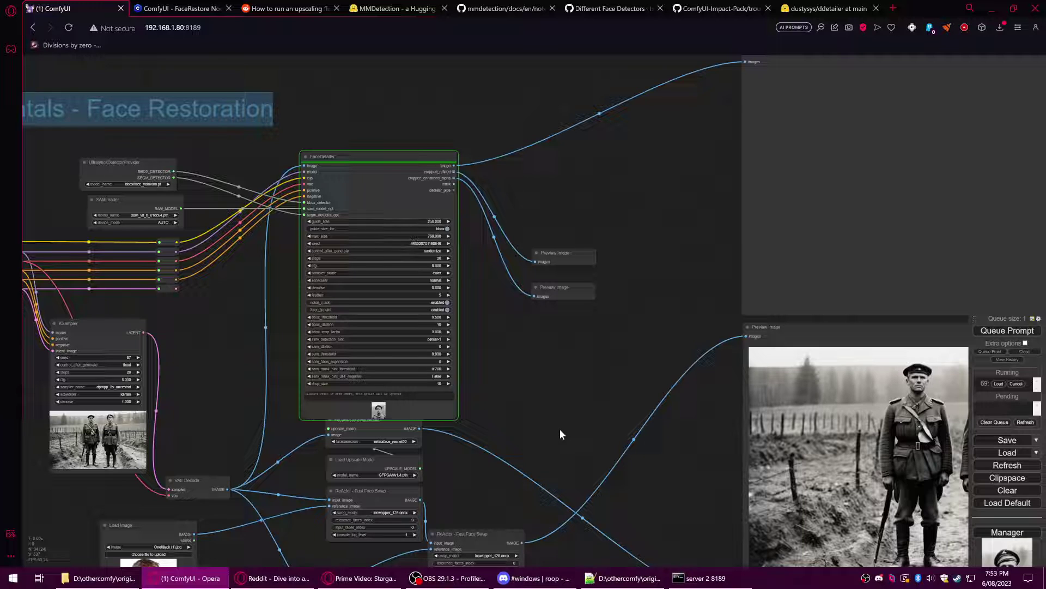
{"action": "right_click", "coordinate": [560, 430]}
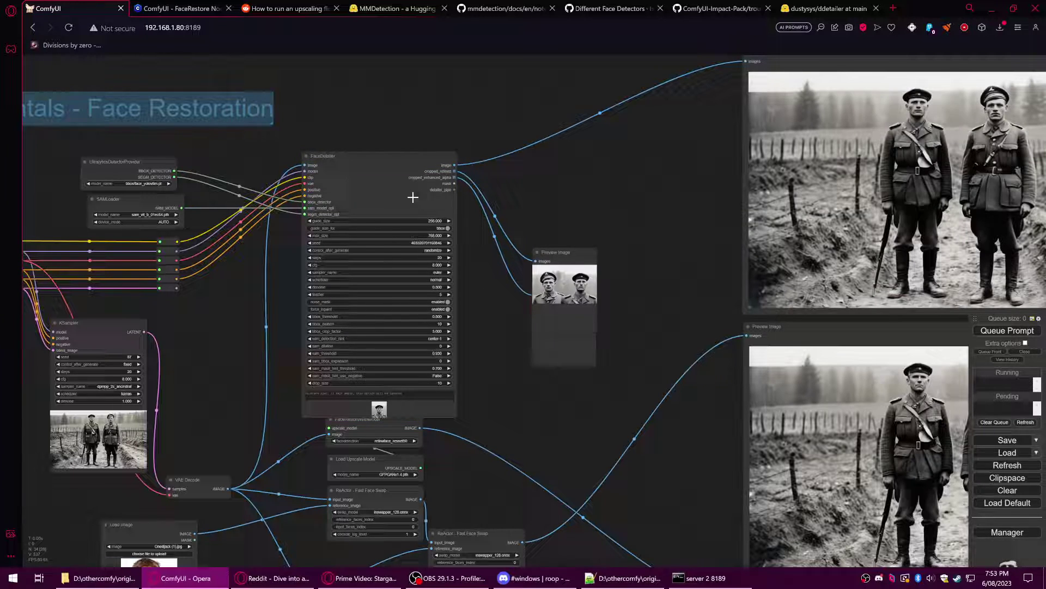
Move FaceDetailer and its preview up and enlarge the refined-faces preview.
{"action": "left_click_drag", "start_coordinate": [384, 159], "coordinate": [383, 144]}
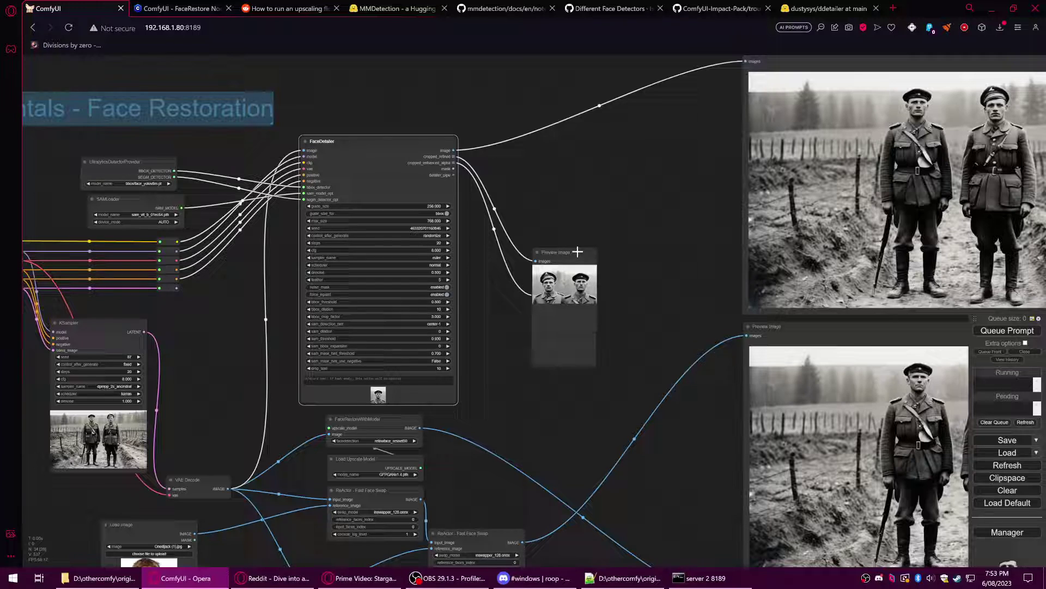
{"action": "left_click_drag", "start_coordinate": [575, 250], "coordinate": [583, 190]}
{"action": "scroll", "coordinate": [597, 234], "scroll_direction": "up", "scroll_amount": 3}
{"action": "left_click_drag", "start_coordinate": [594, 269], "coordinate": [658, 278]}
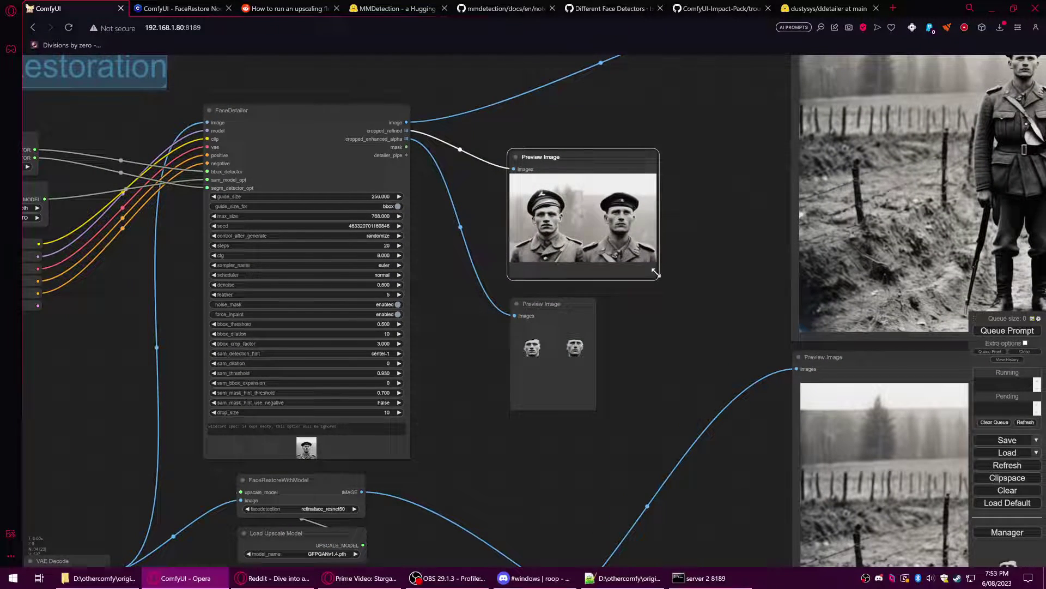
{"action": "scroll", "coordinate": [605, 218], "scroll_direction": "up", "scroll_amount": 5}
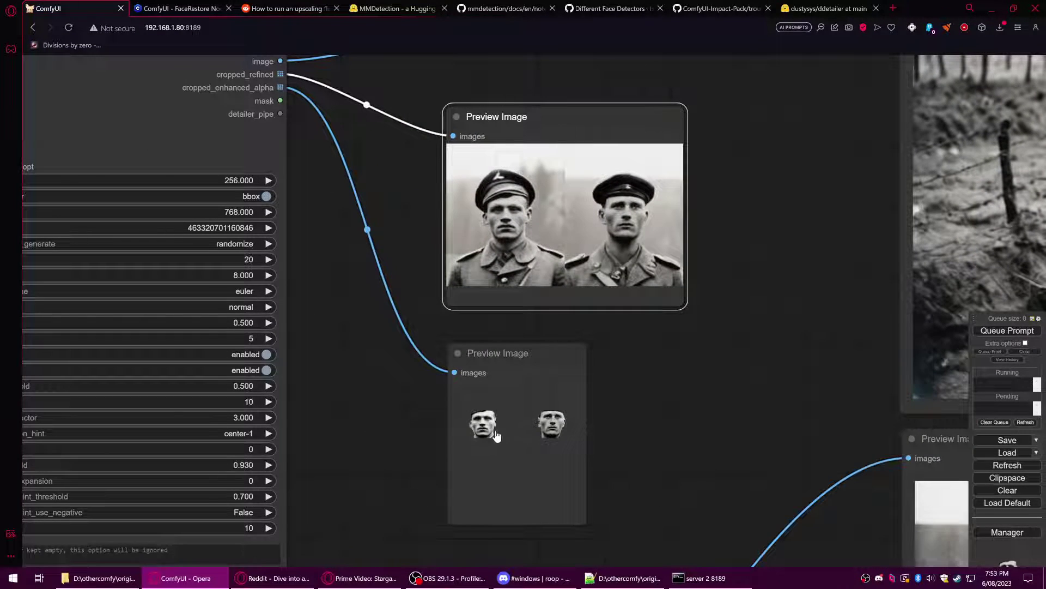
{"action": "left_click", "coordinate": [526, 466]}
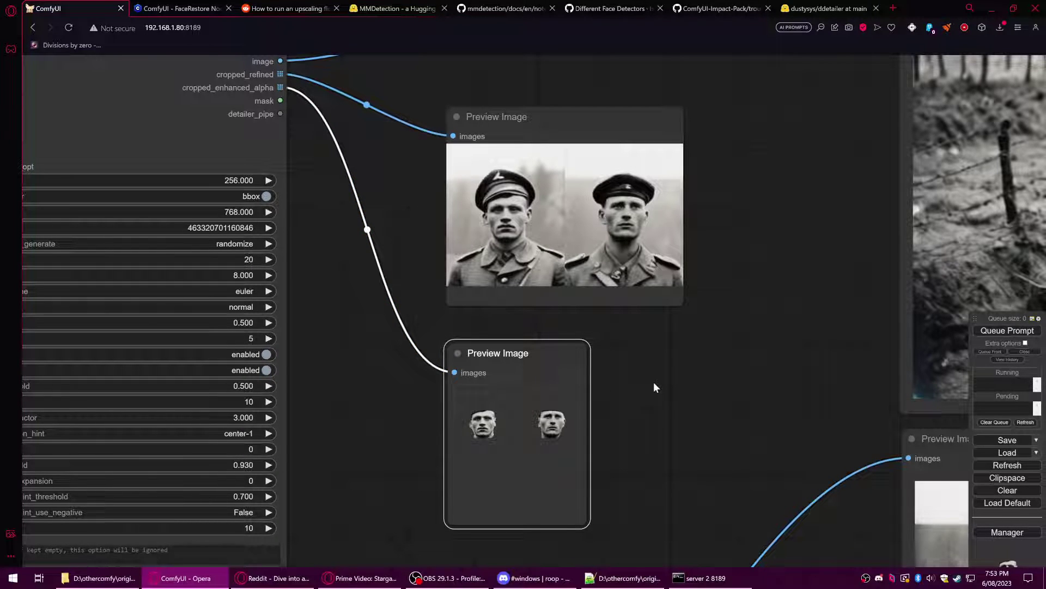
Place FaceDetailer's large output preview over the lower-left preview to compare the soldiers' faces.
{"action": "scroll", "coordinate": [714, 335], "scroll_direction": "down", "scroll_amount": 4}
{"action": "left_click_drag", "start_coordinate": [746, 344], "coordinate": [175, 434]}
{"action": "scroll", "coordinate": [529, 218], "scroll_direction": "up", "scroll_amount": 7}
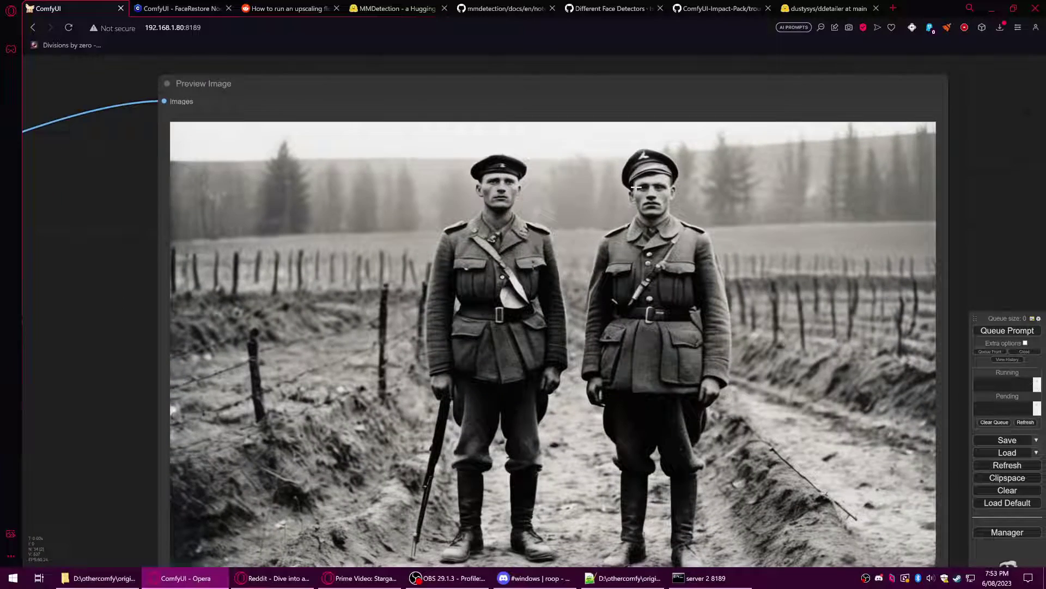
{"action": "scroll", "coordinate": [611, 225], "scroll_direction": "down", "scroll_amount": 11}
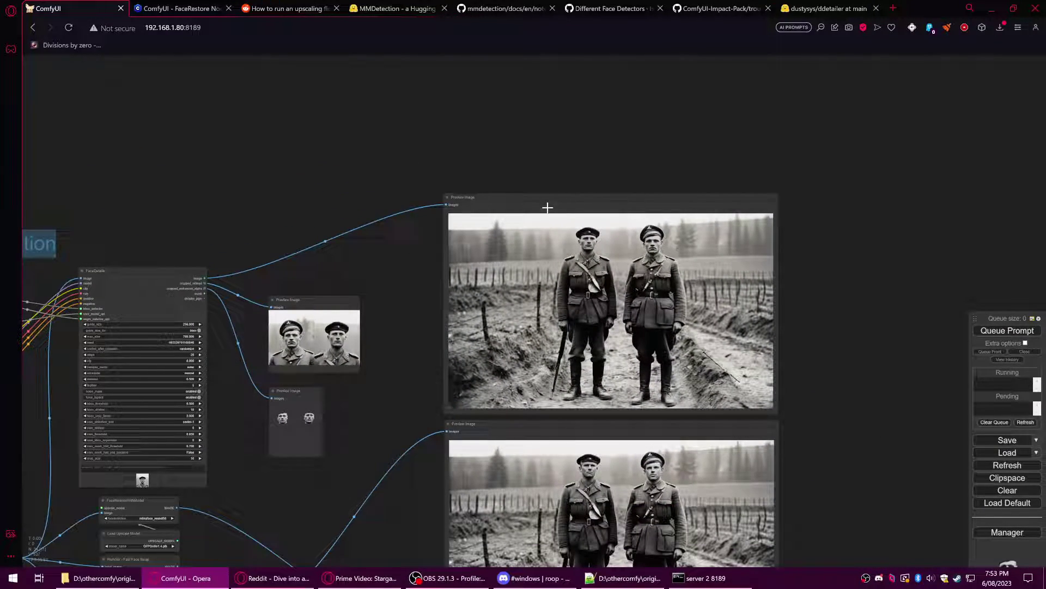
{"action": "left_click_drag", "start_coordinate": [545, 205], "coordinate": [586, 87]}
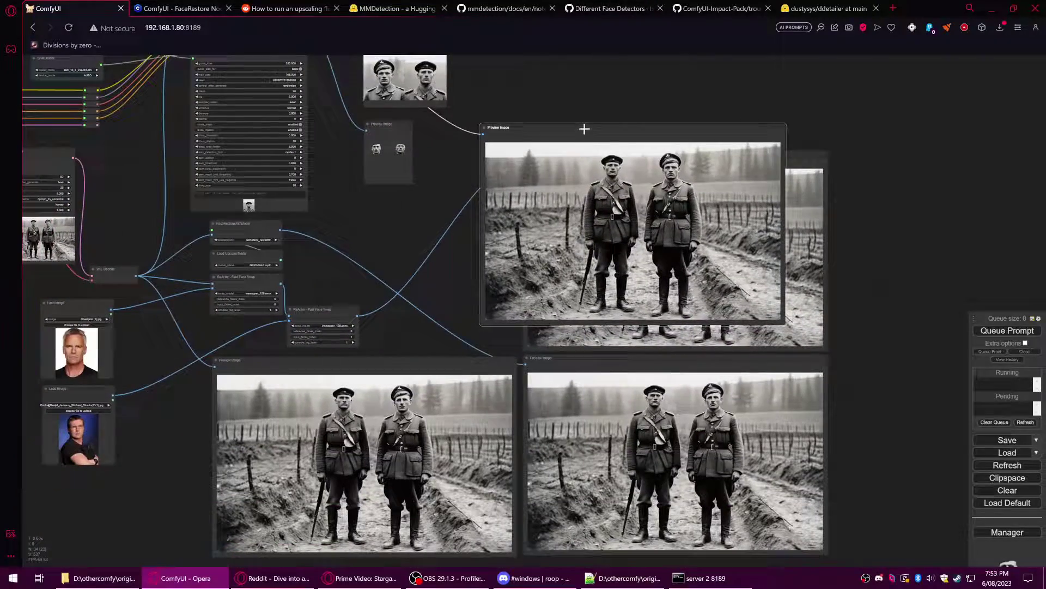
{"action": "left_click_drag", "start_coordinate": [583, 129], "coordinate": [307, 430]}
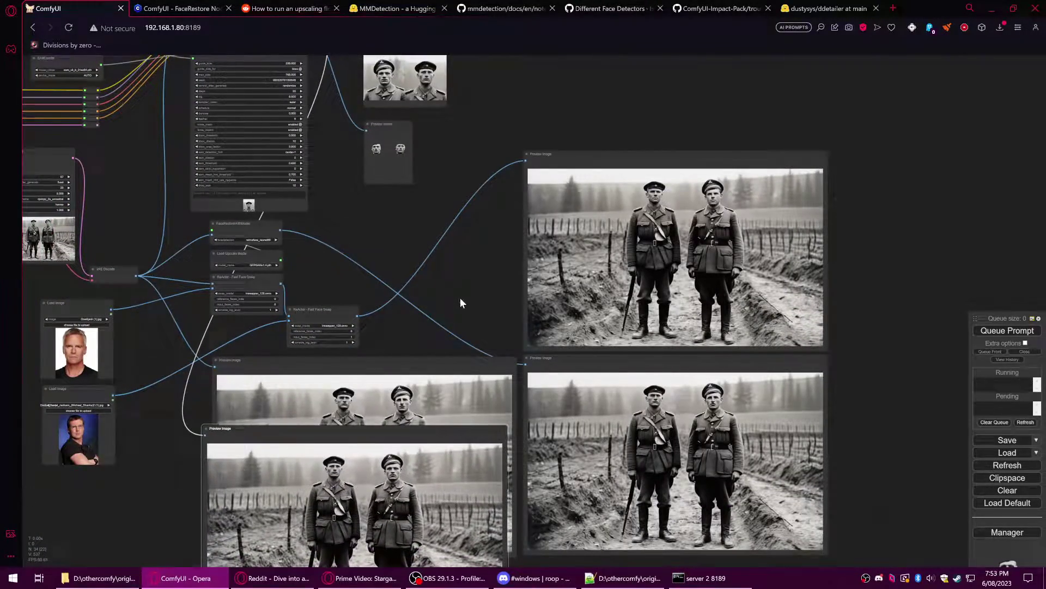
{"action": "scroll", "coordinate": [338, 512], "scroll_direction": "up", "scroll_amount": 10}
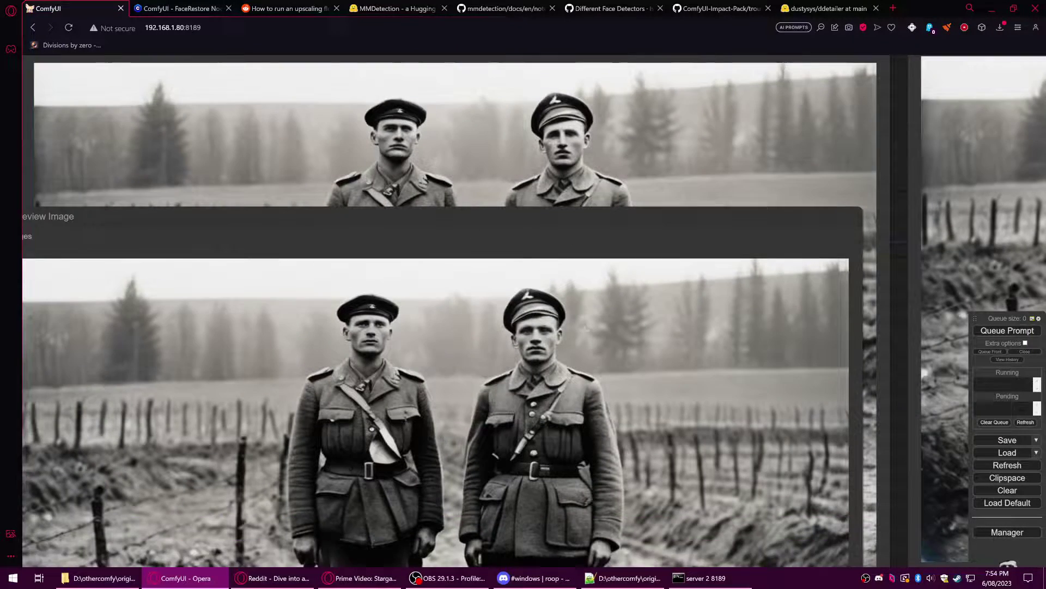
{"action": "scroll", "coordinate": [556, 273], "scroll_direction": "down", "scroll_amount": 2}
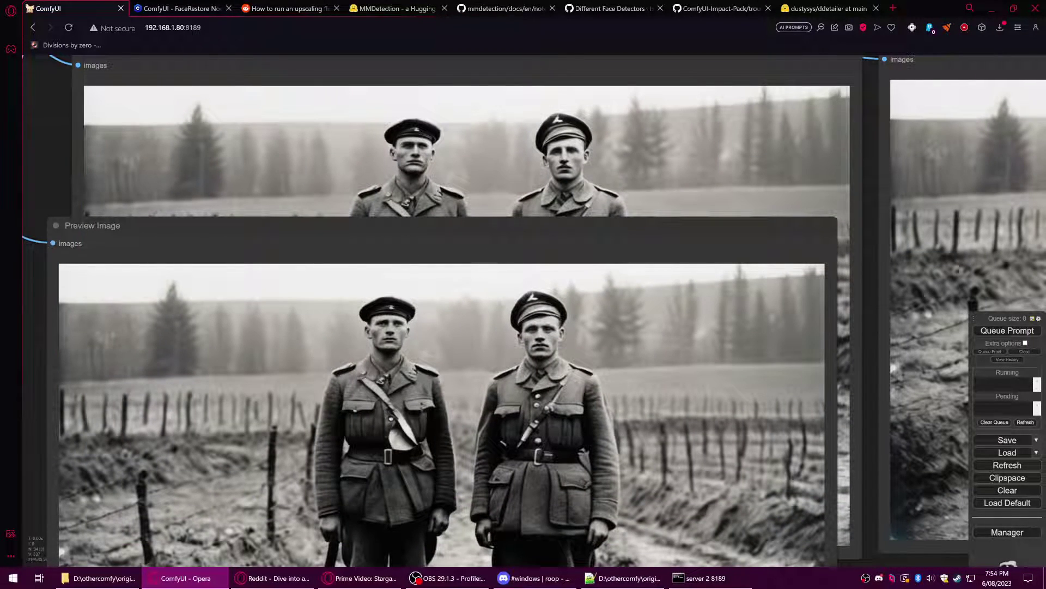
{"action": "scroll", "coordinate": [536, 203], "scroll_direction": "down", "scroll_amount": 3}
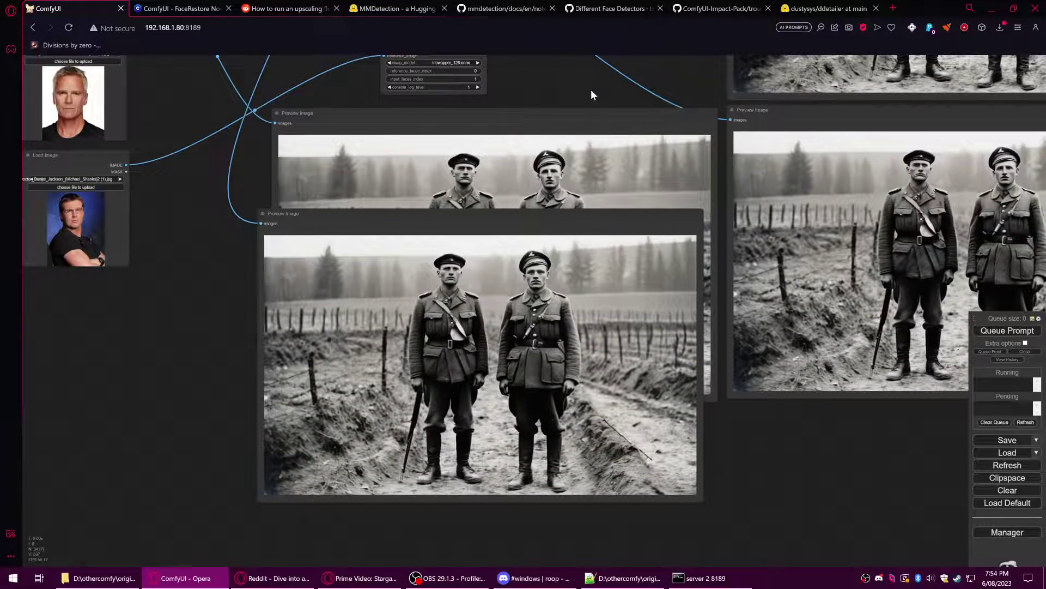
{"action": "scroll", "coordinate": [593, 94], "scroll_direction": "up", "scroll_amount": 5}
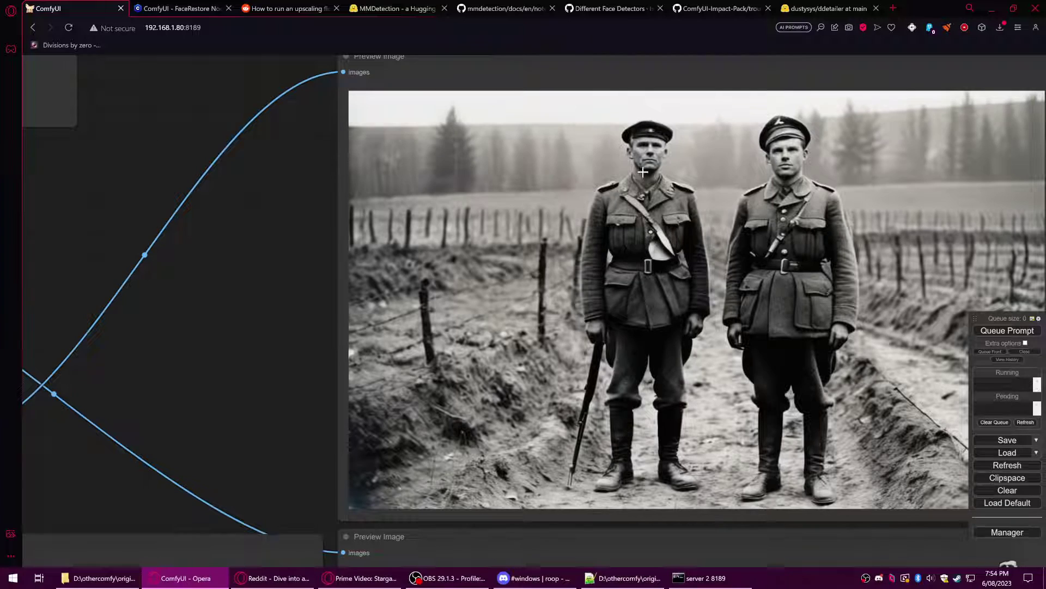
{"action": "scroll", "coordinate": [606, 245], "scroll_direction": "down", "scroll_amount": 5}
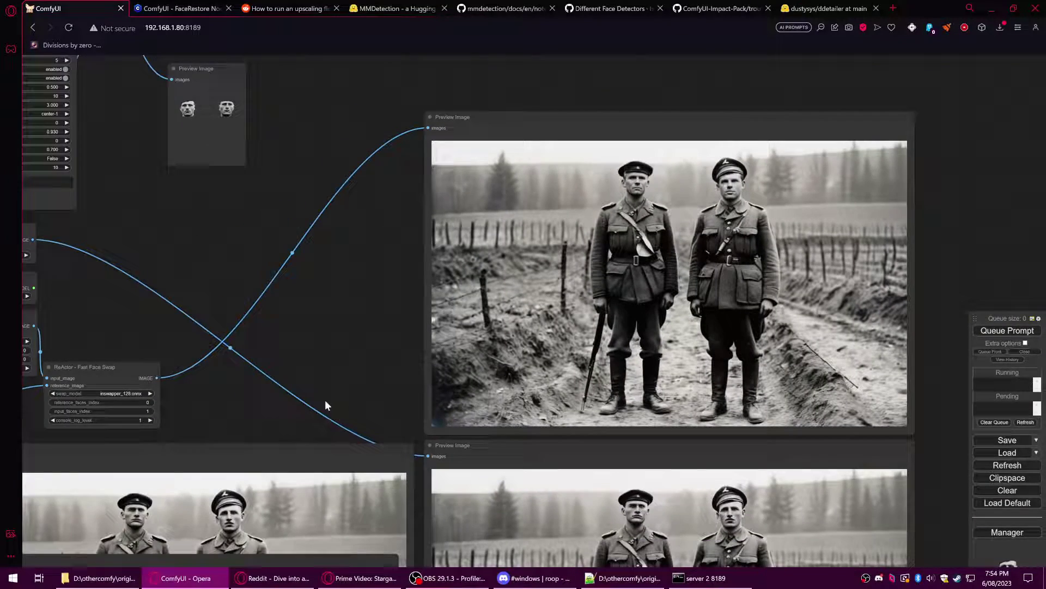
{"action": "scroll", "coordinate": [325, 400], "scroll_direction": "up", "scroll_amount": 5}
{"action": "scroll", "coordinate": [511, 408], "scroll_direction": "up", "scroll_amount": 2}
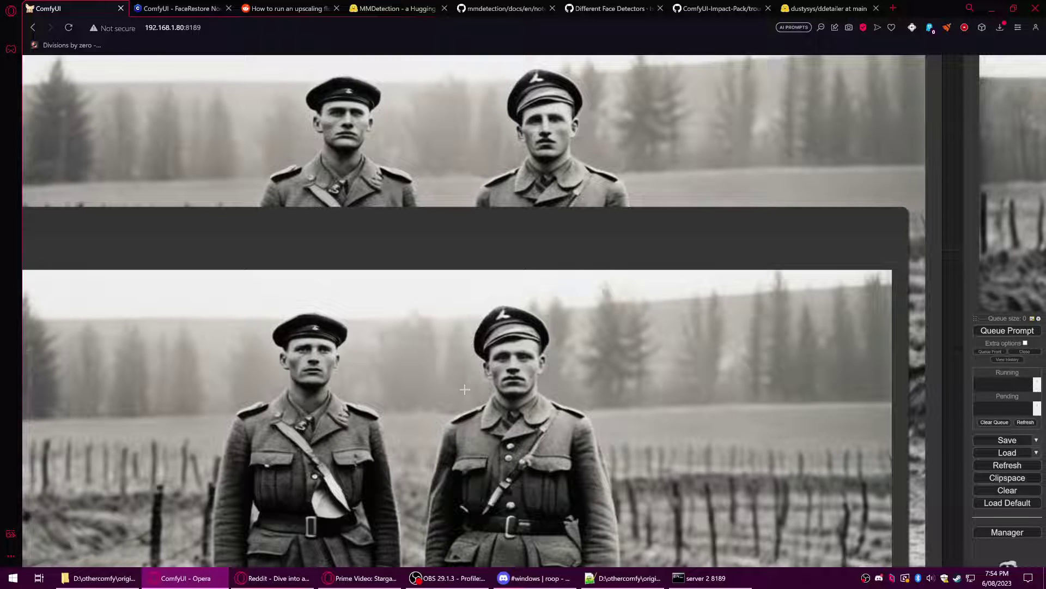
{"action": "scroll", "coordinate": [531, 388], "scroll_direction": "down", "scroll_amount": 2}
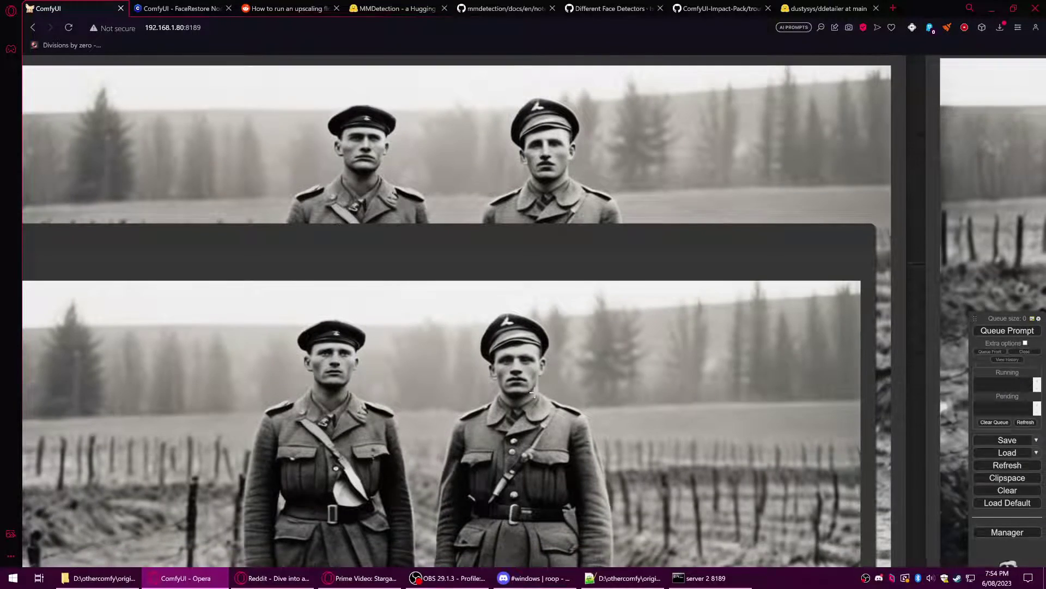
{"action": "scroll", "coordinate": [532, 416], "scroll_direction": "down", "scroll_amount": 12}
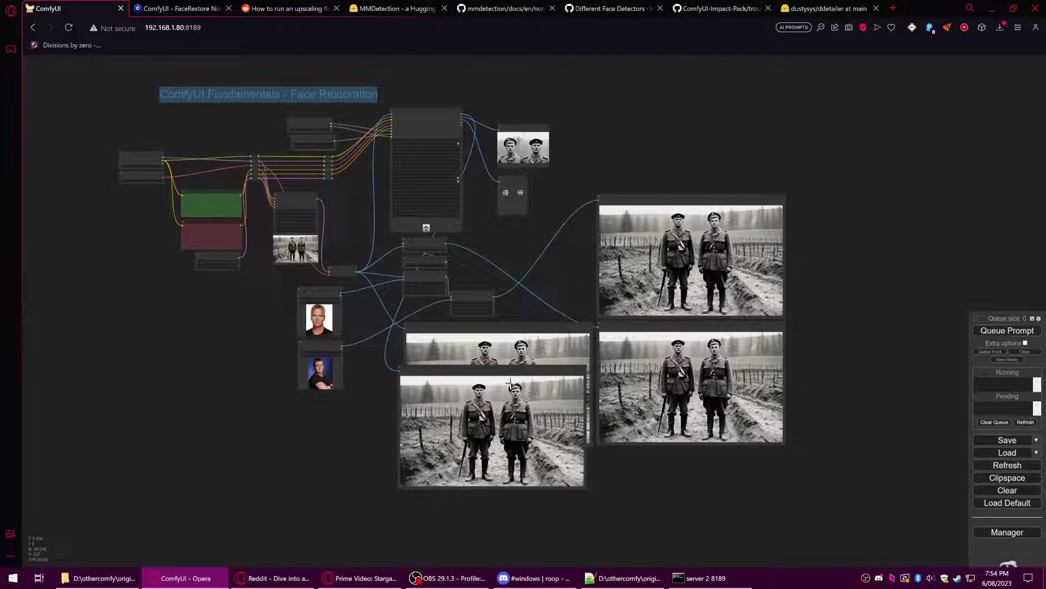
Move the lower-middle preview to the top right, aligned with the right-hand column of previews.
{"action": "left_click_drag", "start_coordinate": [520, 363], "coordinate": [713, 70]}
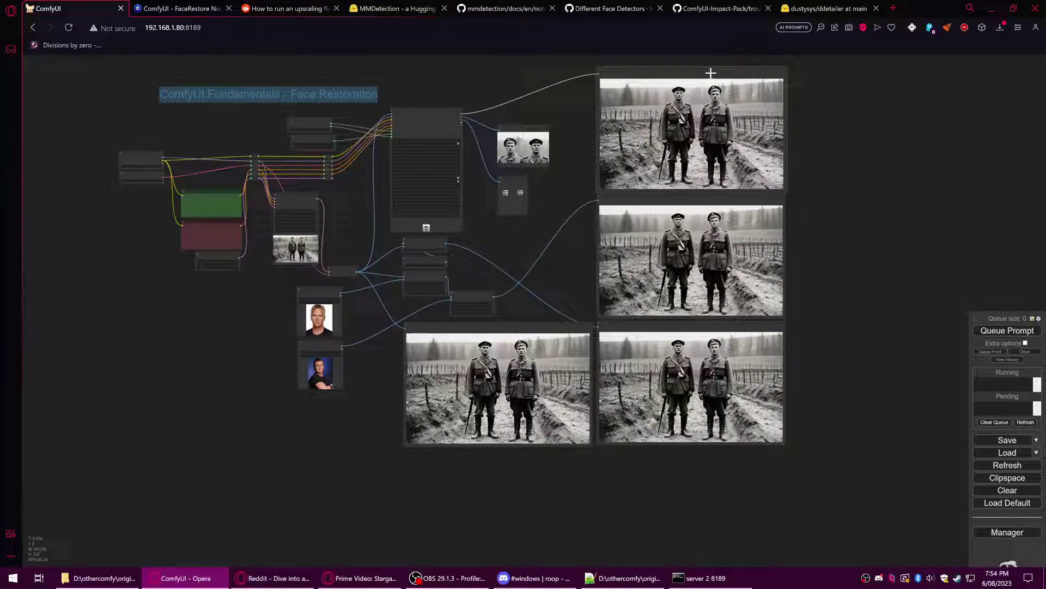
{"action": "left_click_drag", "start_coordinate": [584, 168], "coordinate": [543, 187]}
{"action": "left_click_drag", "start_coordinate": [505, 345], "coordinate": [492, 365]}
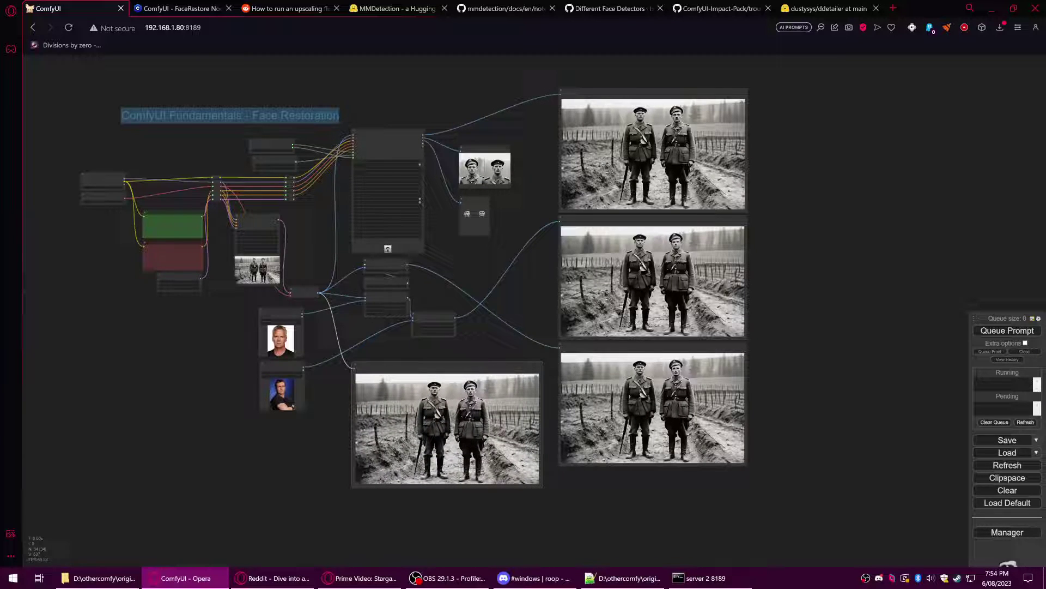
{"action": "scroll", "coordinate": [703, 221], "scroll_direction": "up", "scroll_amount": 4}
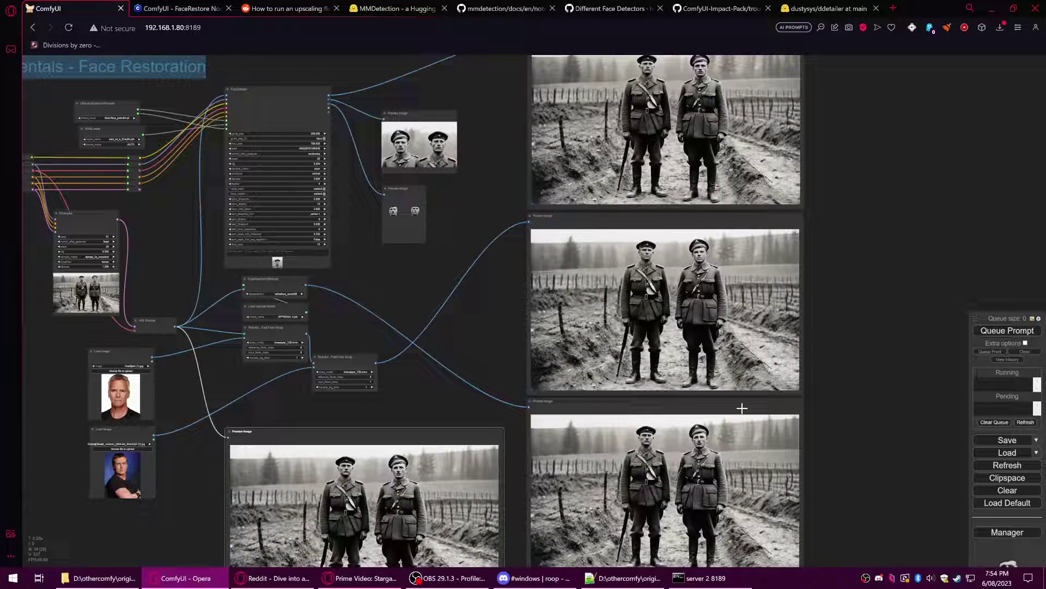
{"action": "left_click_drag", "start_coordinate": [839, 393], "coordinate": [825, 344]}
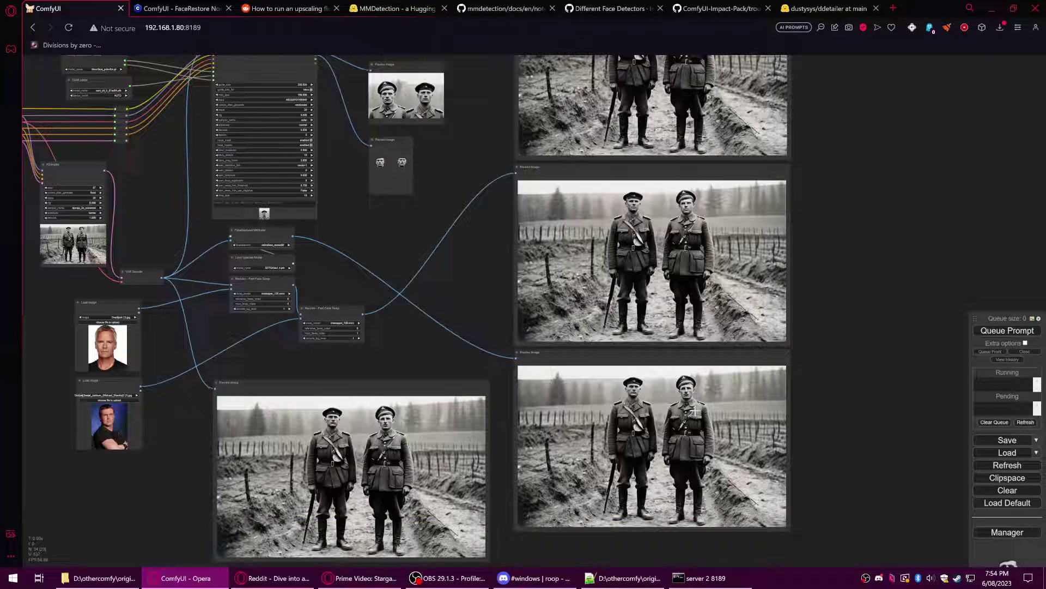
{"action": "left_click_drag", "start_coordinate": [868, 275], "coordinate": [878, 290]}
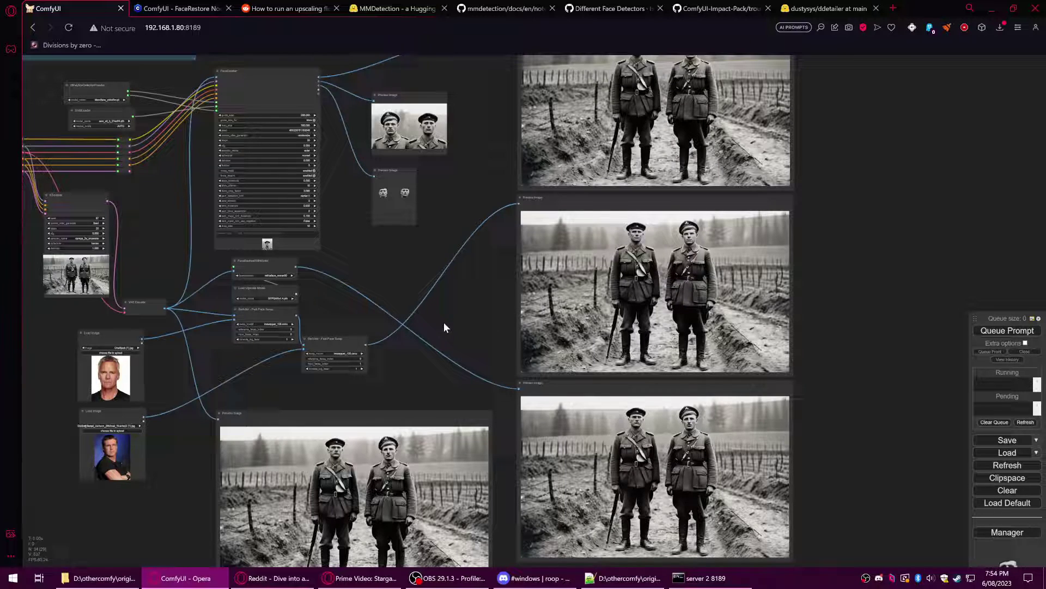
{"action": "scroll", "coordinate": [436, 367], "scroll_direction": "down", "scroll_amount": 3}
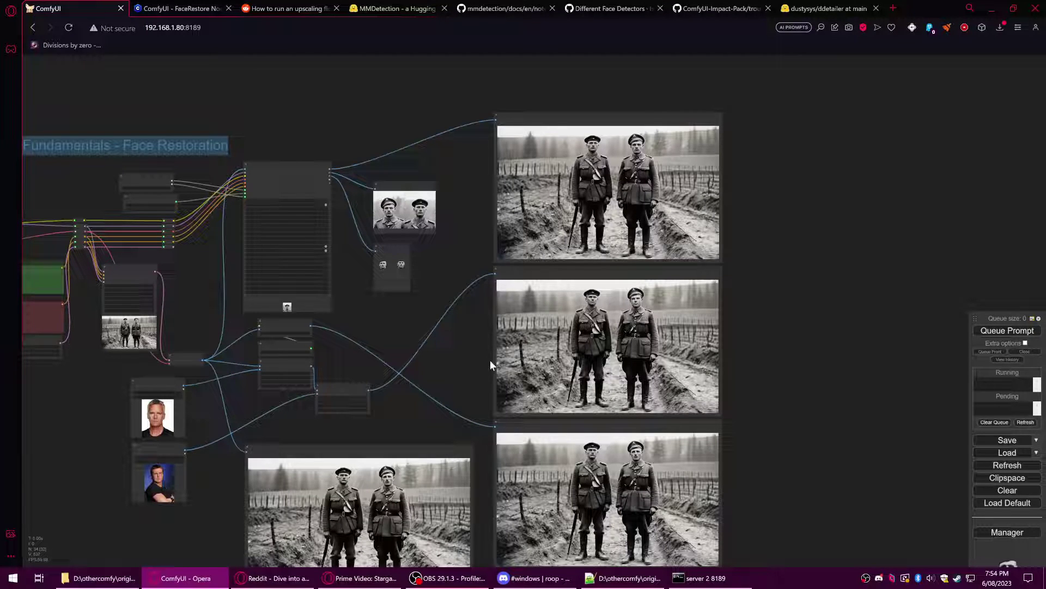
{"action": "left_click_drag", "start_coordinate": [419, 361], "coordinate": [503, 345]}
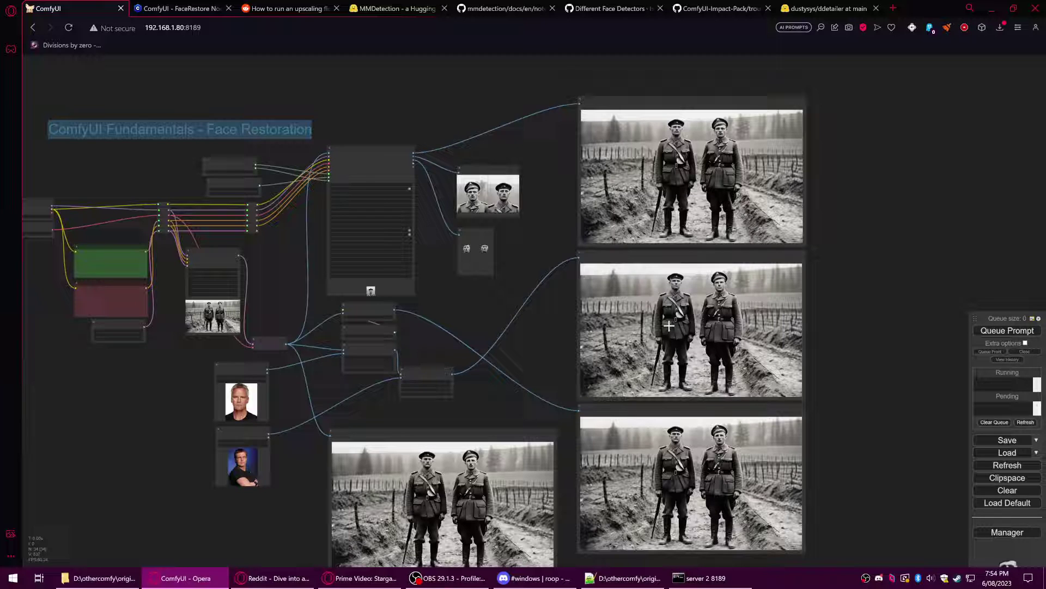
{"action": "scroll", "coordinate": [392, 245], "scroll_direction": "up", "scroll_amount": 3}
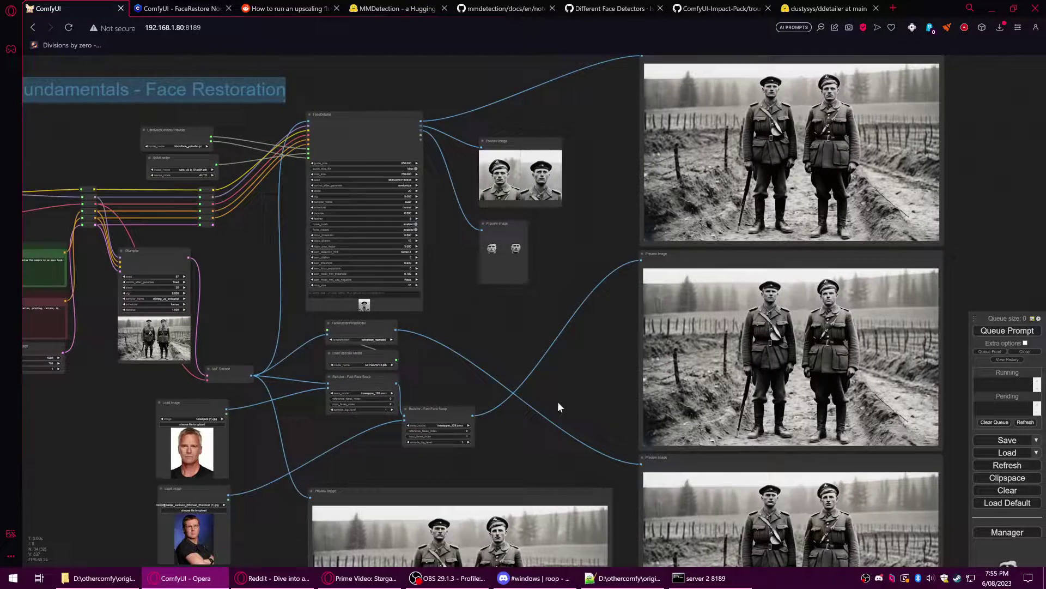
Nudge UltralyticsDetectorProvider and SAMLoader slightly right, then clear the selection.
{"action": "left_click_drag", "start_coordinate": [213, 310], "coordinate": [322, 348]}
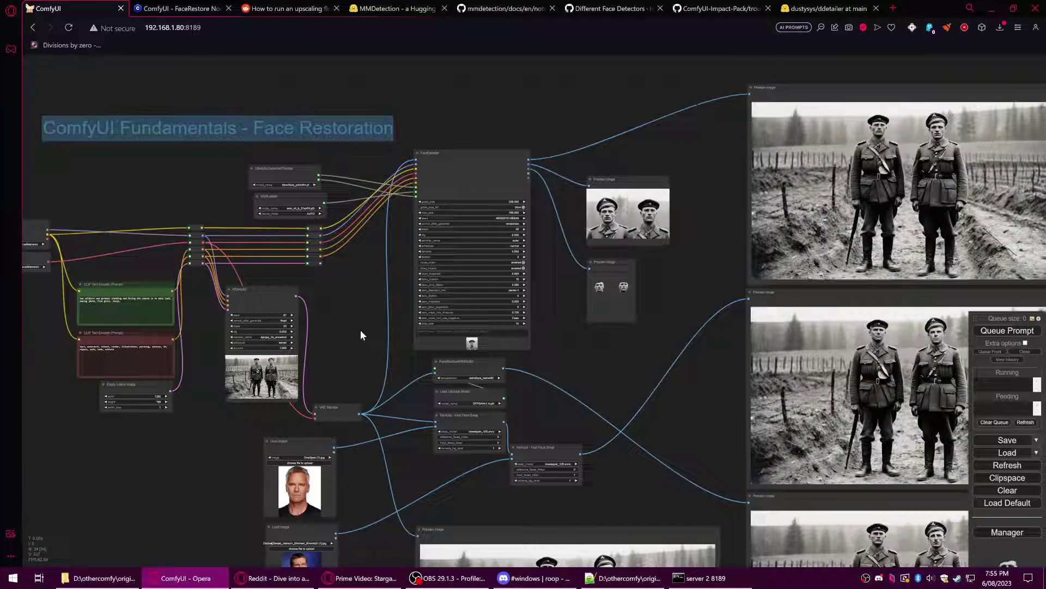
{"action": "scroll", "coordinate": [361, 333], "scroll_direction": "down", "scroll_amount": 3}
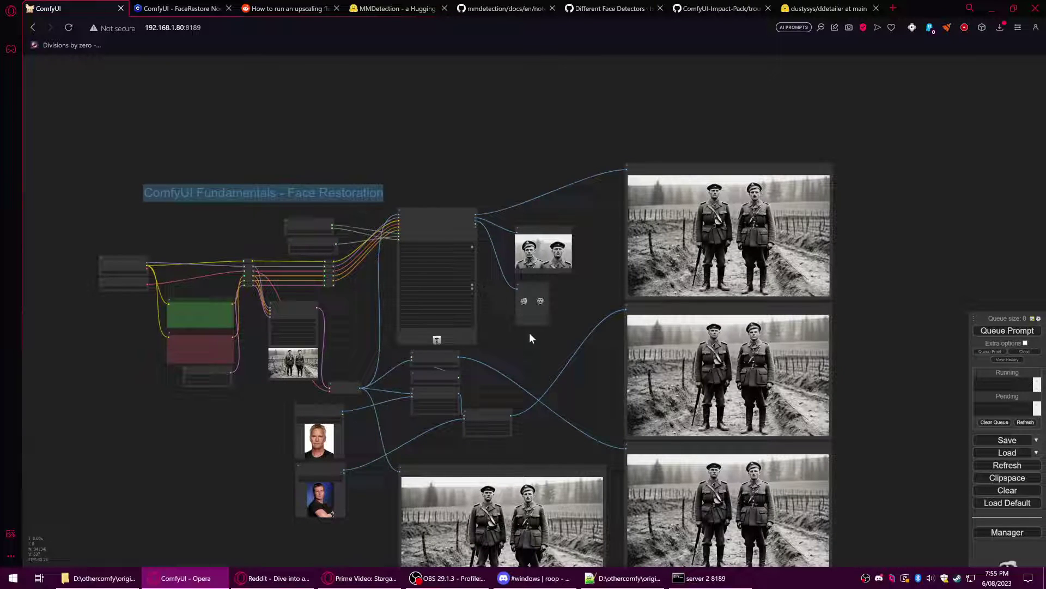
{"action": "scroll", "coordinate": [544, 347], "scroll_direction": "up", "scroll_amount": 4}
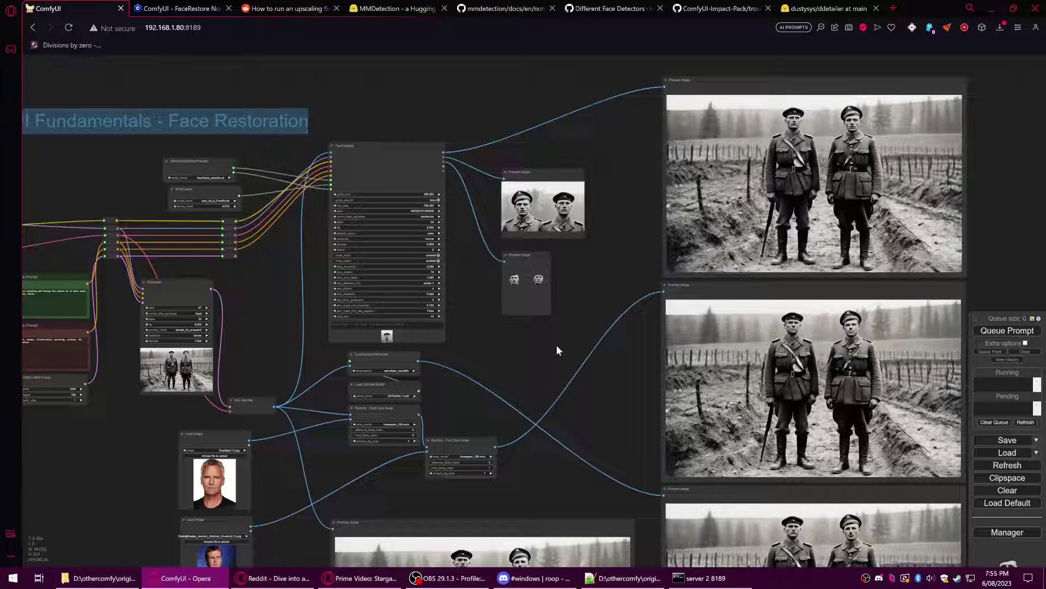
{"action": "scroll", "coordinate": [561, 348], "scroll_direction": "down", "scroll_amount": 1}
{"action": "scroll", "coordinate": [561, 348], "scroll_direction": "down", "scroll_amount": 2}
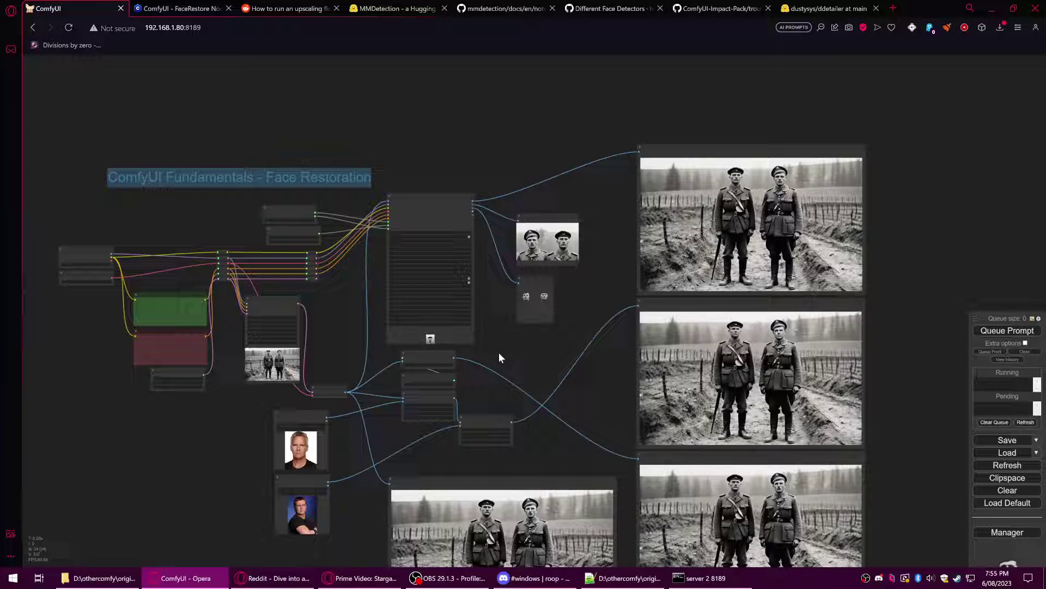
{"action": "left_click_drag", "start_coordinate": [515, 353], "coordinate": [544, 361]}
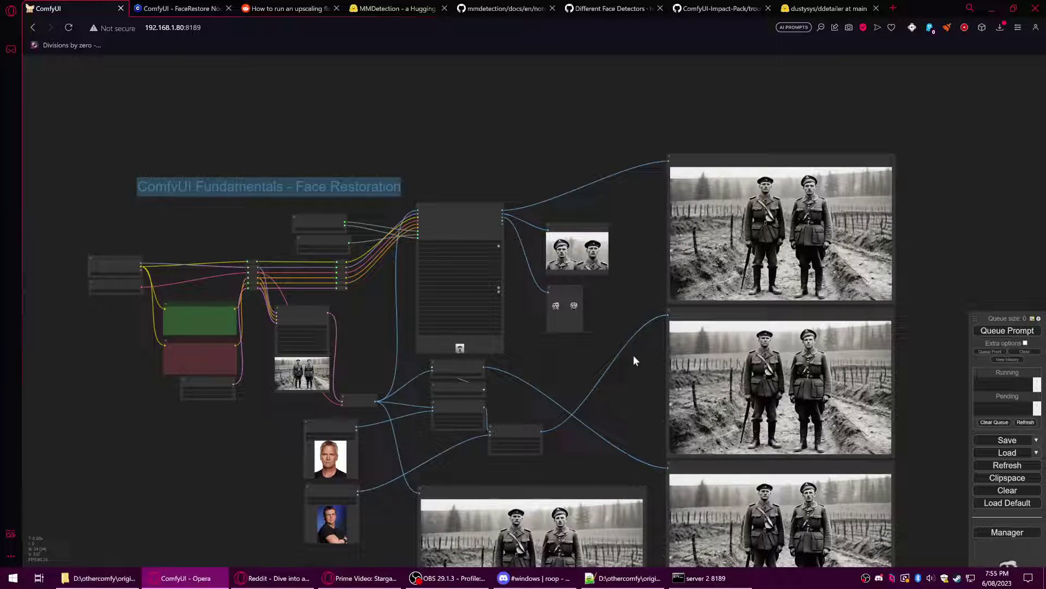
{"action": "scroll", "coordinate": [633, 357], "scroll_direction": "up", "scroll_amount": 3}
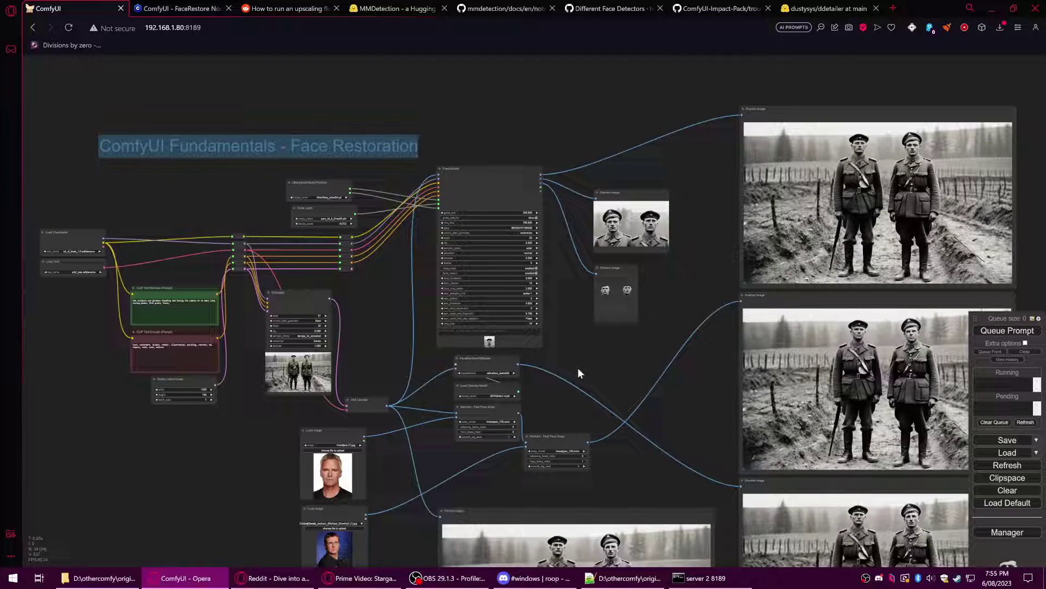
{"action": "left_click_drag", "start_coordinate": [579, 366], "coordinate": [600, 381]}
{"action": "left_click_drag", "start_coordinate": [330, 195], "coordinate": [365, 223]}
{"action": "left_click", "coordinate": [551, 164]}
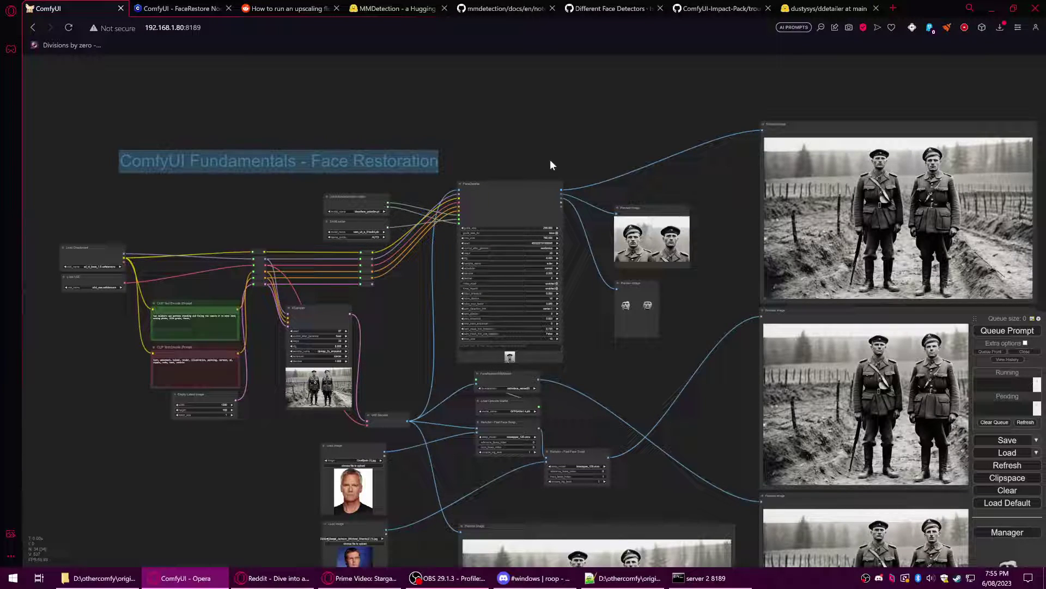